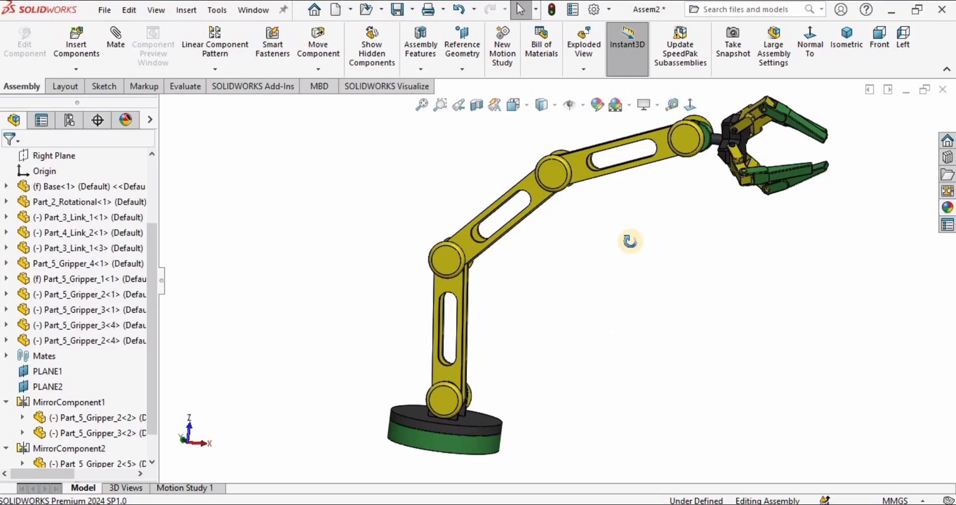
Step: Examine the robotic arm assembly from several sides and move the gripper fingers to check how they open and close
middle_click_drag(630, 241, 697, 233)
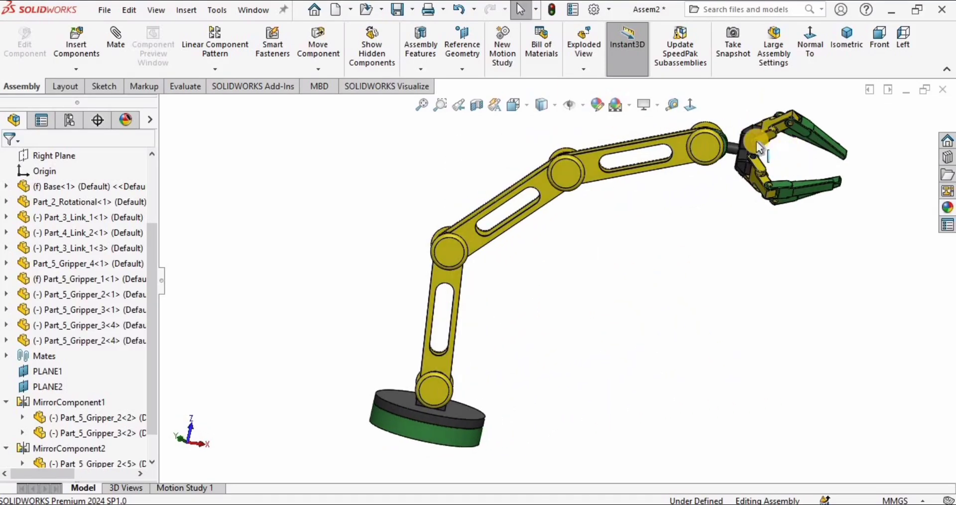
middle_click_drag(760, 148, 679, 209)
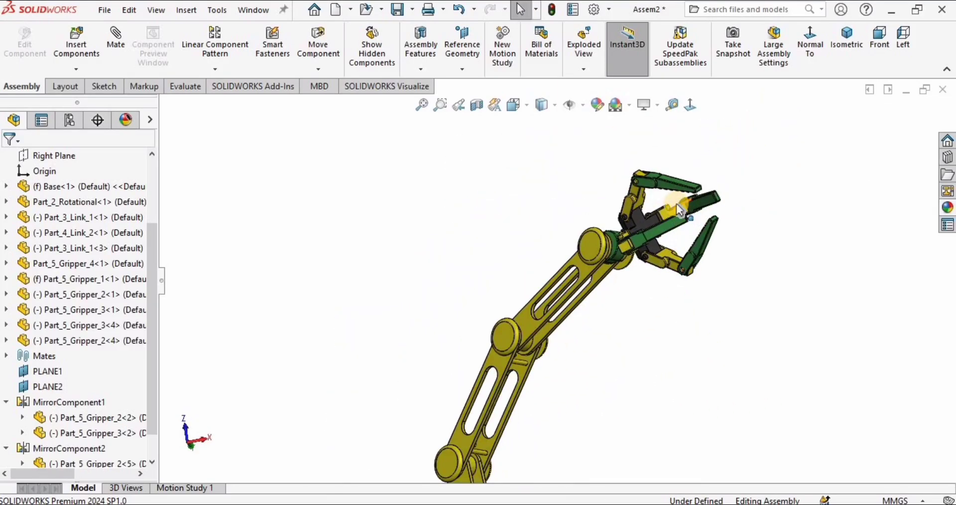
scroll(677, 203, "down", 5)
left_click_drag(573, 210, 563, 189)
middle_click_drag(573, 318, 508, 224)
left_click_drag(489, 179, 656, 211)
scroll(539, 412, "up", 3)
scroll(535, 412, "down", 3)
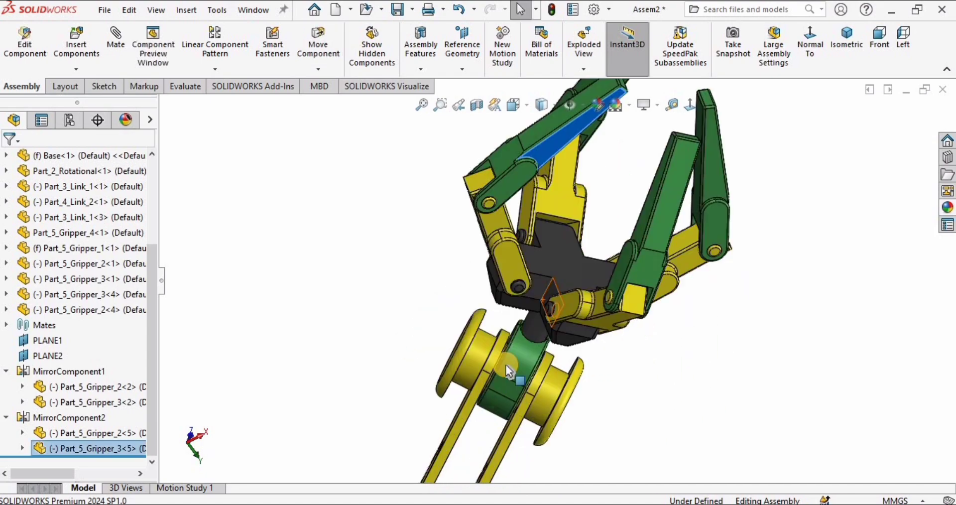
middle_click_drag(506, 364, 552, 329)
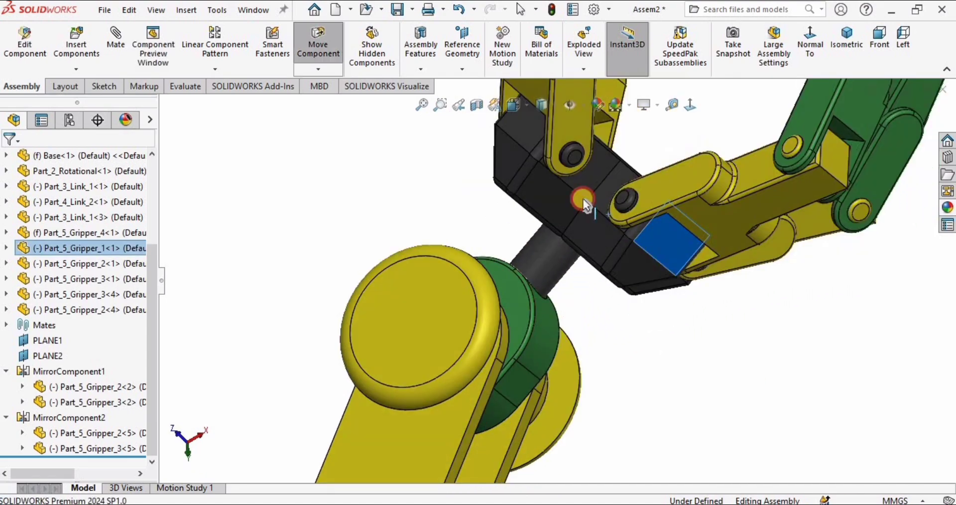
Step: Rotate the gripper head, Part_5_Gripper_1, about the wrist to check its motion
left_click_drag(584, 205, 637, 212)
scroll(637, 211, "up", 3)
middle_click_drag(617, 207, 549, 313)
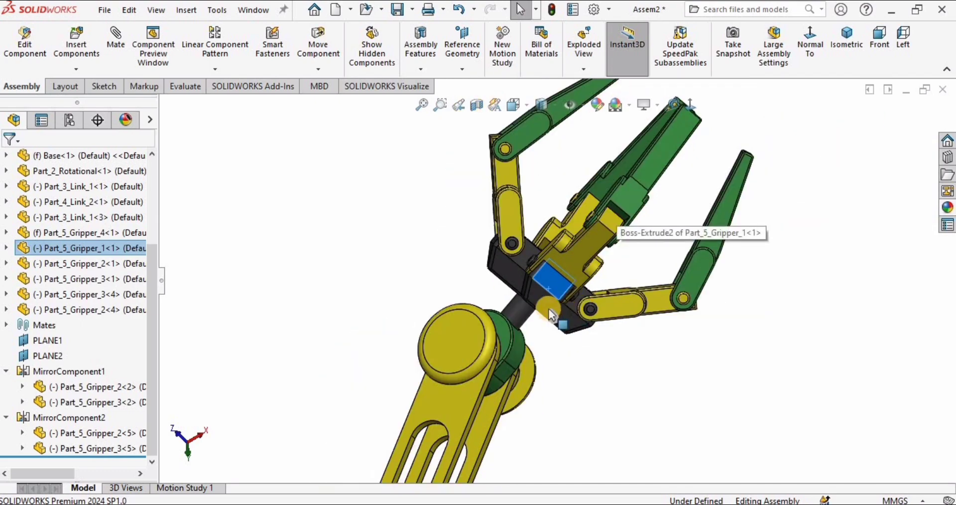
left_click_drag(548, 286, 626, 322)
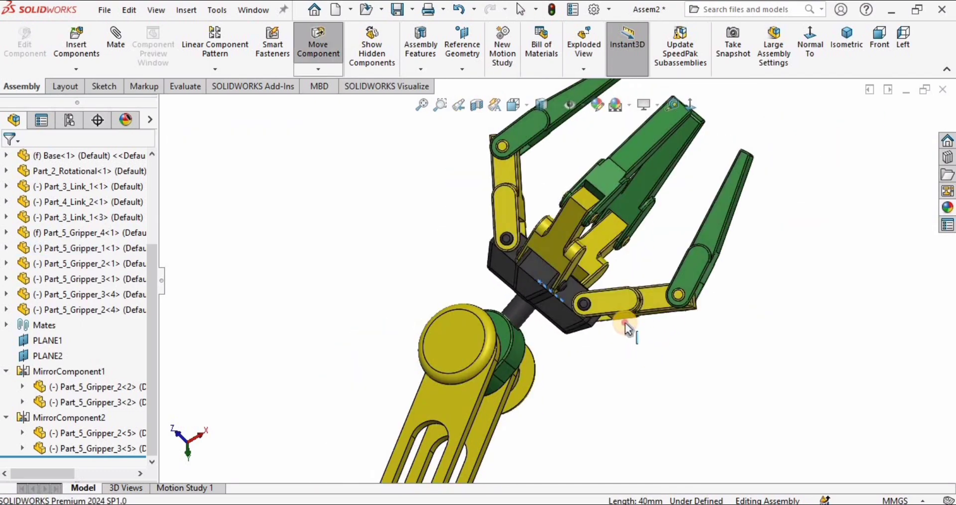
middle_click_drag(626, 321, 545, 338)
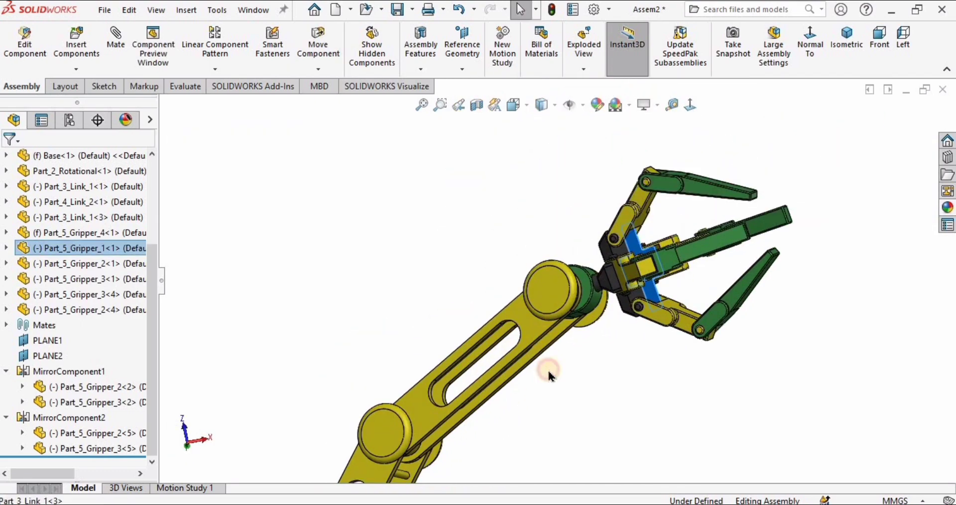
Step: Move the arm links and turn Part_2_Rotational on the base to check the joints' motion
left_click_drag(549, 376, 432, 376)
scroll(622, 419, "up", 4)
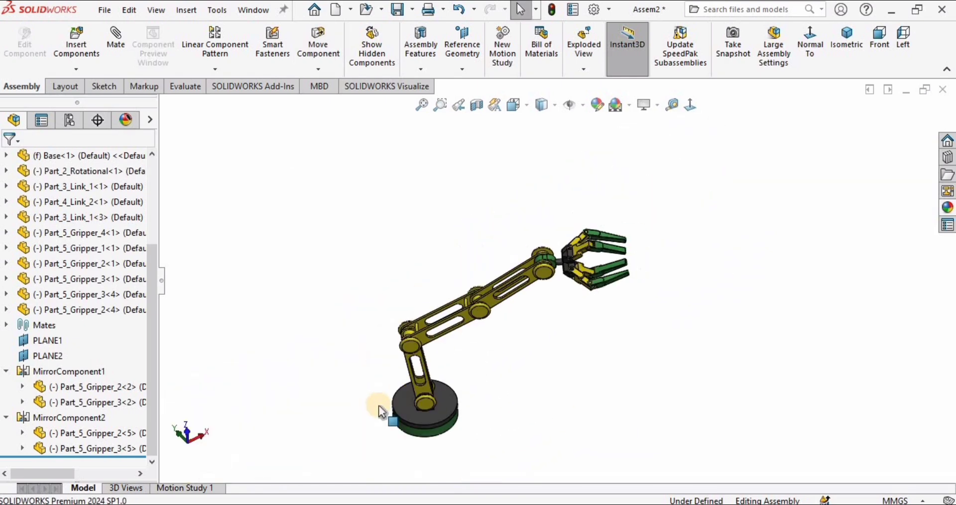
scroll(378, 406, "down", 4)
left_click_drag(476, 390, 490, 377)
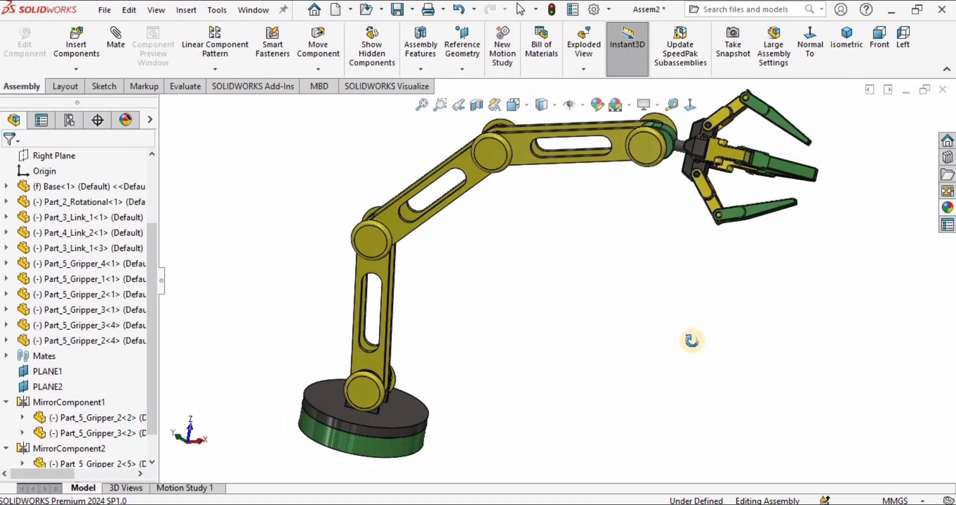
middle_click_drag(692, 340, 684, 262)
scroll(434, 432, "down", 2)
middle_click_drag(437, 431, 534, 319, "ctrl")
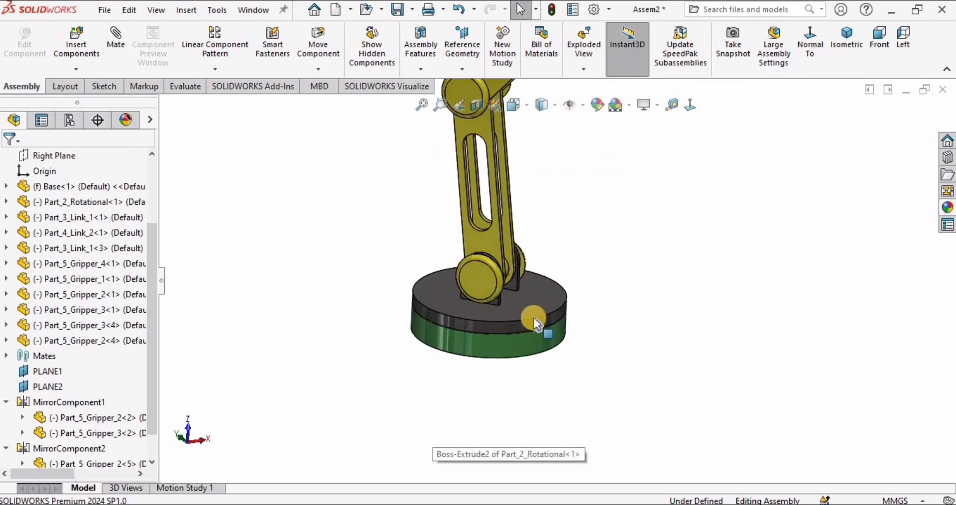
Step: Open the Base part from the assembly, examine its features and shape, and close it
left_click(527, 346)
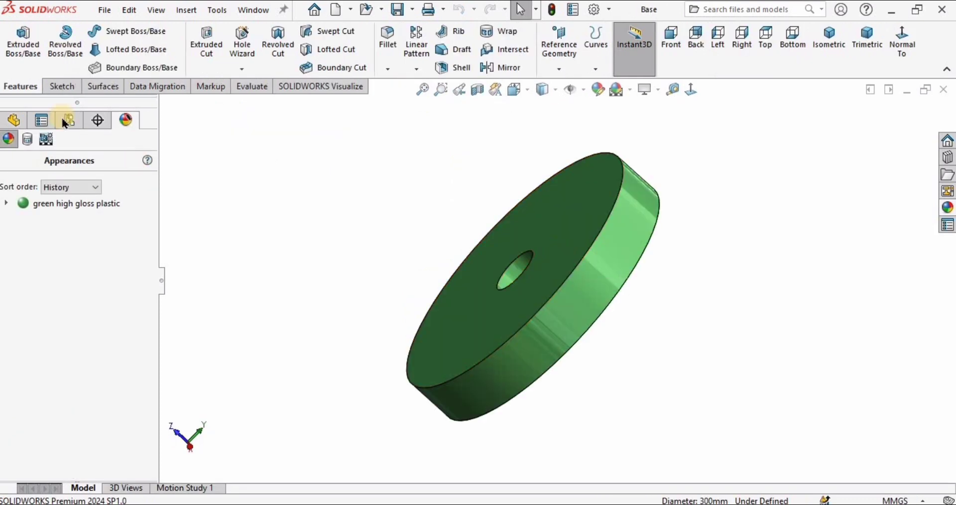
left_click(15, 120)
middle_click_drag(636, 267, 353, 405)
left_click(945, 90)
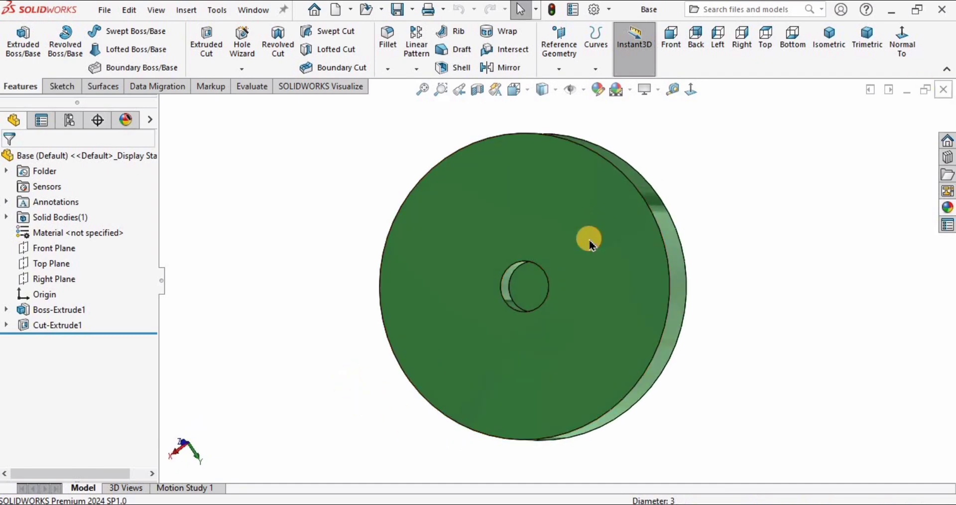
Step: Open Part_2_Rotational from the assembly and examine its disc and two lugs
left_click(536, 307)
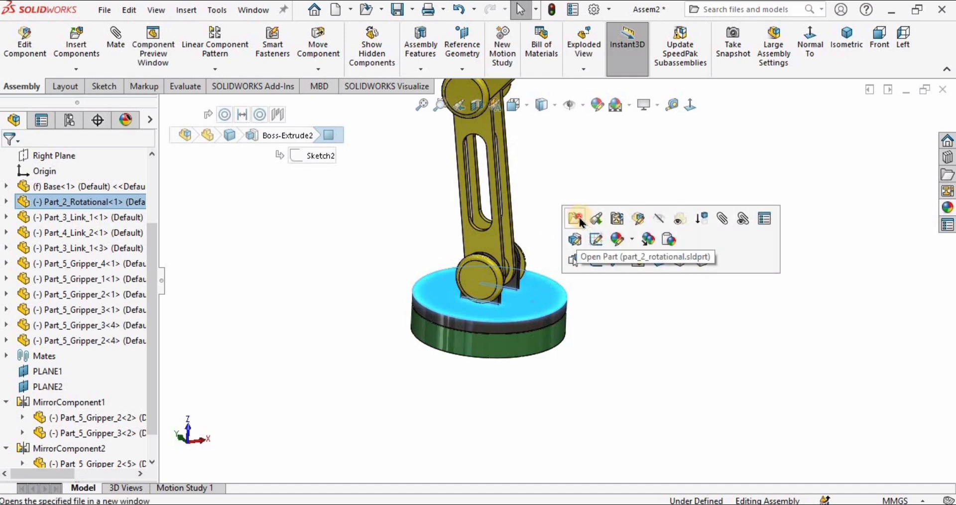
left_click(572, 220)
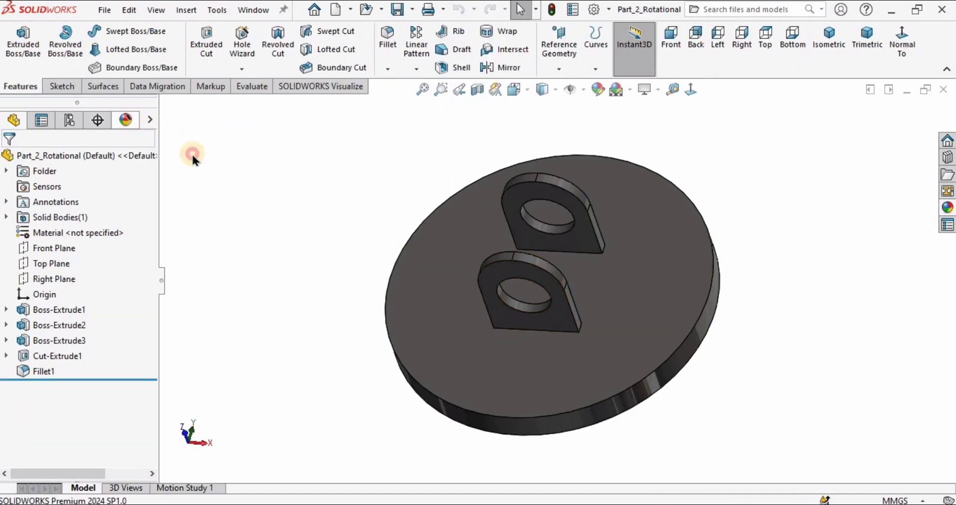
middle_click_drag(679, 249, 742, 220)
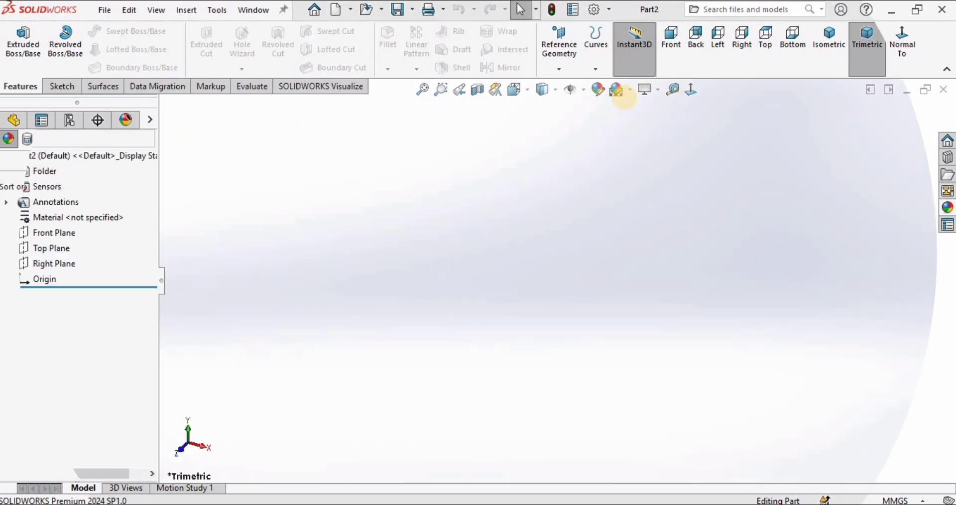
Step: Apply the Plain White scene to the new part and check its unit system
left_click(630, 90)
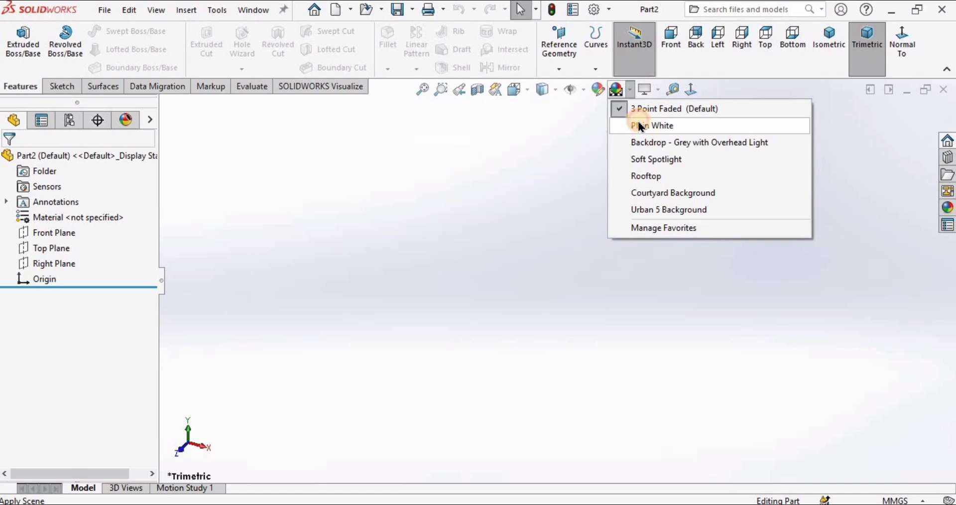
left_click(641, 127)
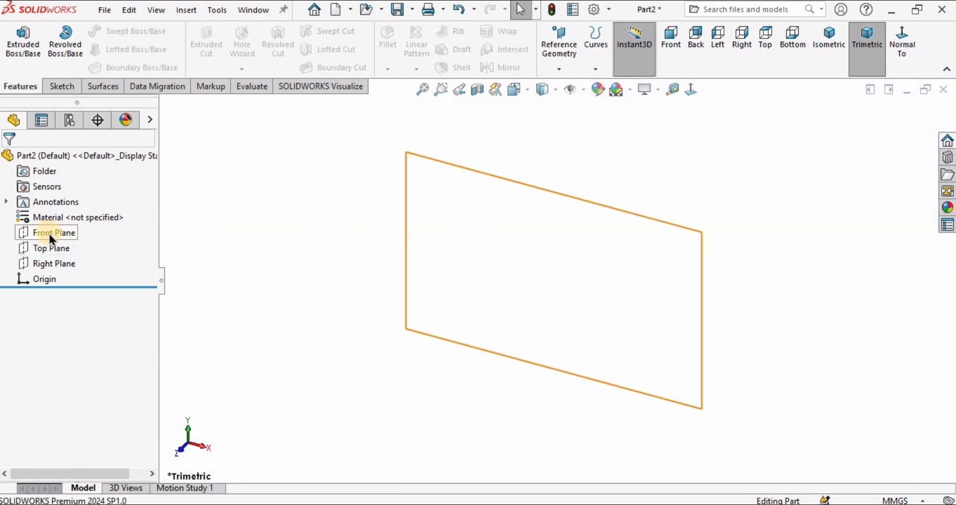
left_click(369, 303)
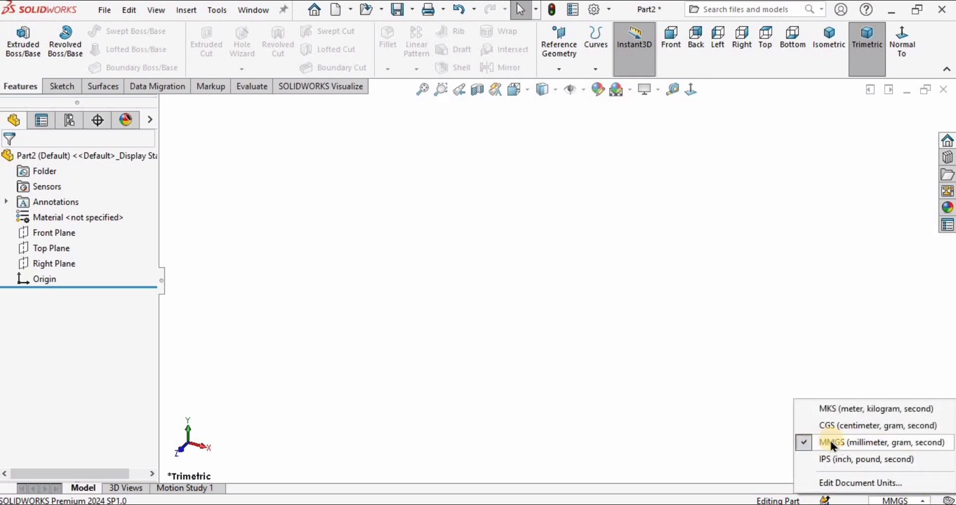
left_click(611, 368)
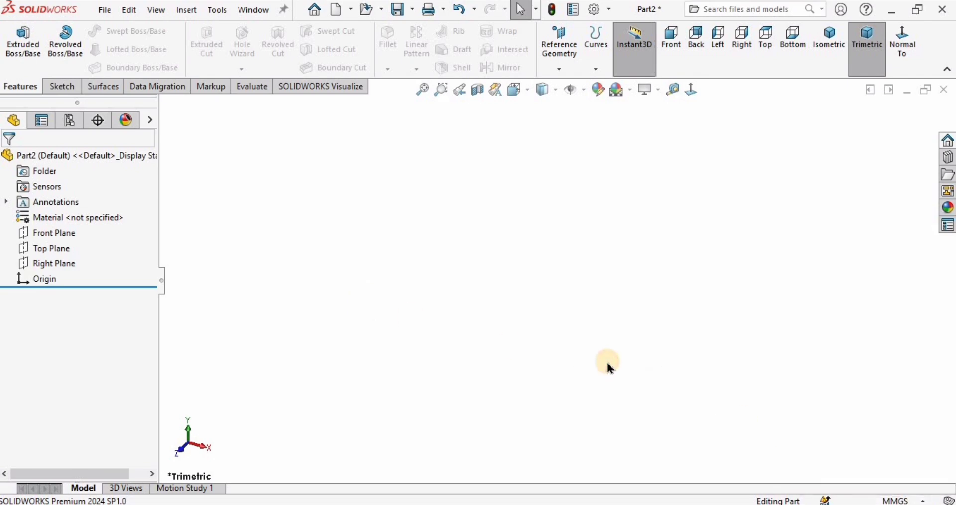
Step: Sketch a circle about 159 mm in diameter on the Front Plane, centred on the origin
left_click(64, 238)
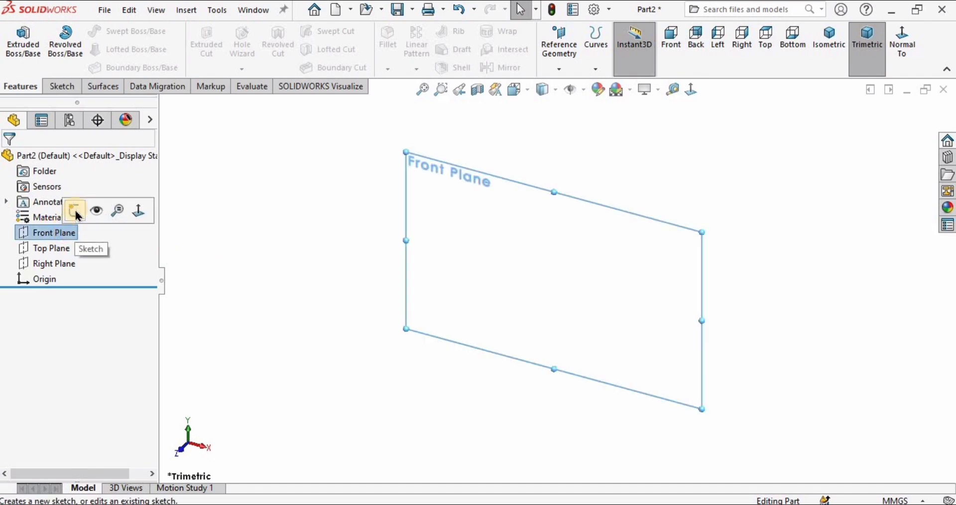
left_click(75, 212)
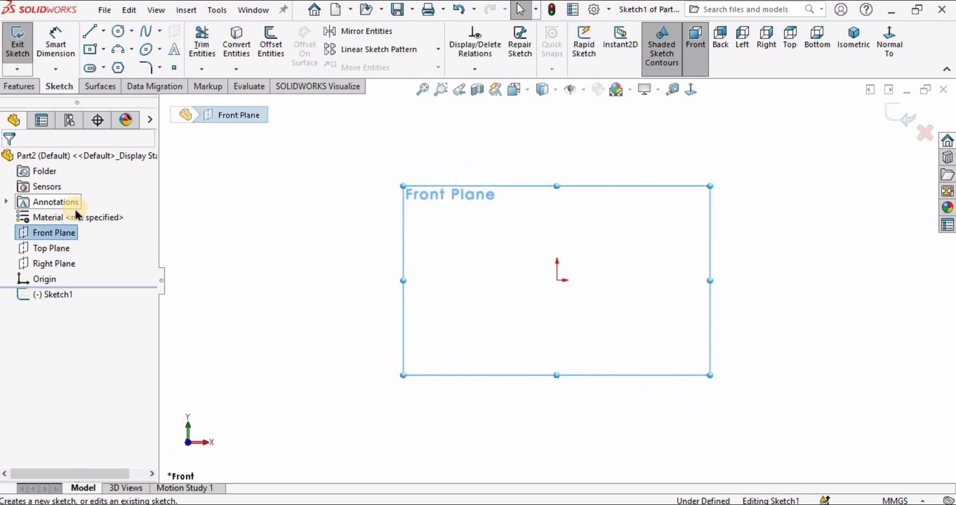
left_click(119, 34)
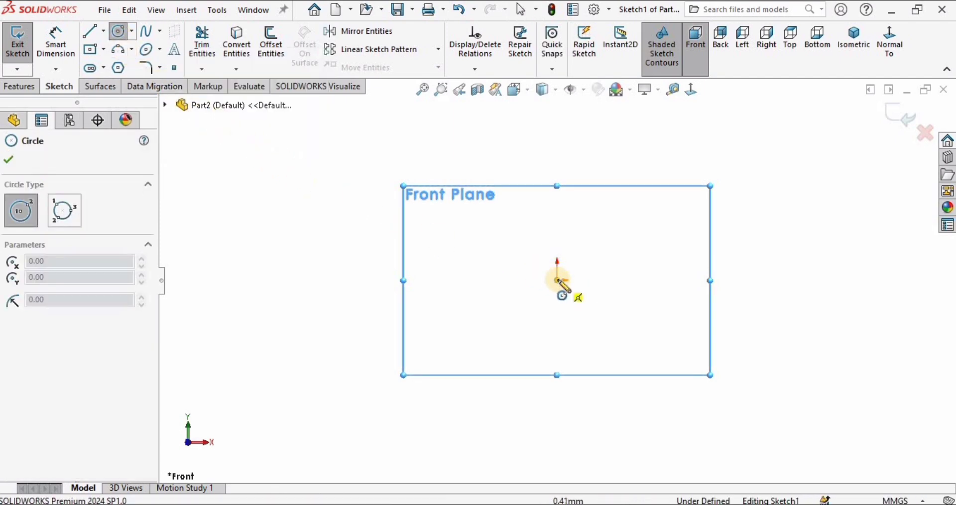
left_click_drag(557, 280, 448, 196)
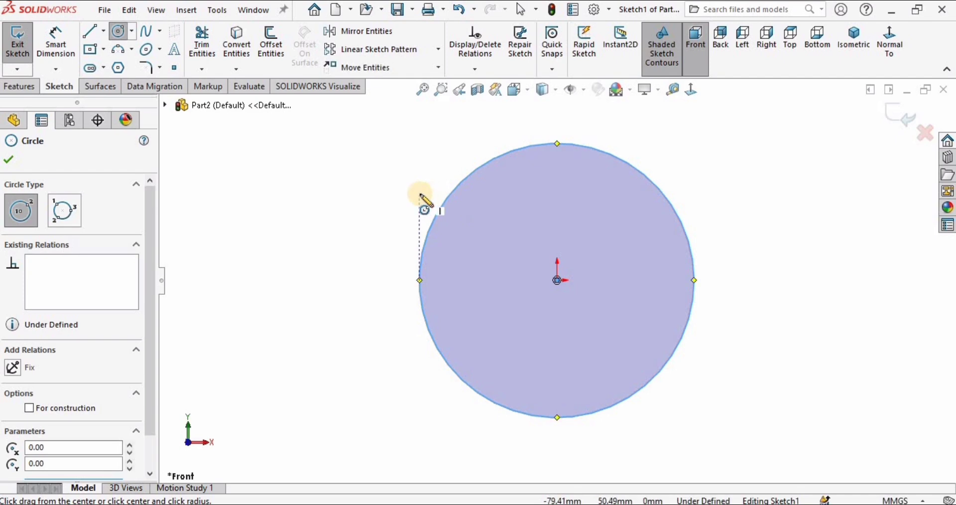
Step: Dimension the circle's diameter to 300 mm
left_click(59, 45)
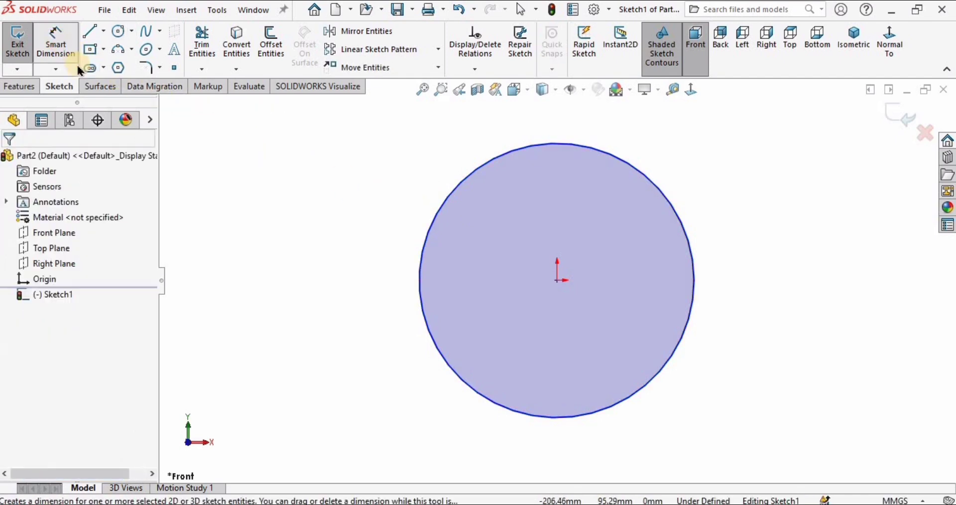
left_click(426, 319)
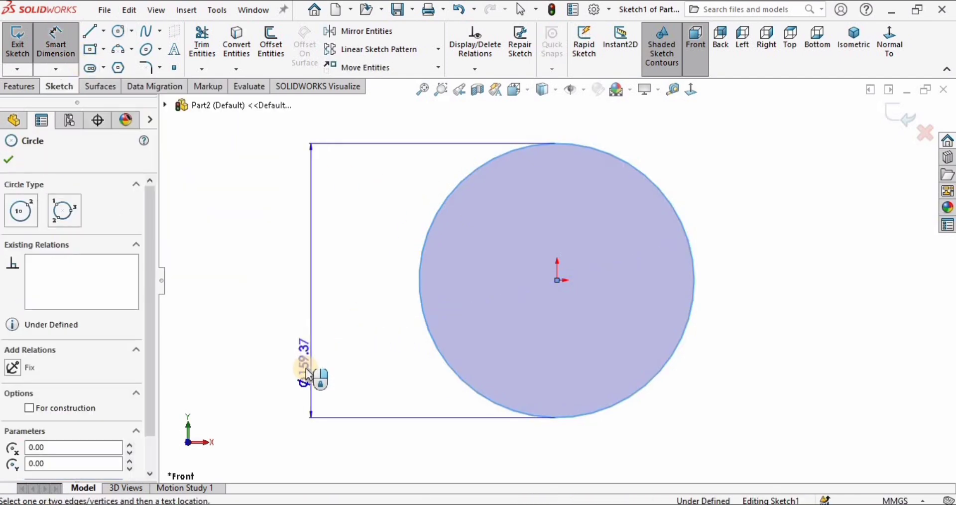
left_click(307, 319)
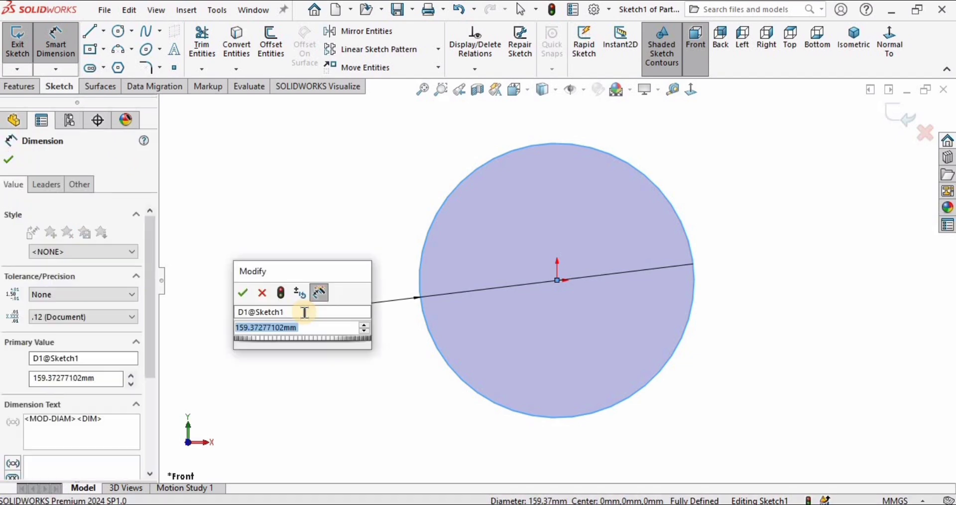
type("300")
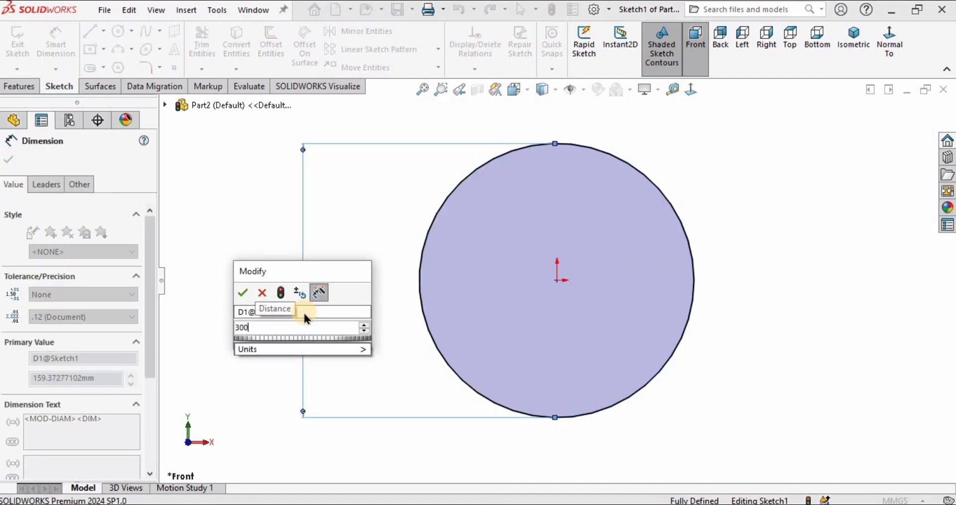
key("Return")
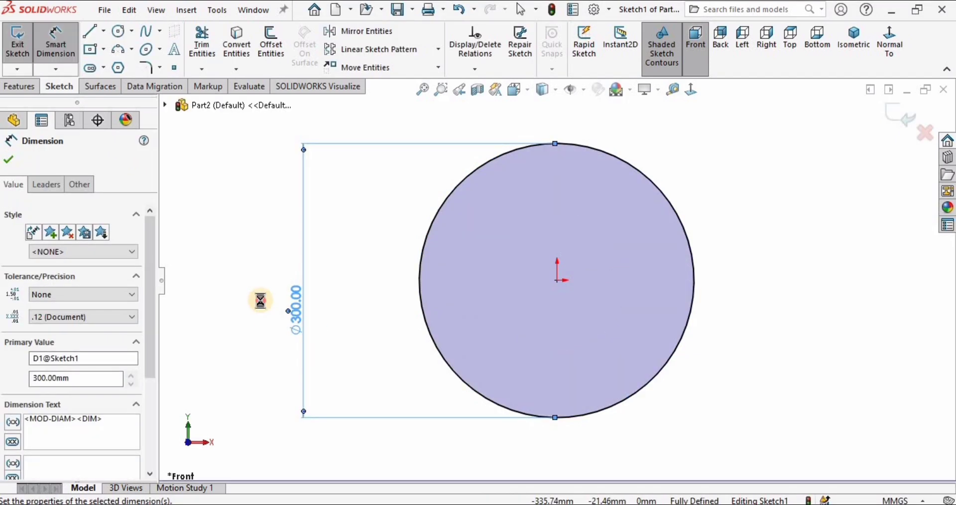
Step: Extrude the 300 mm circle as a boss with a blind depth of 50 mm
left_click(18, 88)
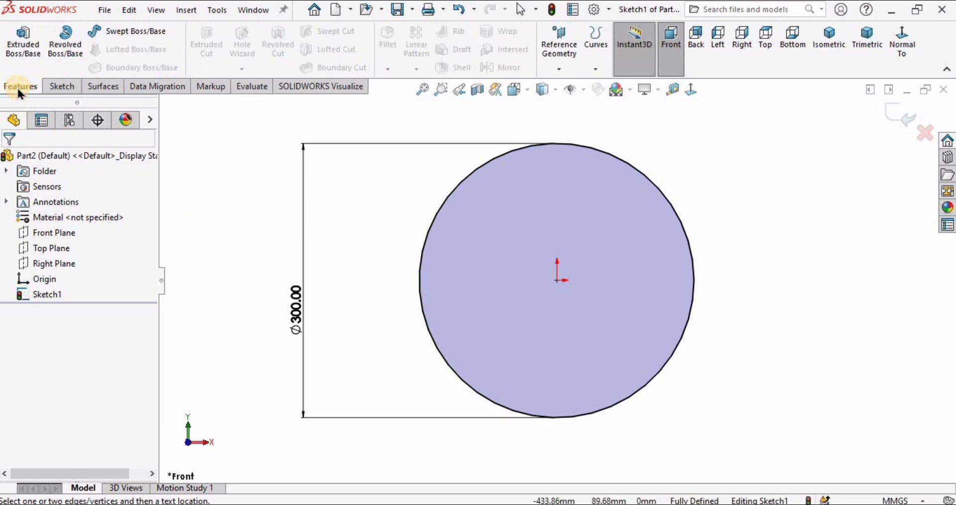
left_click(24, 50)
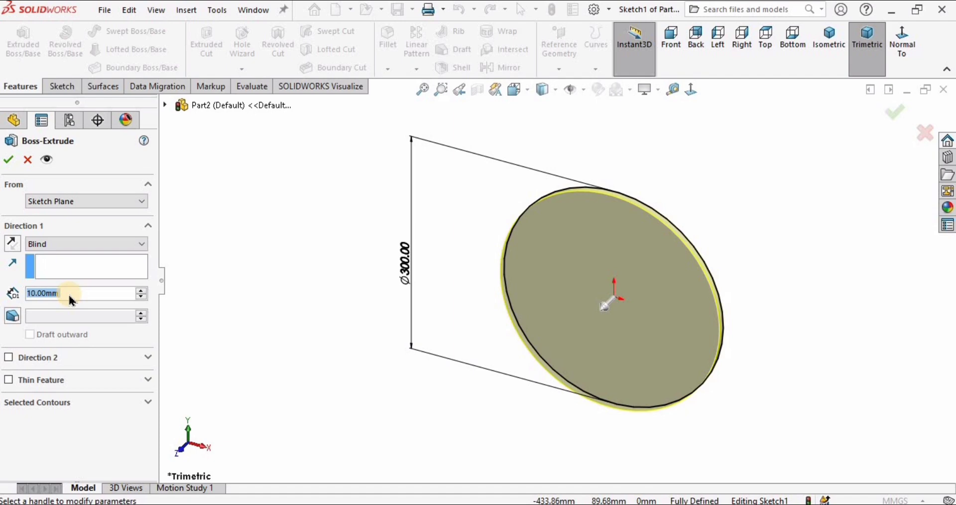
left_click(142, 291)
left_click(142, 291)
left_click(142, 291)
left_click(142, 291)
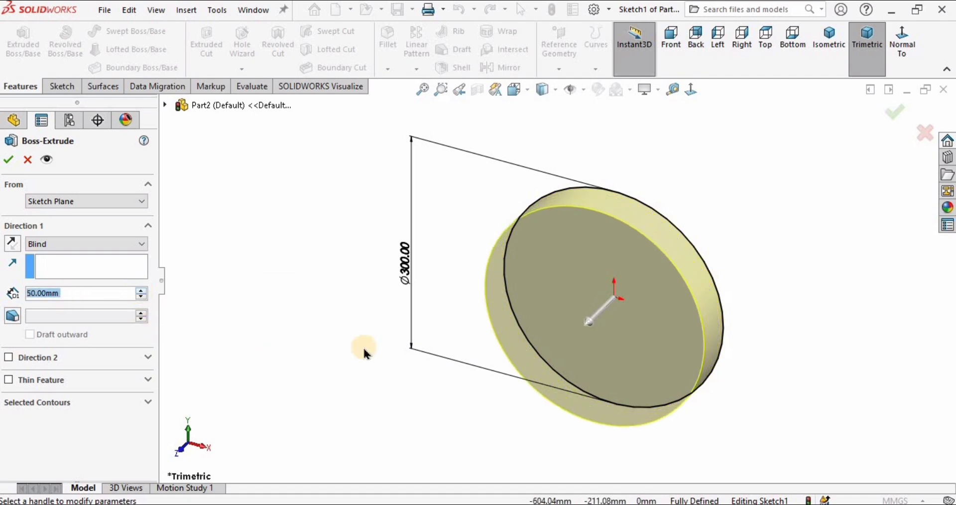
left_click(8, 161)
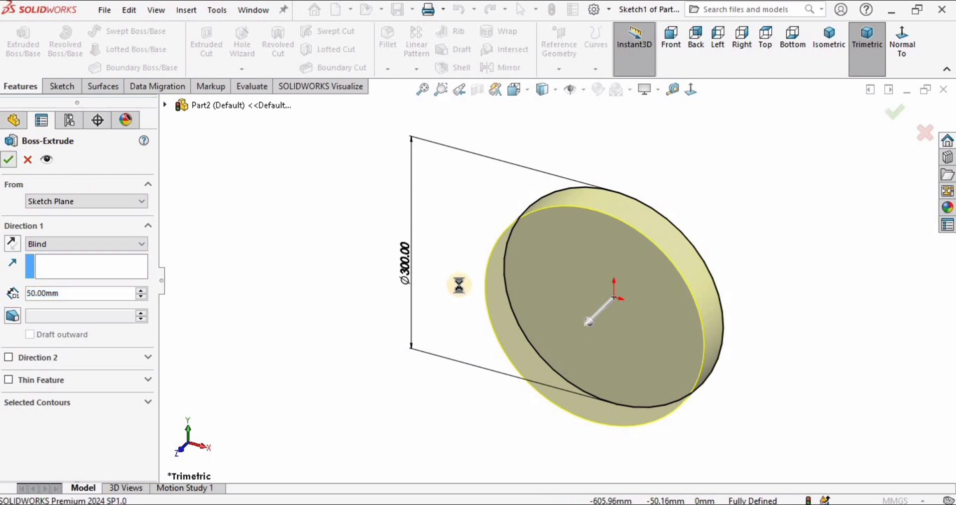
Step: Sketch a circle about 127 mm in diameter on the disc's front face, centred on the origin
middle_click_drag(571, 311, 608, 249)
left_click(608, 254)
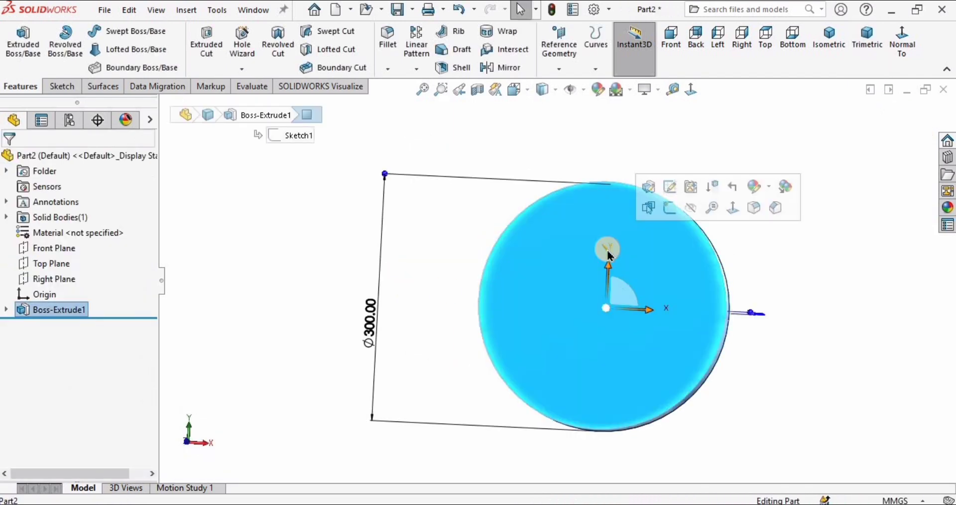
left_click(670, 208)
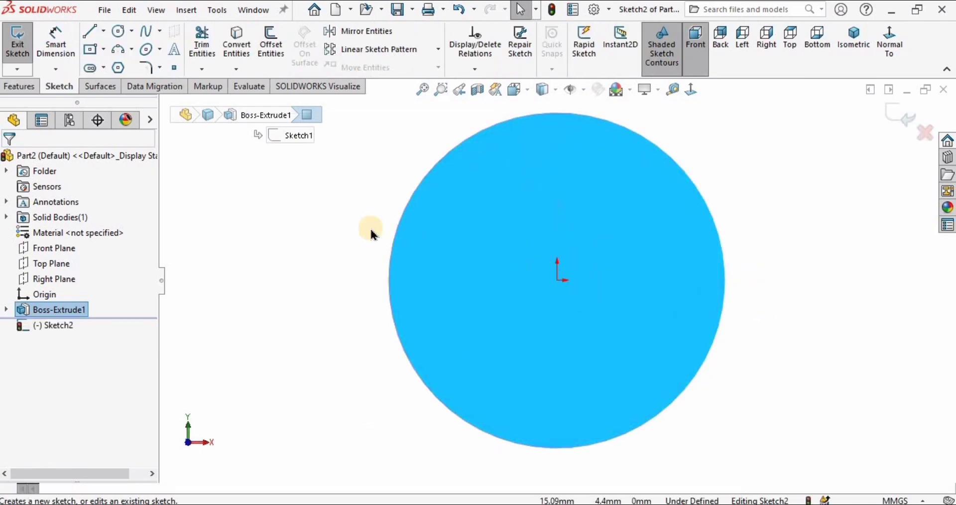
left_click(118, 33)
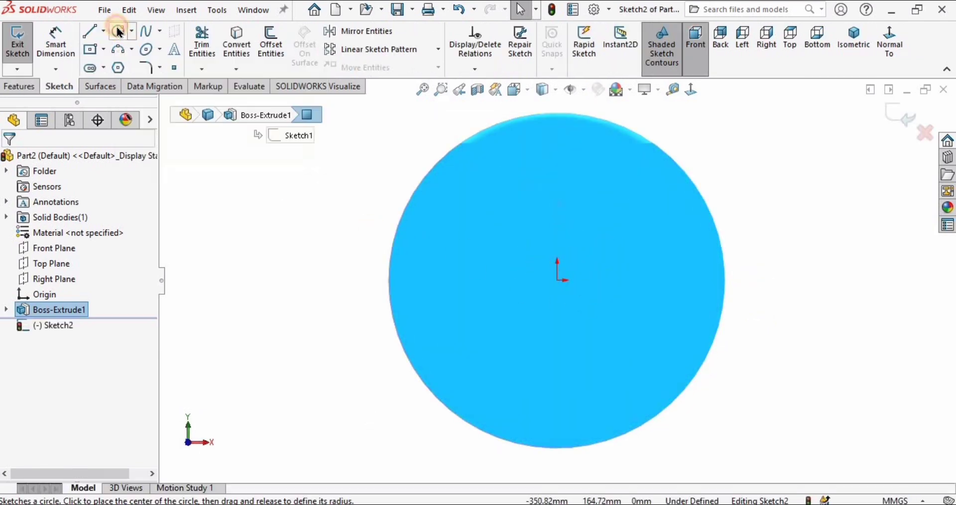
left_click_drag(558, 280, 548, 210)
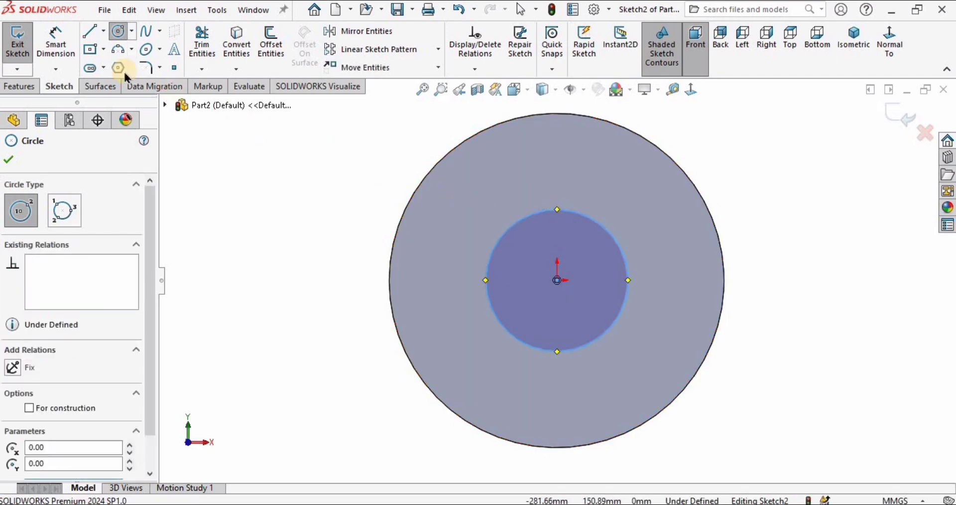
Step: Dimension the diameter of the inner circle on the disc's front face to 50 mm
left_click(55, 50)
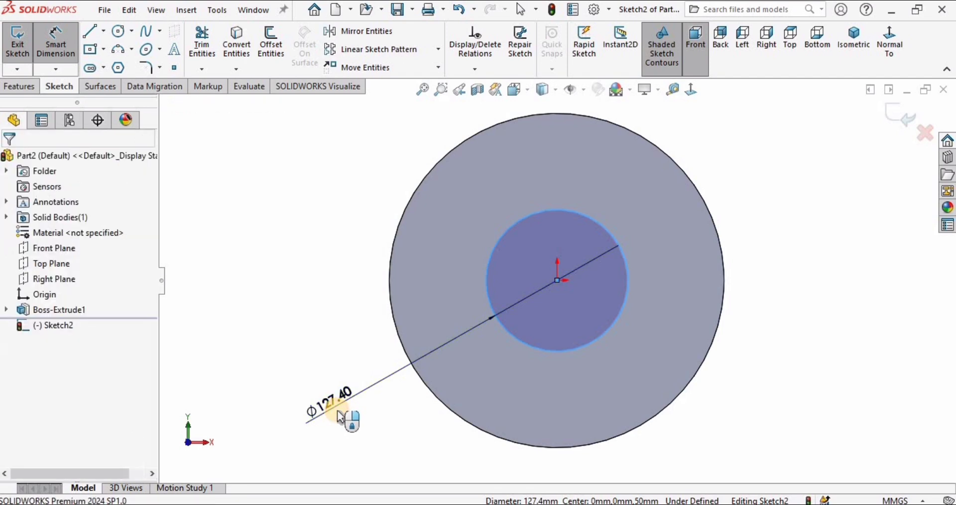
left_click(337, 410)
type("50")
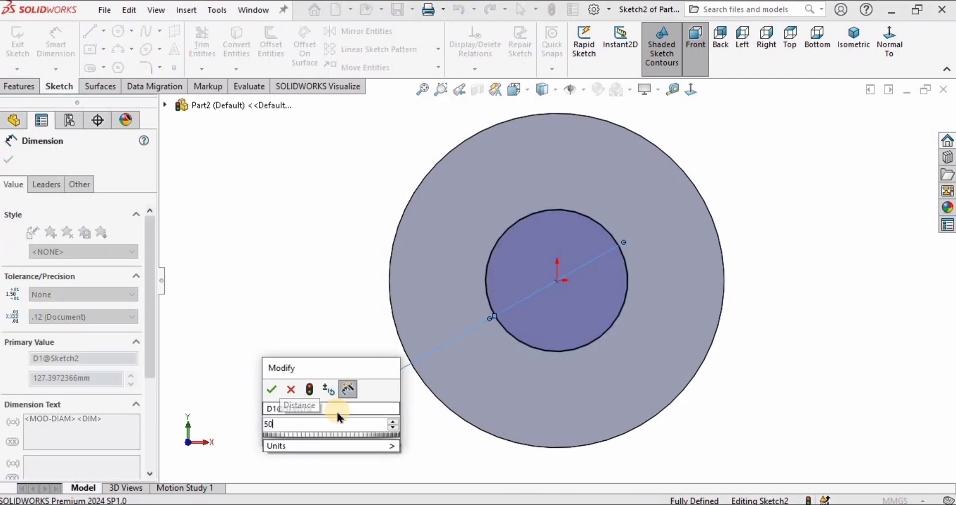
key("Return")
left_click(294, 345)
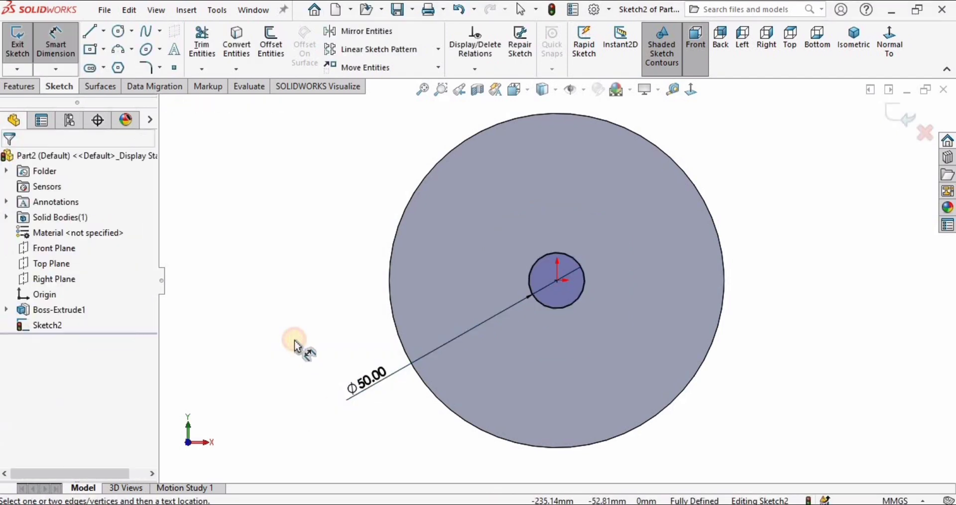
Step: Cut the 50 mm circle into the disc as an extruded cut with a blind depth of 25 mm
left_click(12, 91)
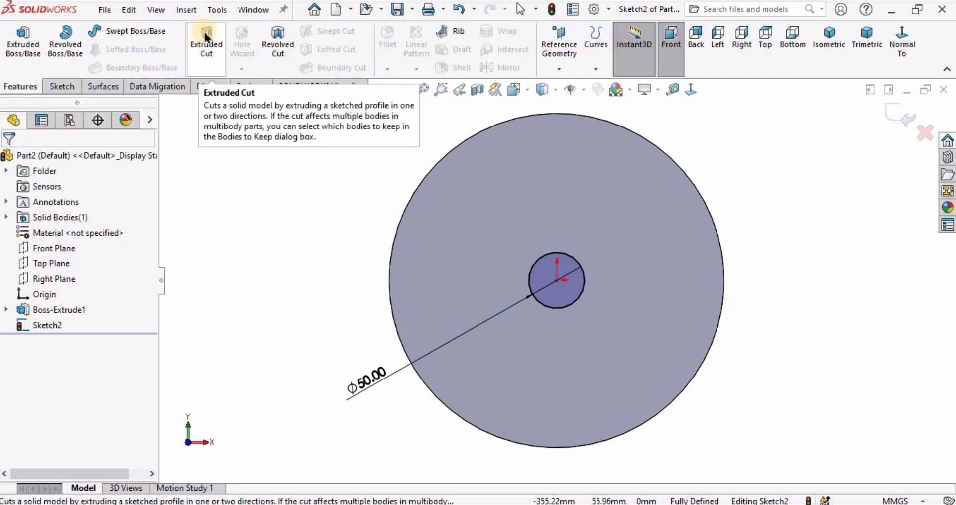
left_click(205, 55)
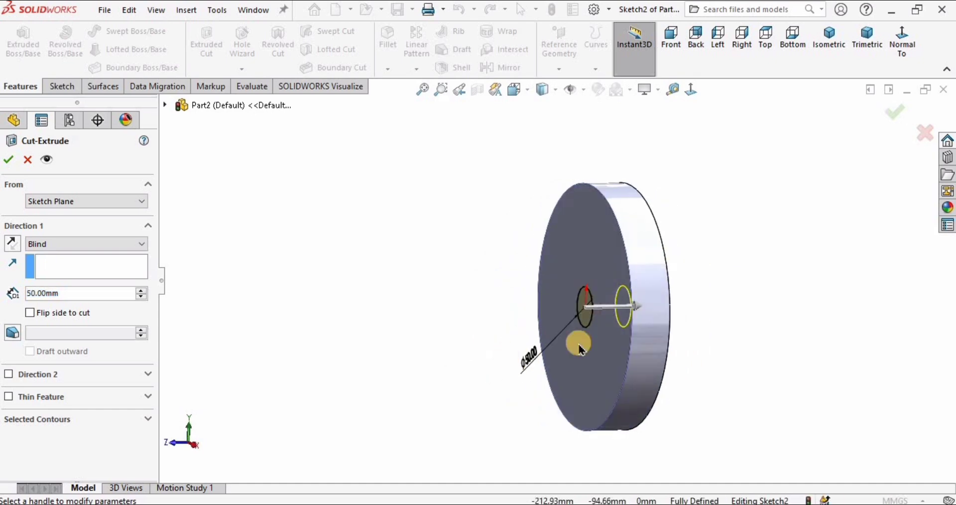
scroll(580, 304, "down", 5)
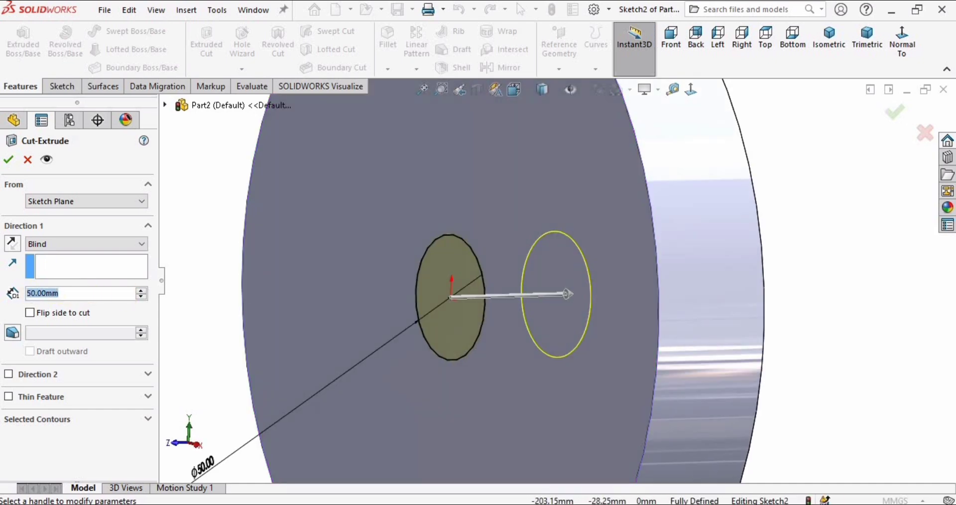
type("25")
key("Return")
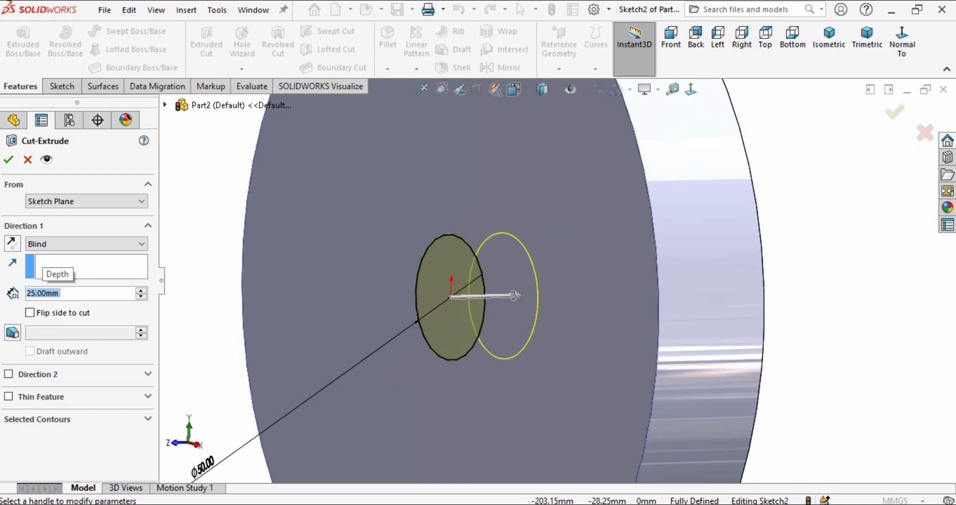
middle_click_drag(508, 339, 566, 265)
middle_click_drag(593, 304, 468, 285)
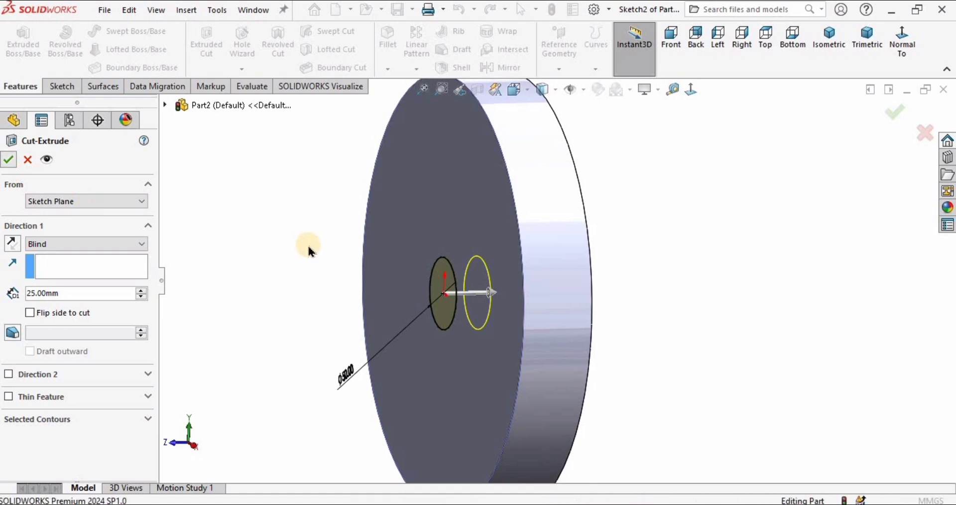
middle_click_drag(343, 301, 386, 263)
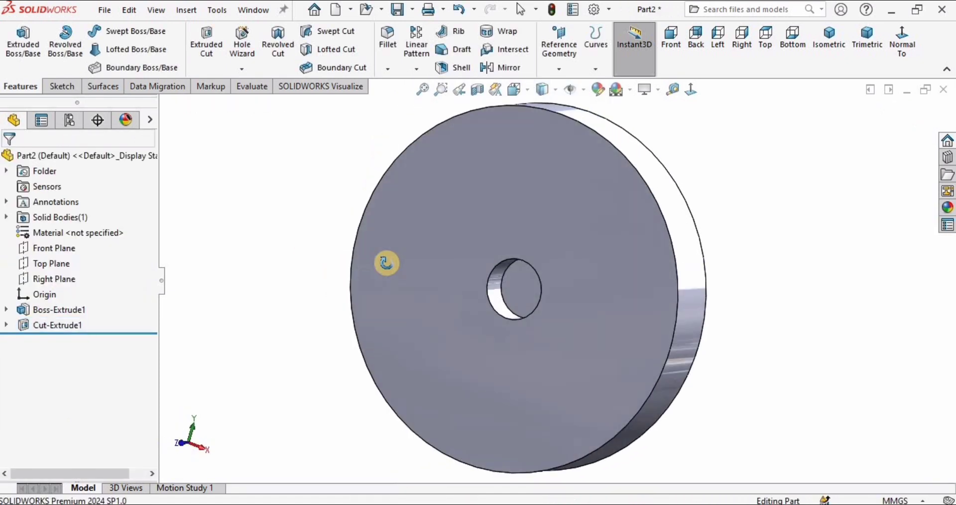
Step: Try a steel appearance from the metal appearance library on the disc
left_click(949, 208)
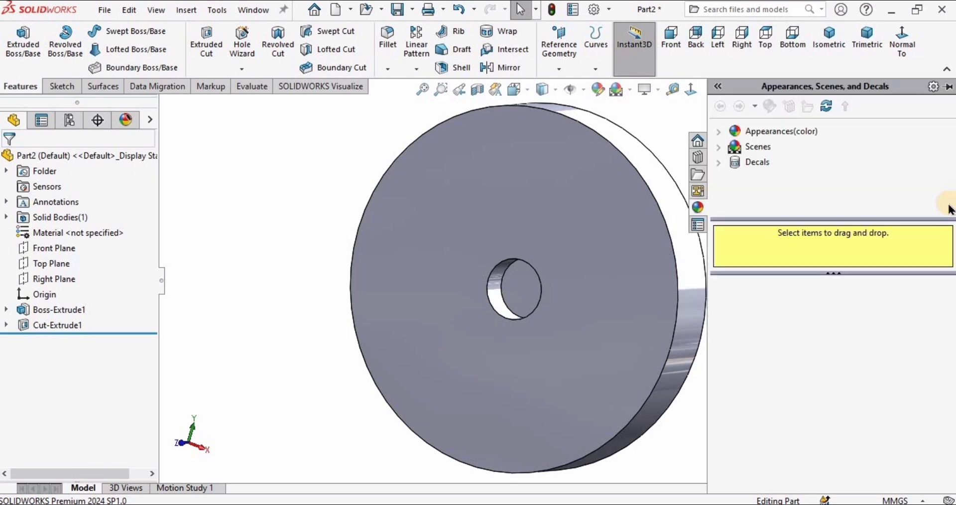
left_click(721, 132)
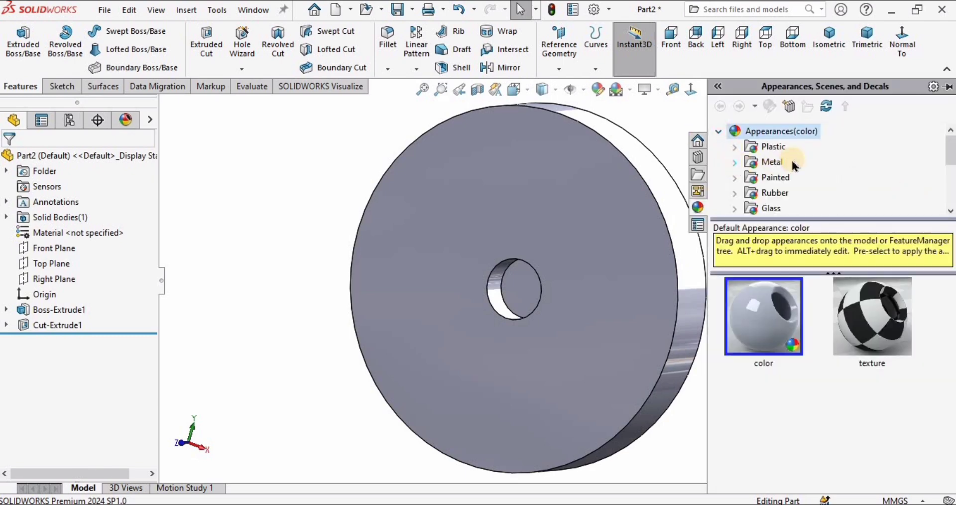
left_click(737, 163)
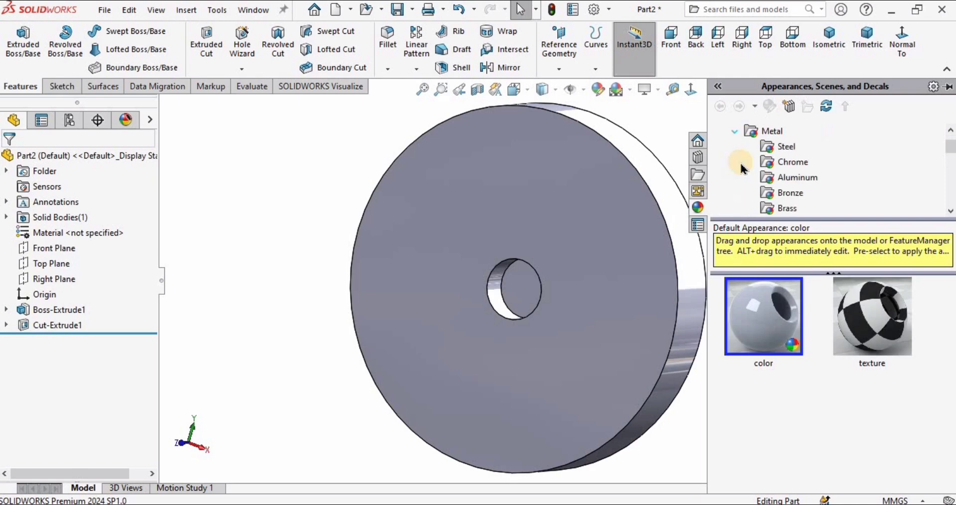
left_click(791, 147)
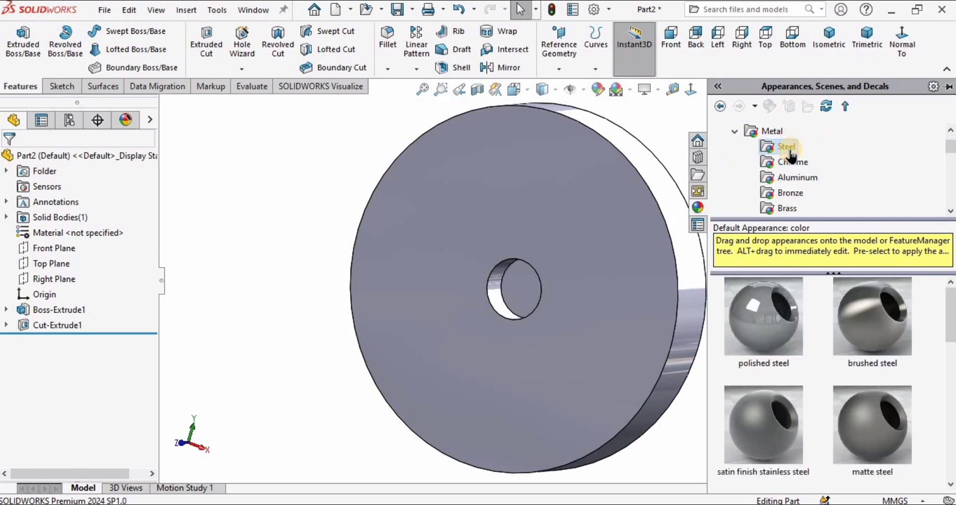
scroll(837, 398, "down", 3)
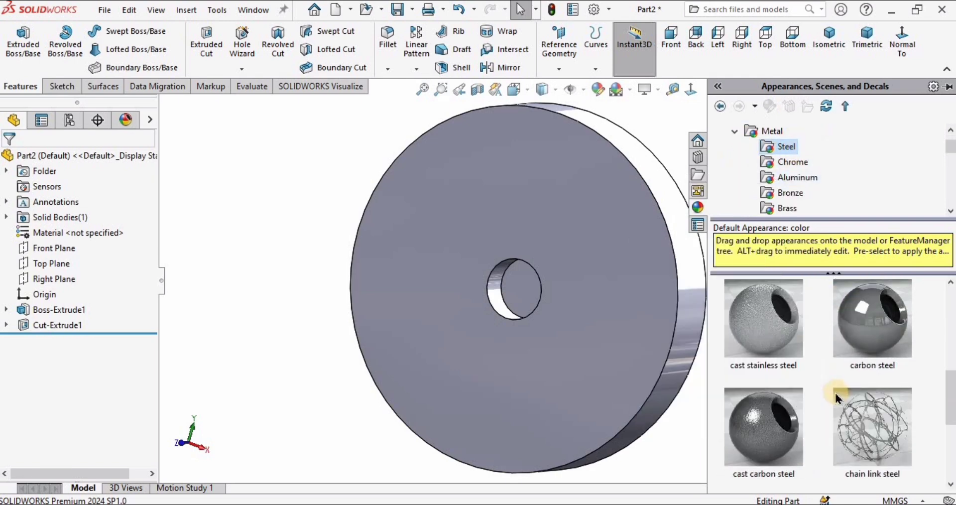
Step: Apply the yellow high gloss plastic appearance to the disc
left_click(793, 147)
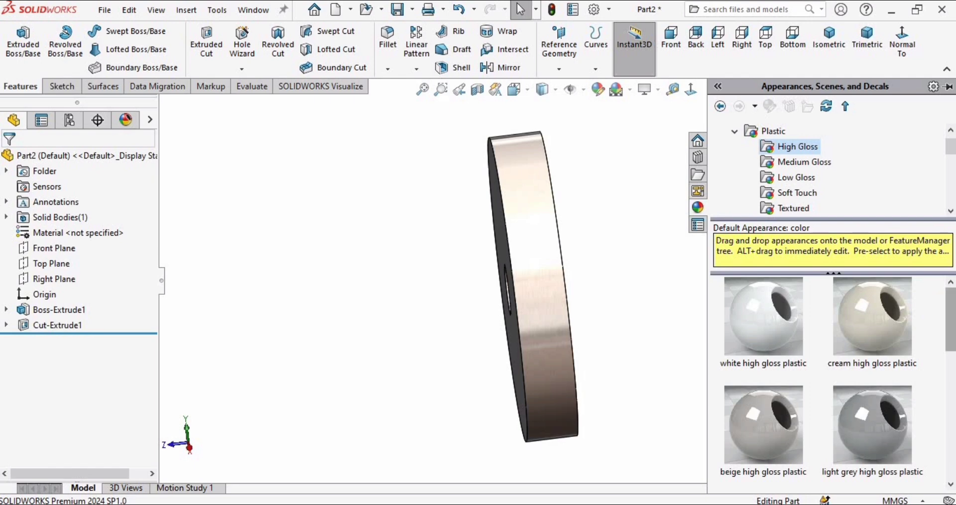
left_click(944, 330)
left_click_drag(942, 354, 954, 440)
double_click(883, 369)
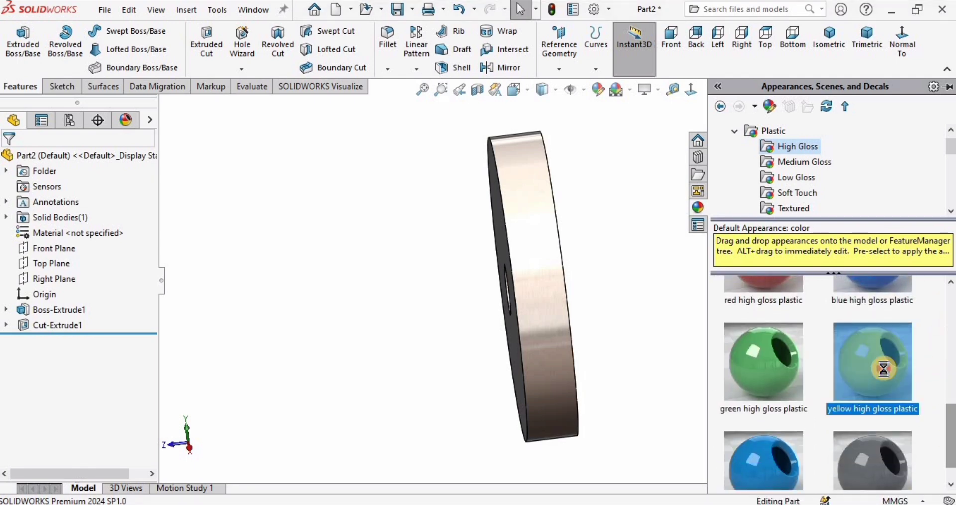
left_click(425, 301)
middle_click_drag(552, 294, 321, 158)
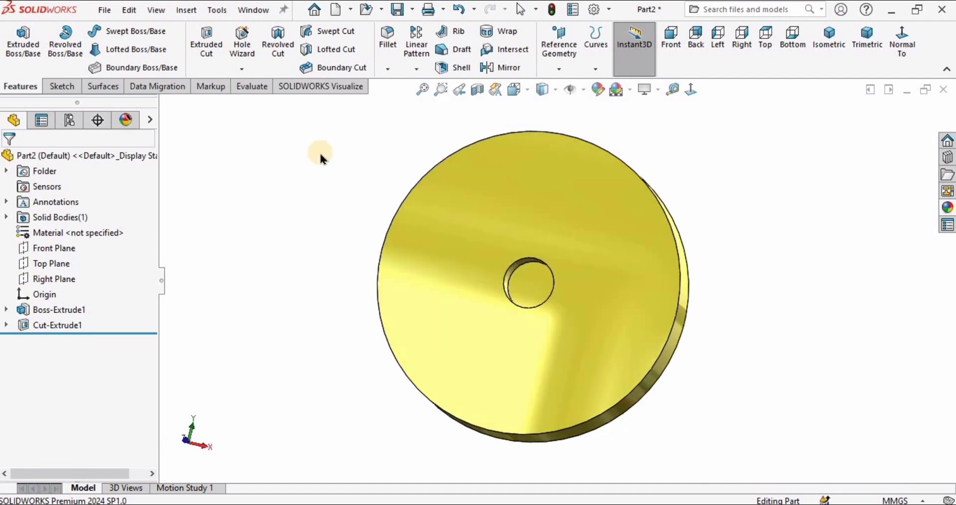
Step: Save the part as Base in a new folder named Part Files inside the Robotic Arm_2 folder
left_click(107, 15)
left_click(119, 184)
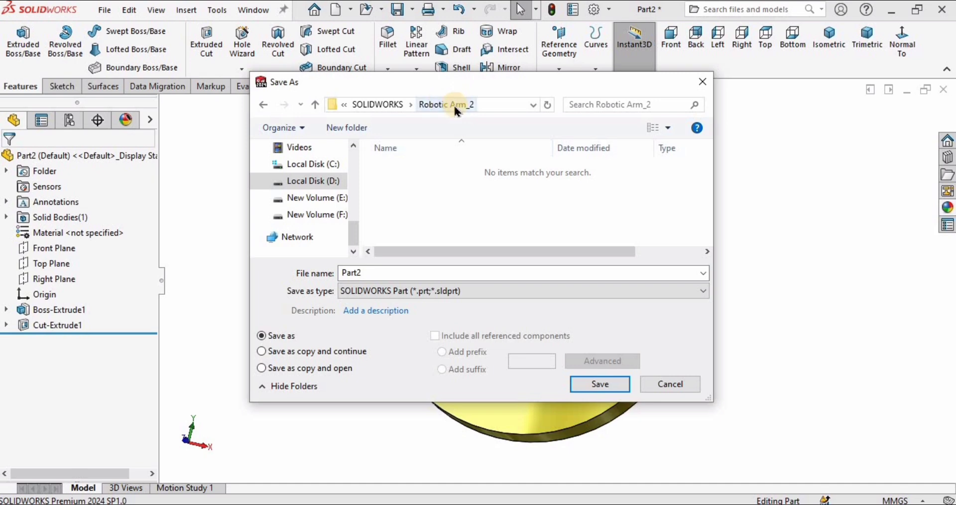
left_click(345, 128)
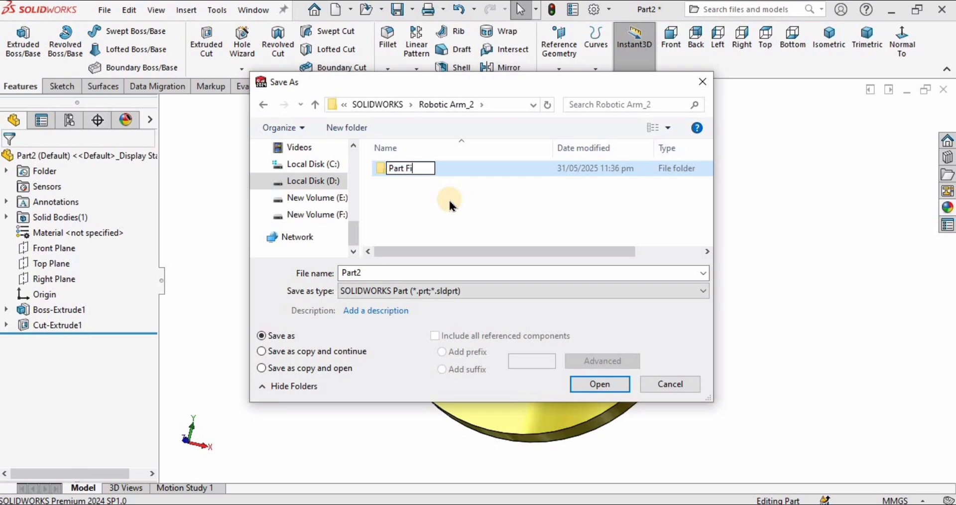
type("Part Files")
key("Return")
key("Return")
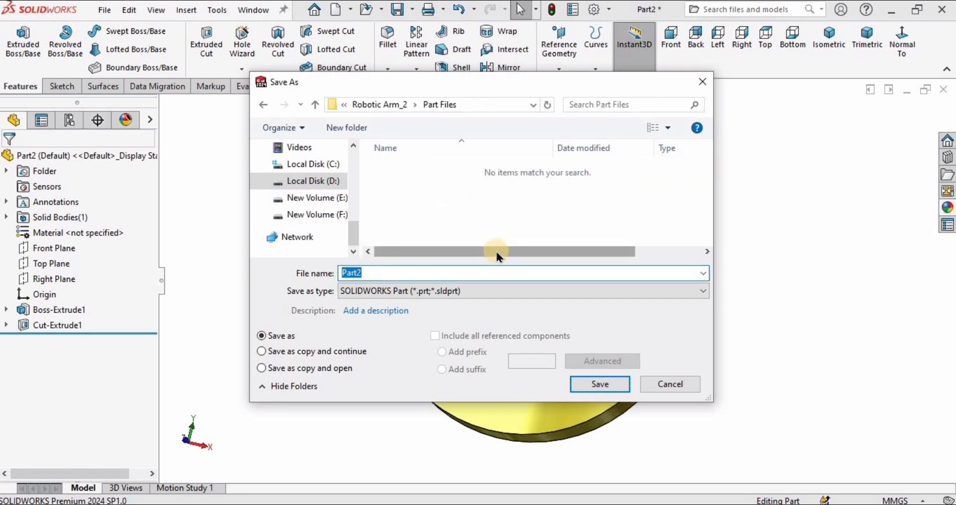
type("Base")
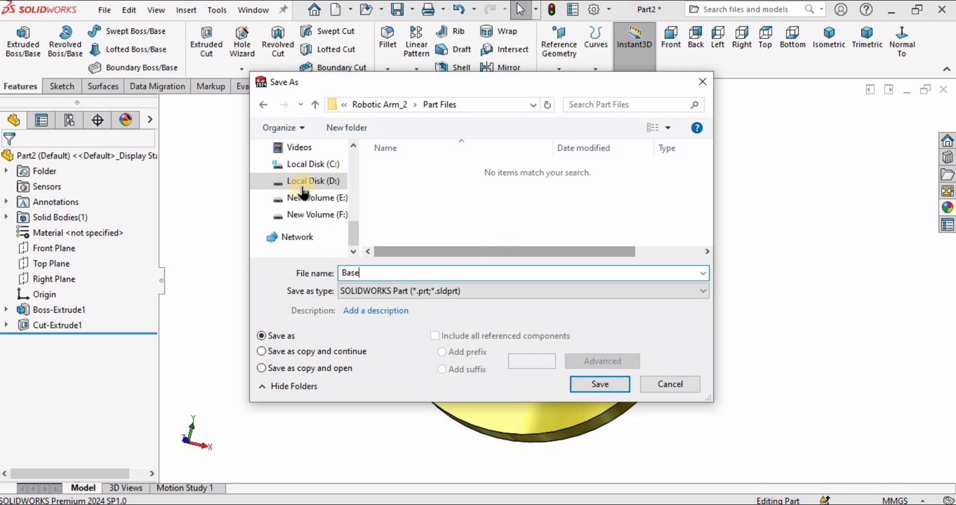
left_click(602, 388)
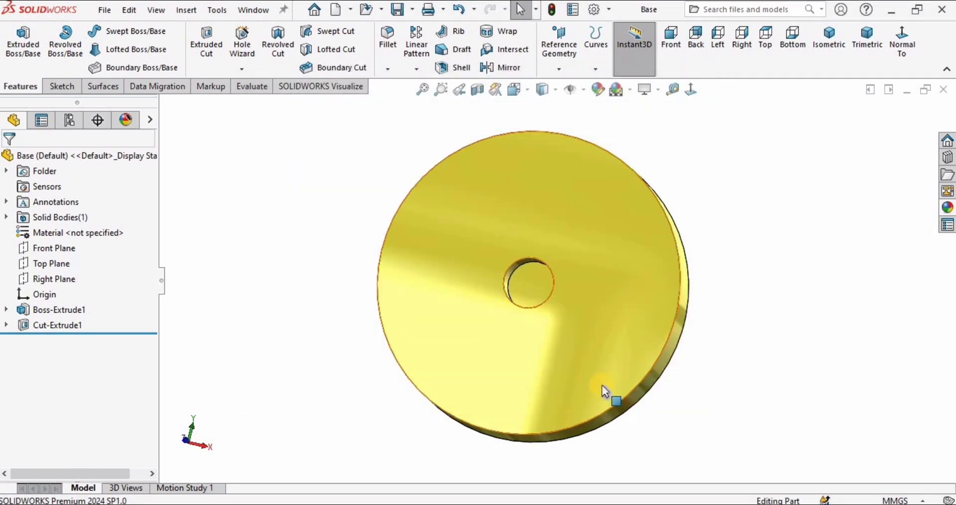
Step: Create a new part document and set its scene to Plain White
left_click(105, 11)
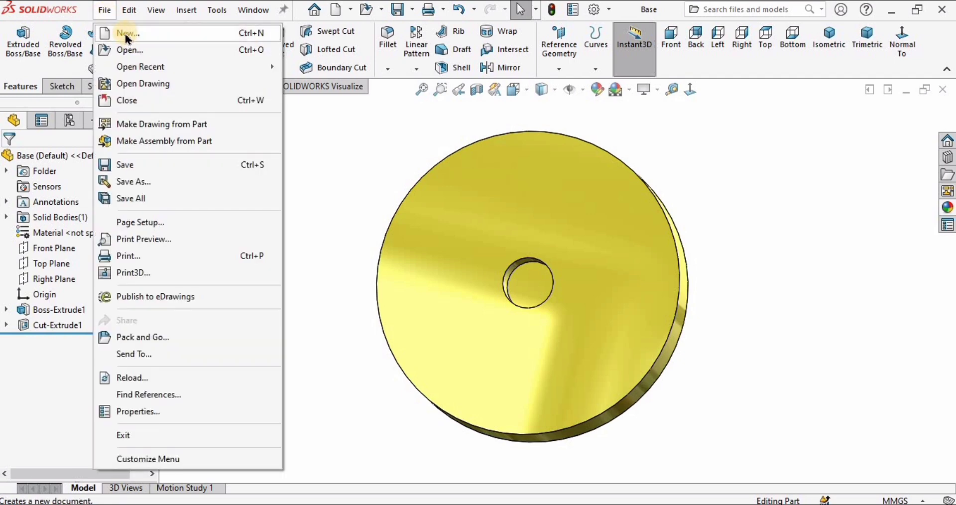
left_click(127, 34)
left_click(582, 434)
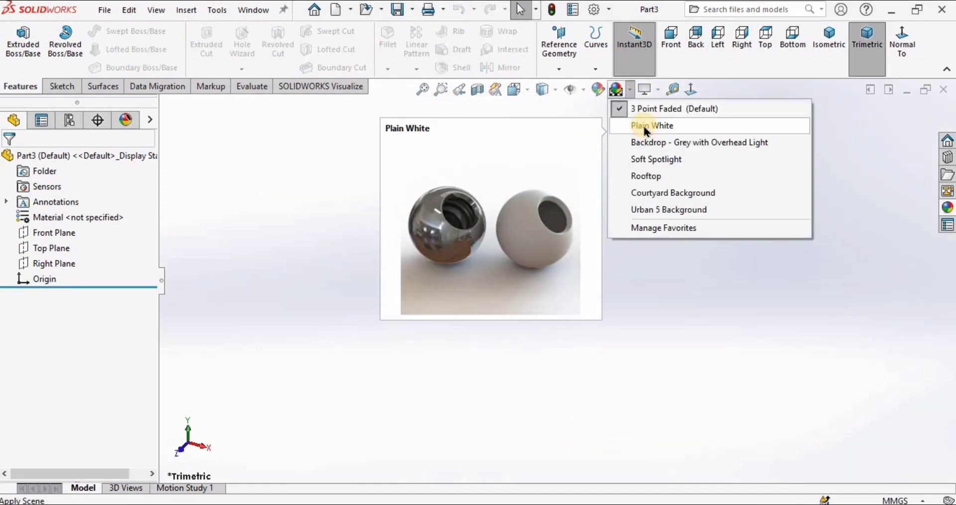
left_click(635, 123)
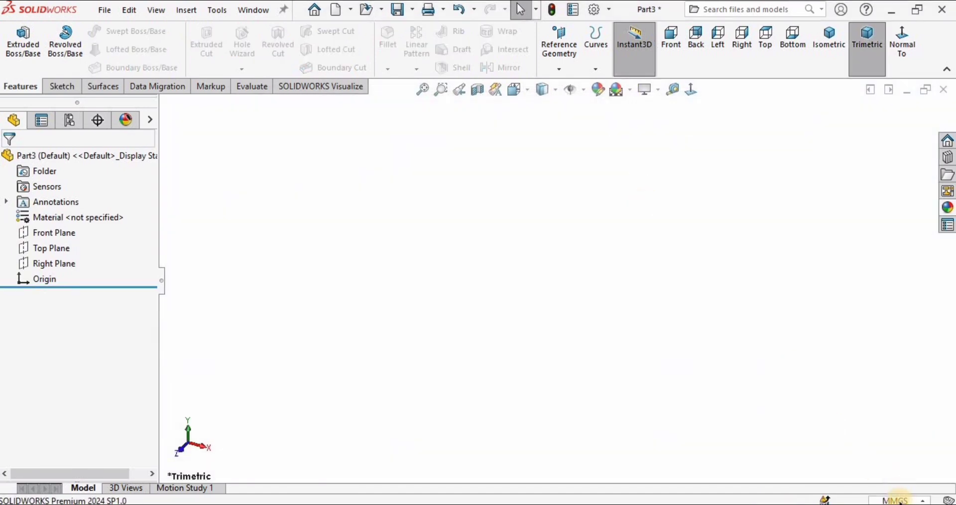
Step: Sketch a circle about 89 mm in diameter on the Front Plane, centred on the origin
left_click(54, 241)
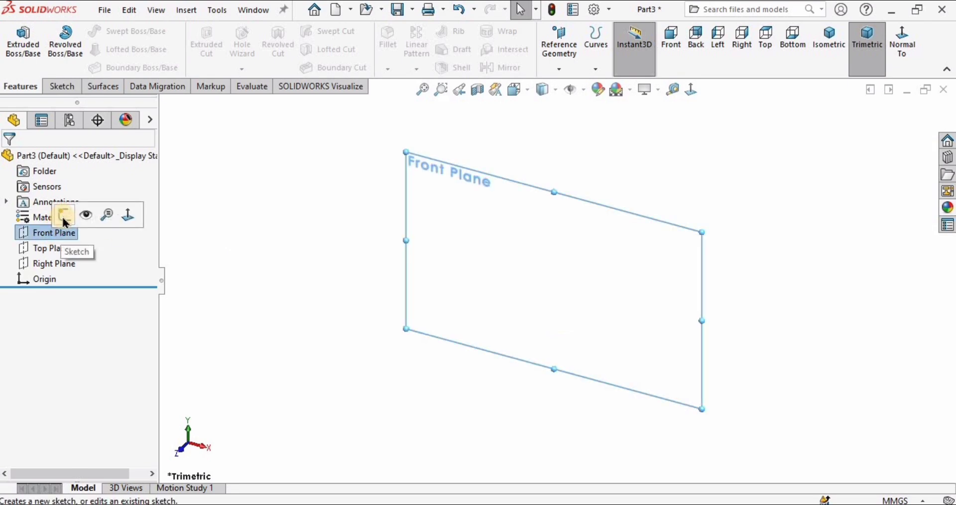
left_click(65, 215)
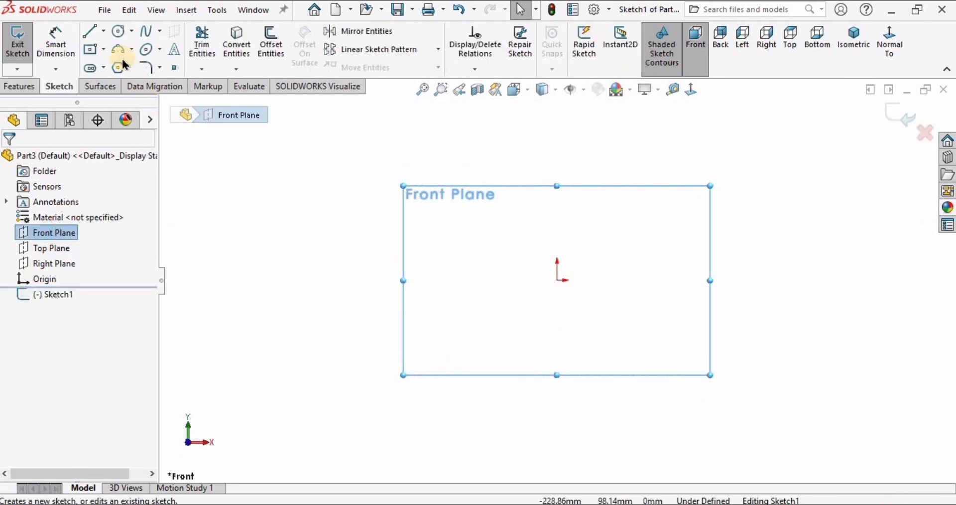
left_click(119, 31)
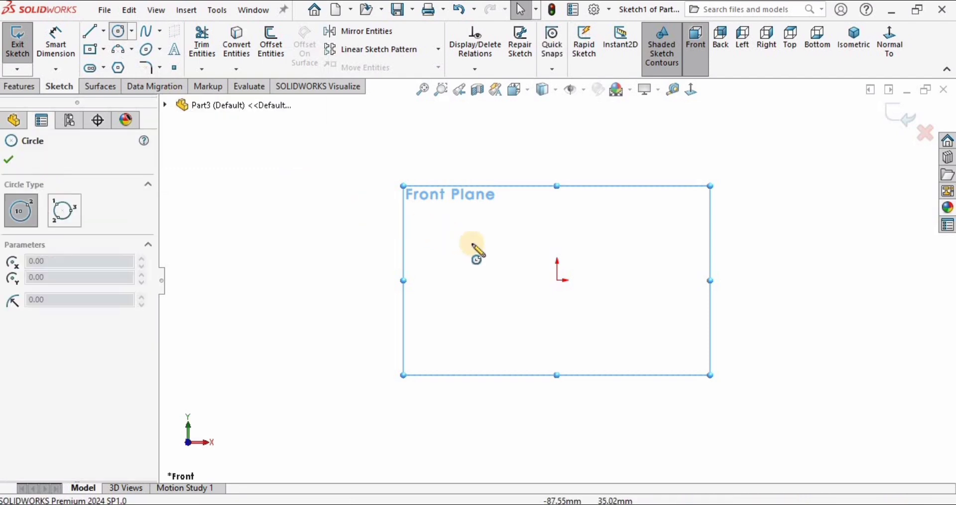
left_click(558, 279)
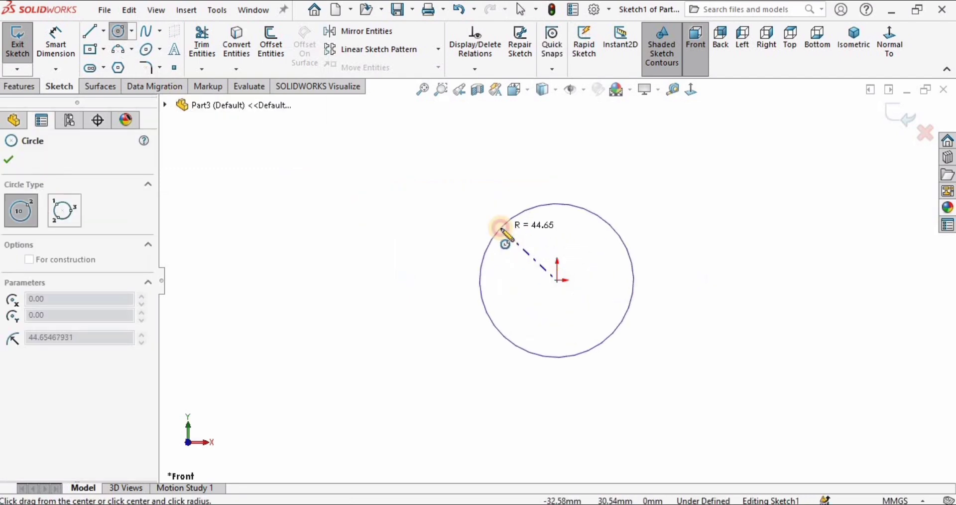
left_click(502, 230)
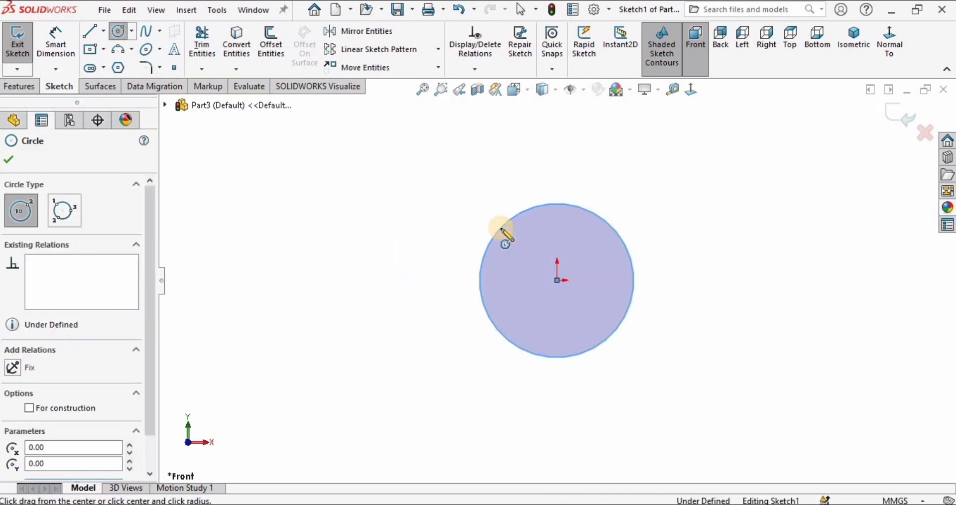
key("Escape")
Step: Dimension the new part's circle to a diameter of 50 mm
left_click(56, 37)
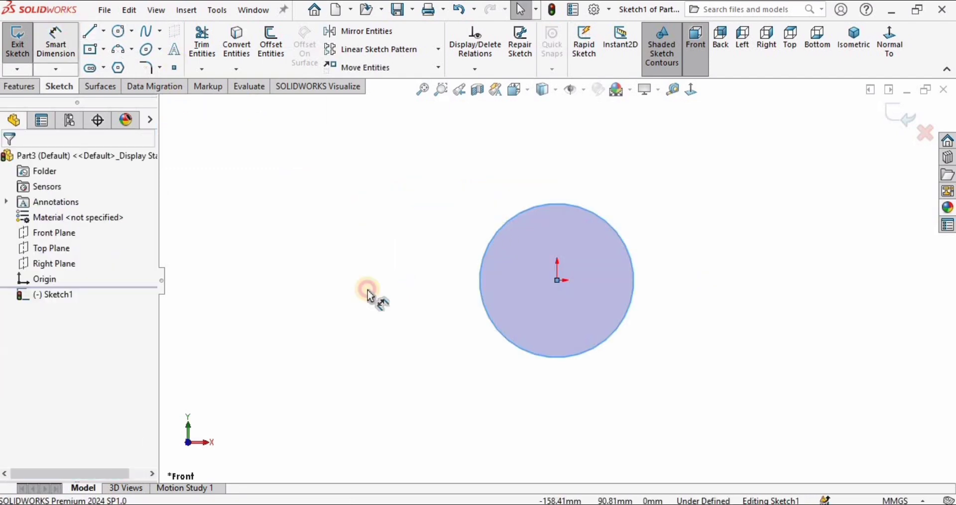
left_click(495, 329)
left_click(392, 367)
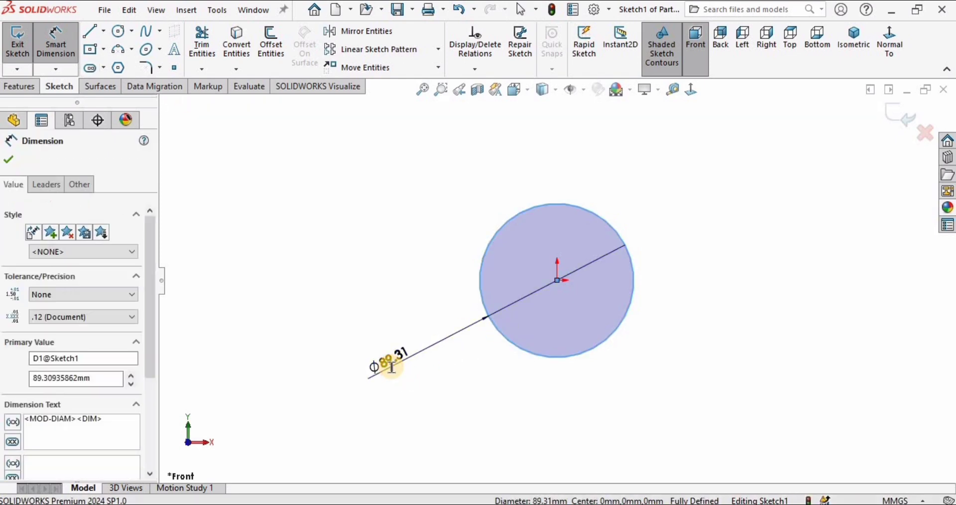
type("50")
key("Return")
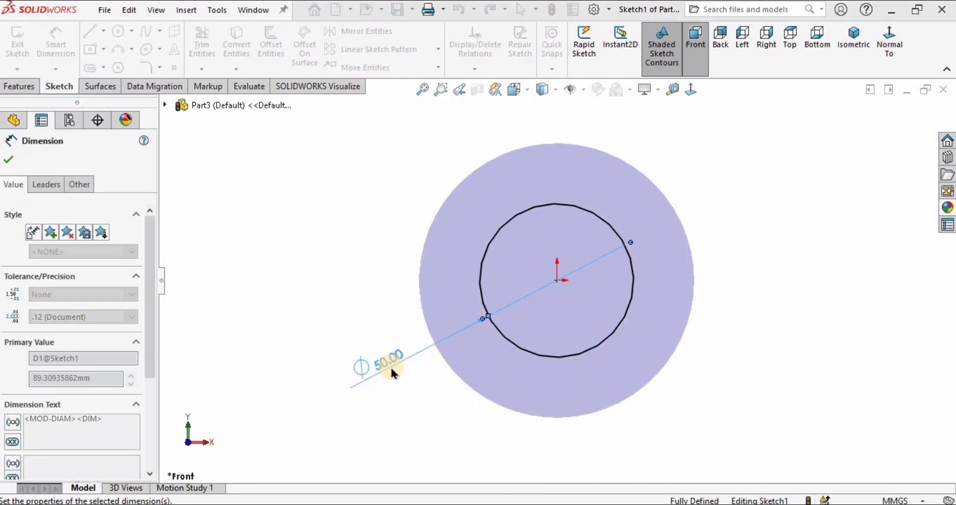
left_click(383, 313)
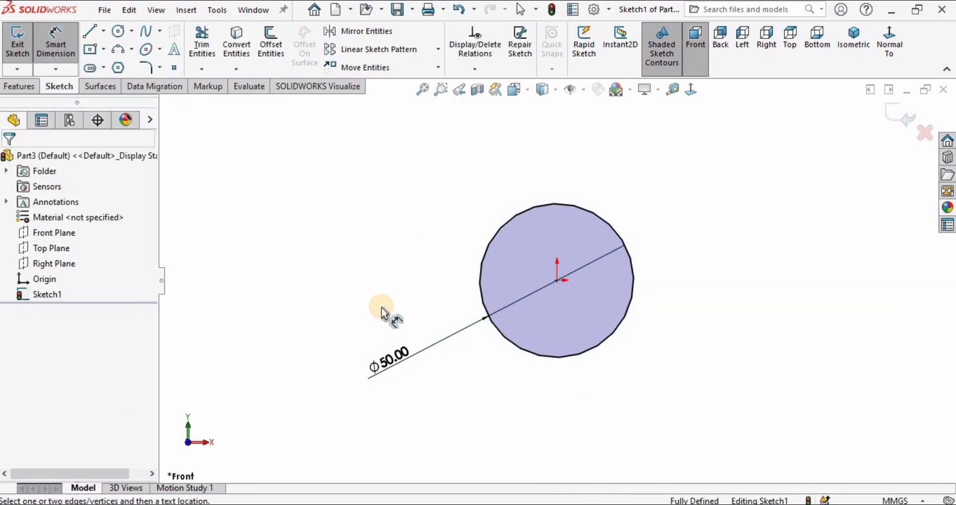
Step: Extrude the 50 mm circle to a blind depth of 35 mm
left_click(25, 88)
left_click(28, 47)
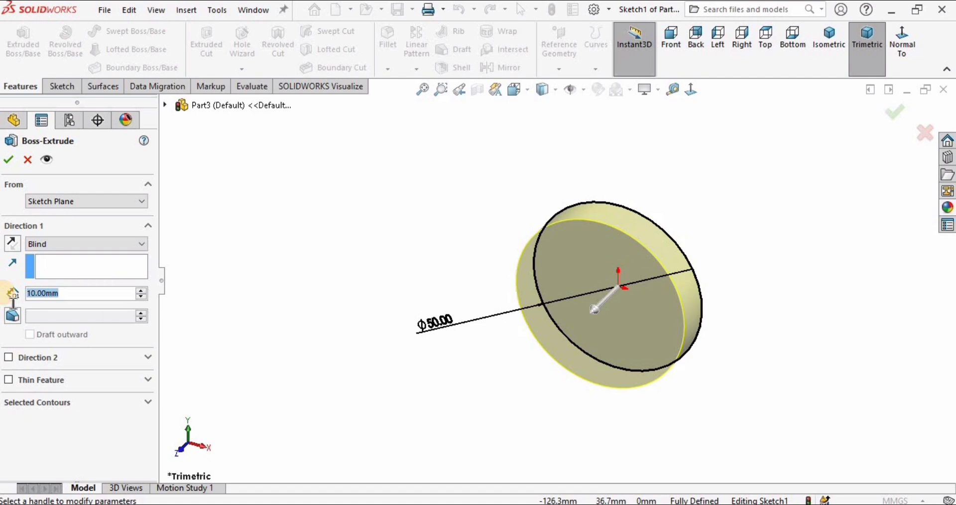
type("35")
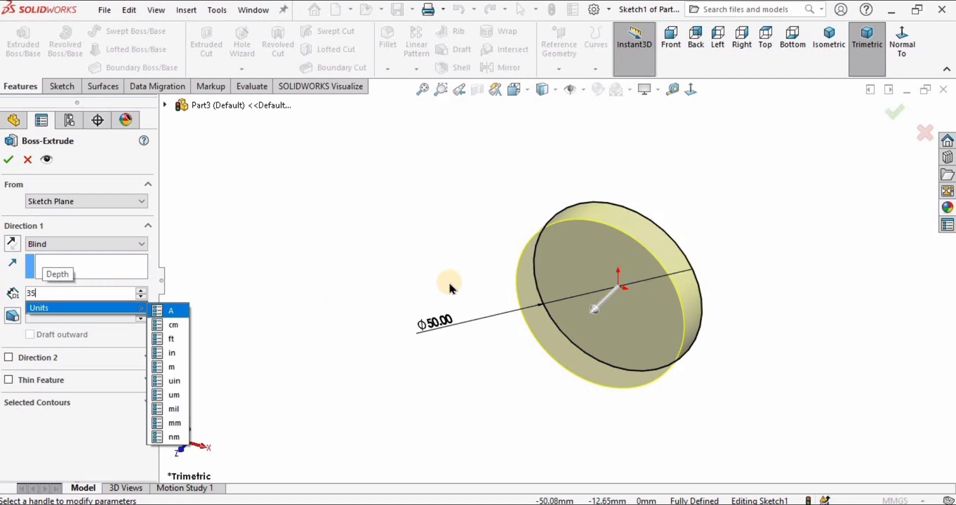
key("Return")
key("BackSpace")
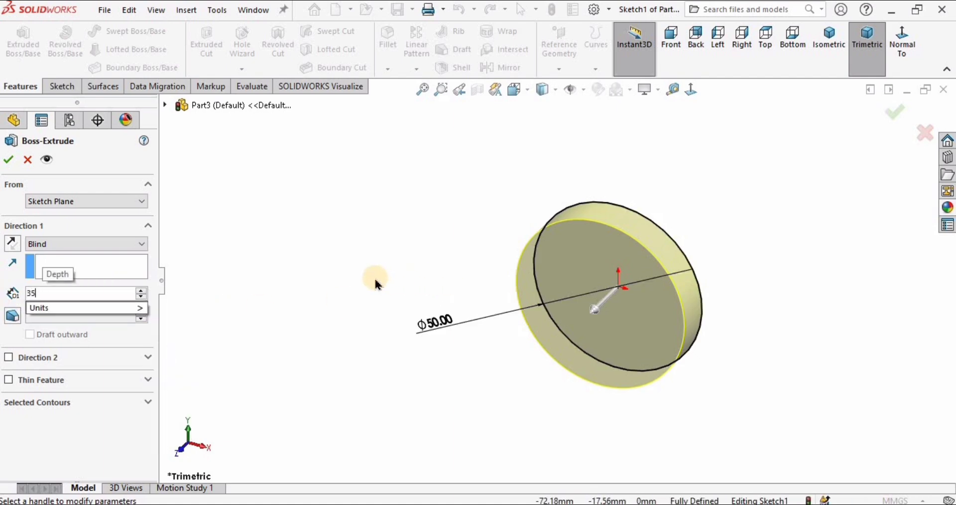
key("Return")
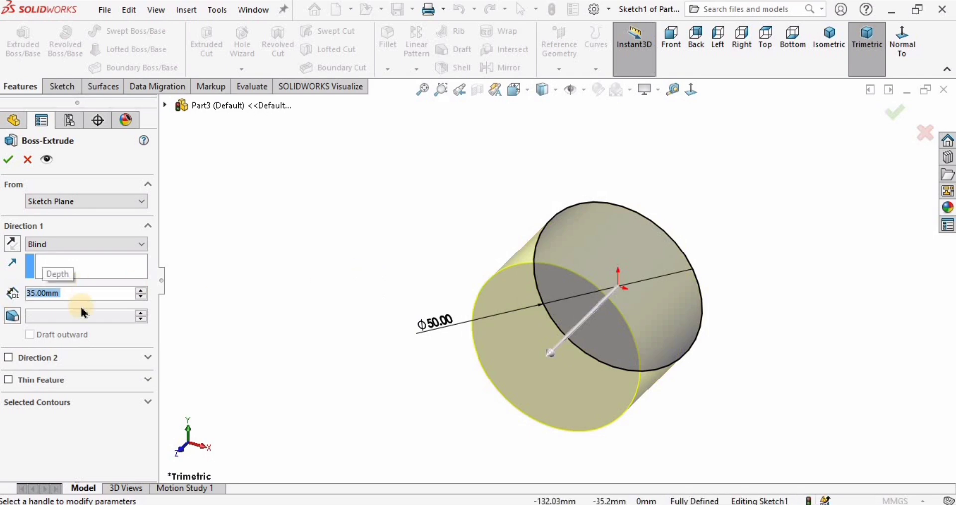
left_click(9, 160)
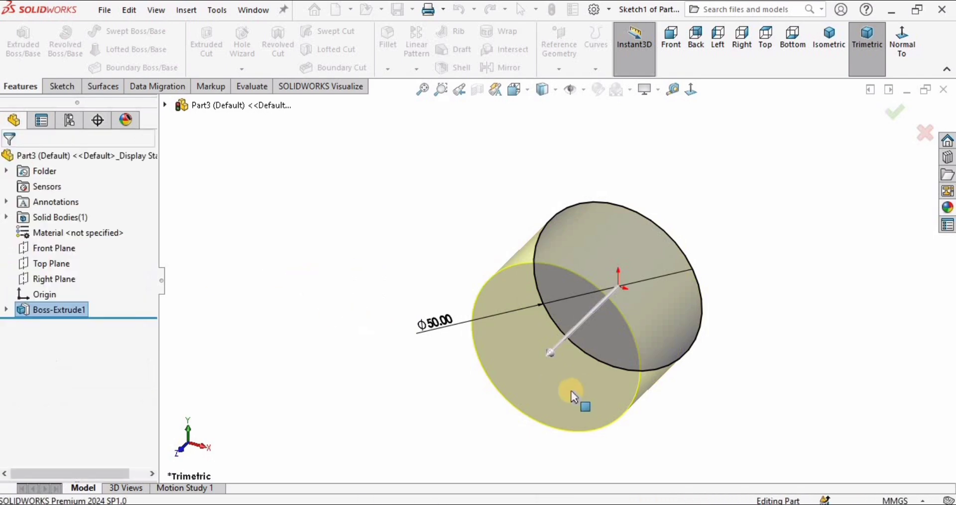
Step: Sketch a circle about 125 mm in diameter on the cylinder's front end face, centred on the origin
middle_click_drag(611, 252, 687, 269)
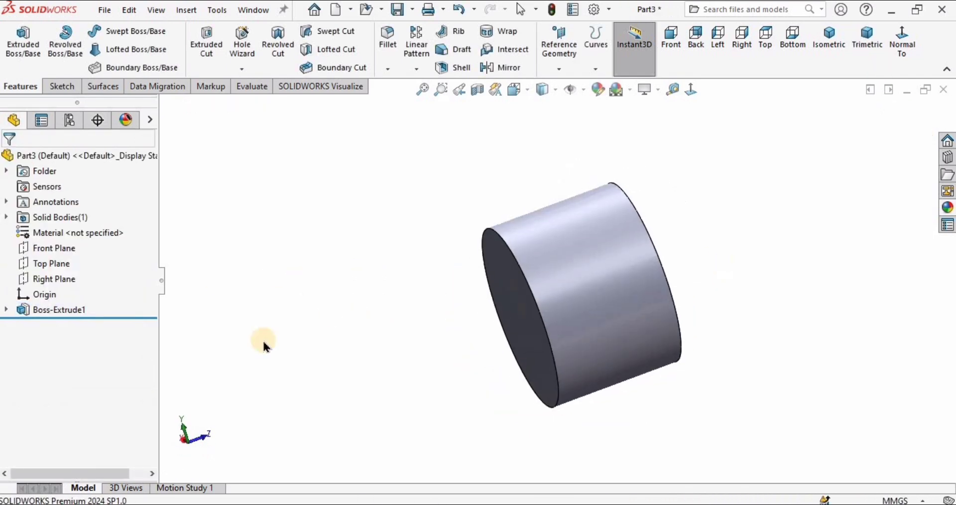
left_click(58, 249)
middle_click_drag(567, 386, 286, 280)
left_click(286, 279)
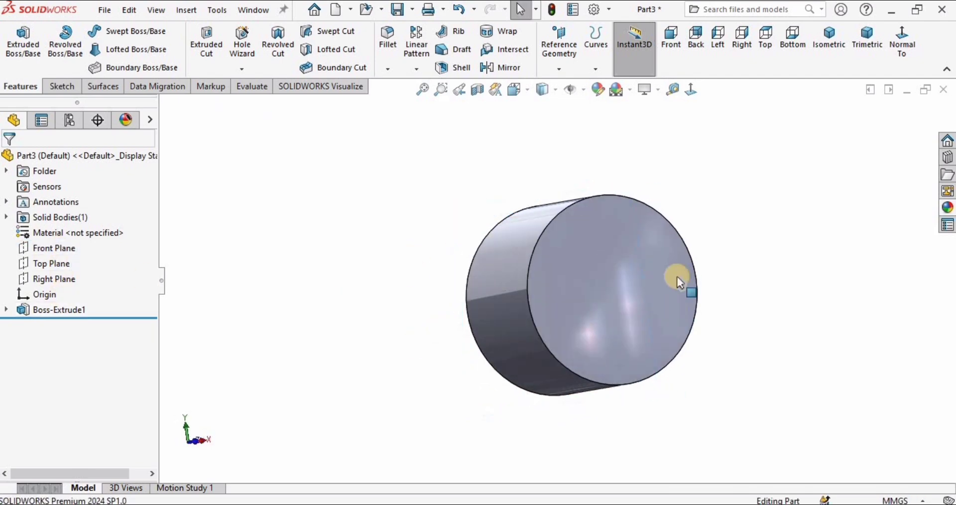
left_click(624, 261)
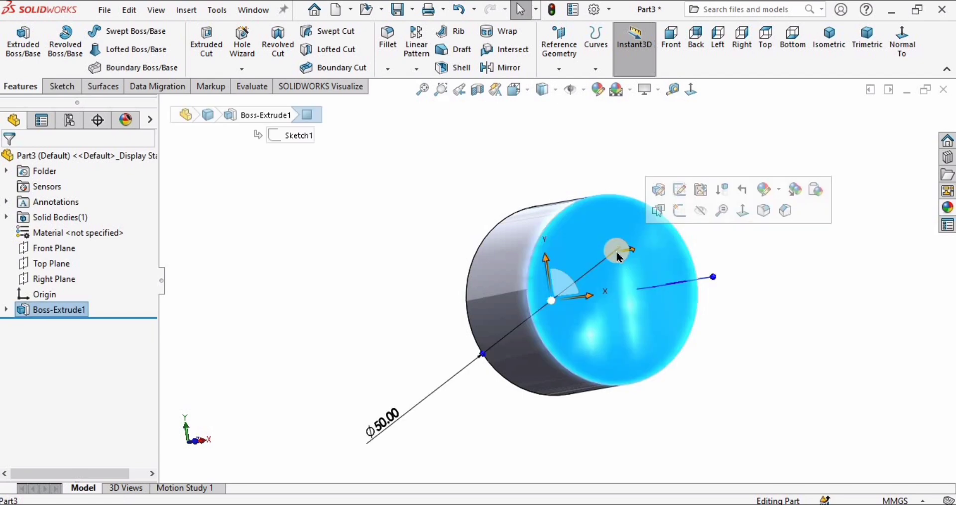
left_click(678, 213)
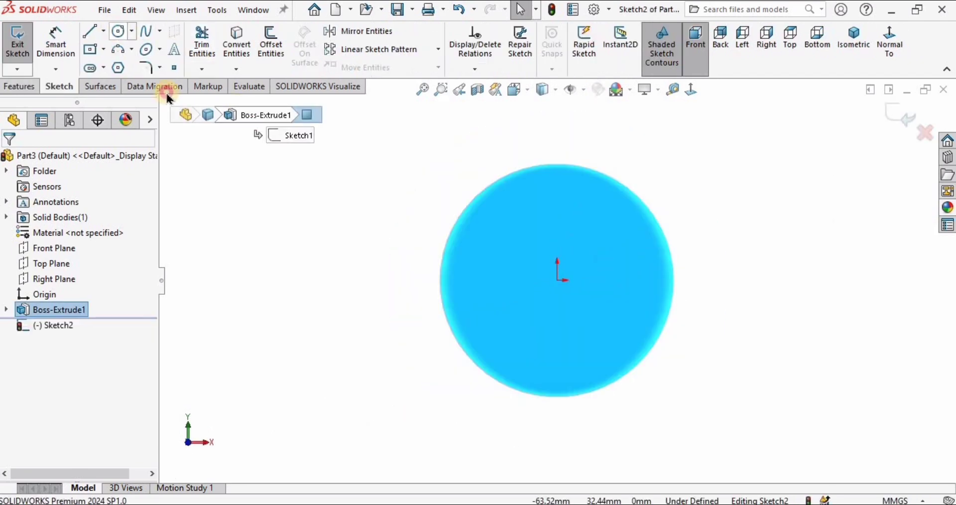
left_click(118, 32)
scroll(503, 245, "up", 2)
left_click(557, 280)
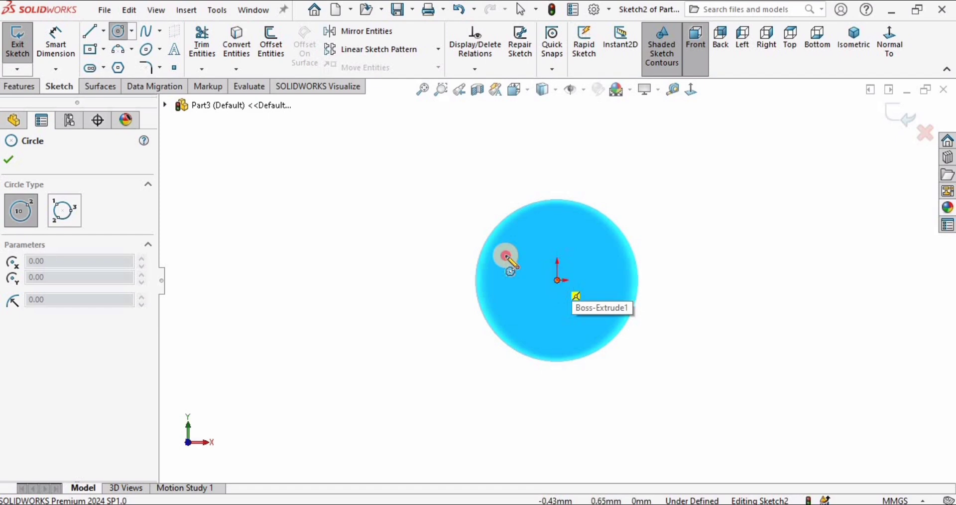
left_click(373, 198)
key("f")
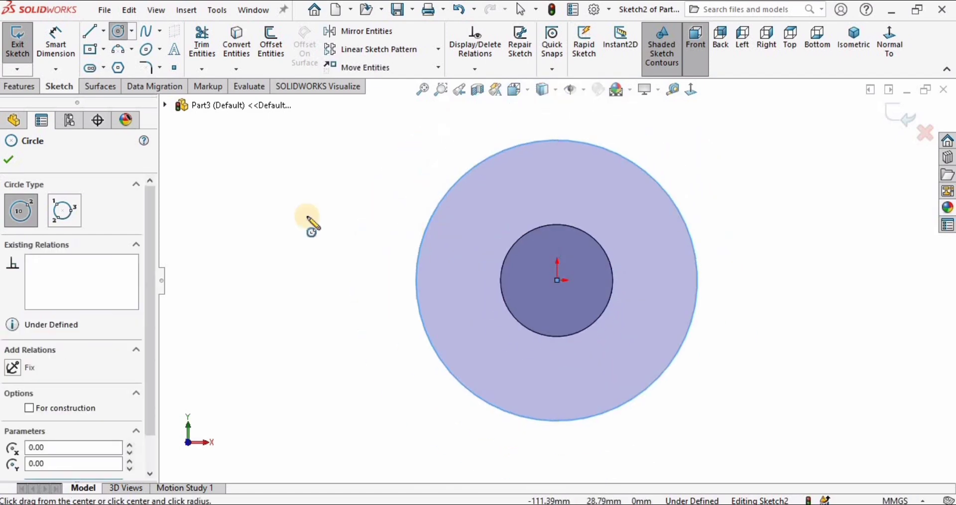
Step: Dimension the large circle to a diameter of 300 mm and place the dimension outside the circle
left_click(56, 40)
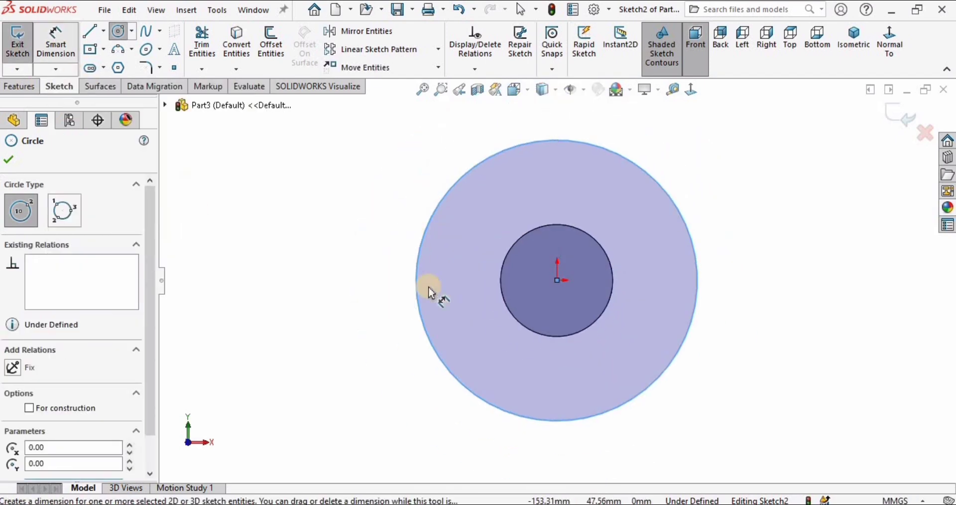
left_click(421, 317)
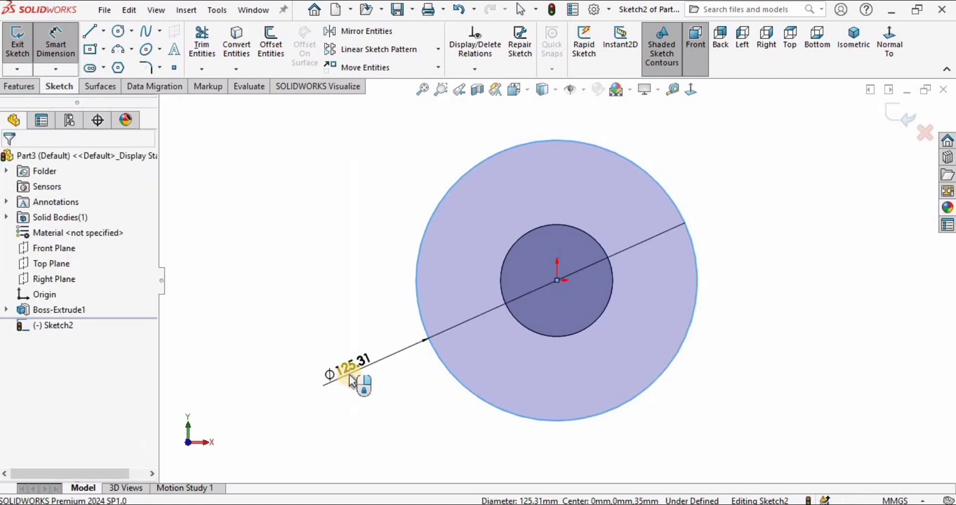
left_click(352, 381)
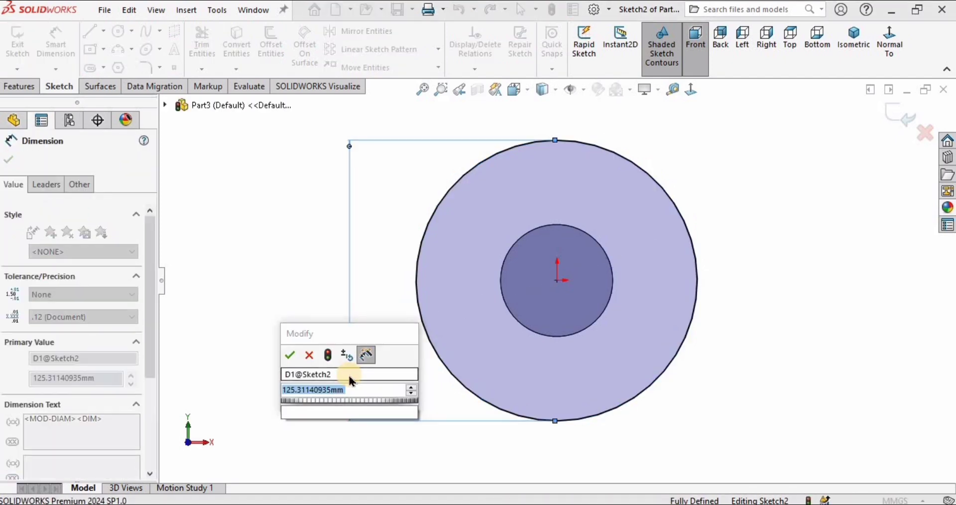
type("300")
key("Return")
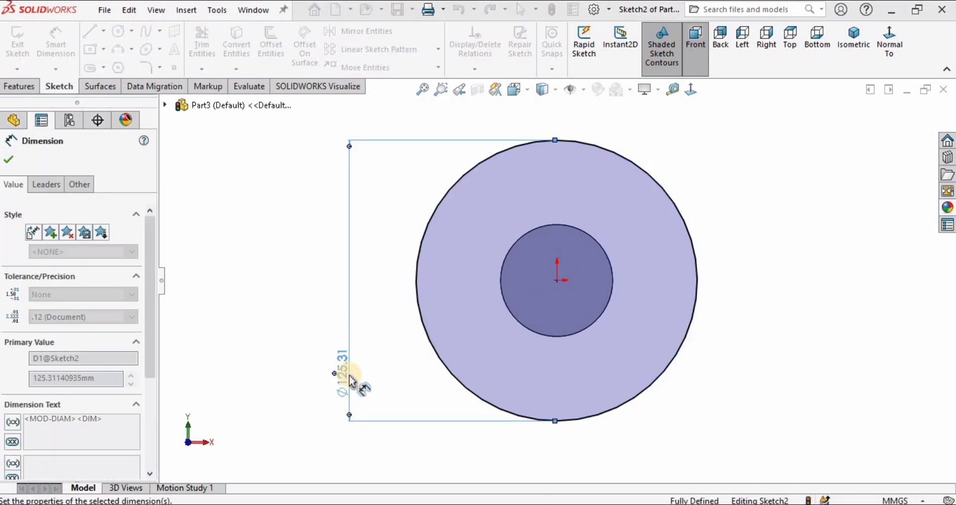
key("f")
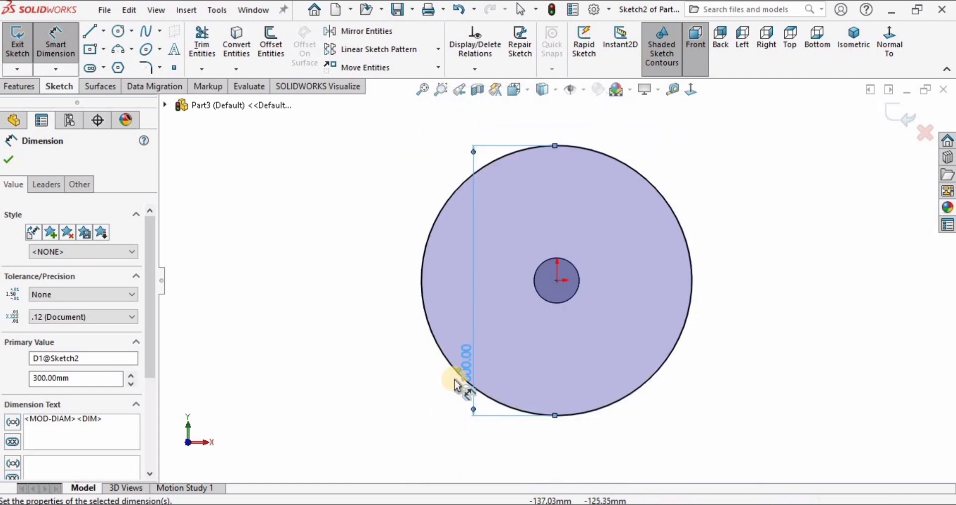
left_click_drag(431, 334, 384, 276)
left_click(305, 252)
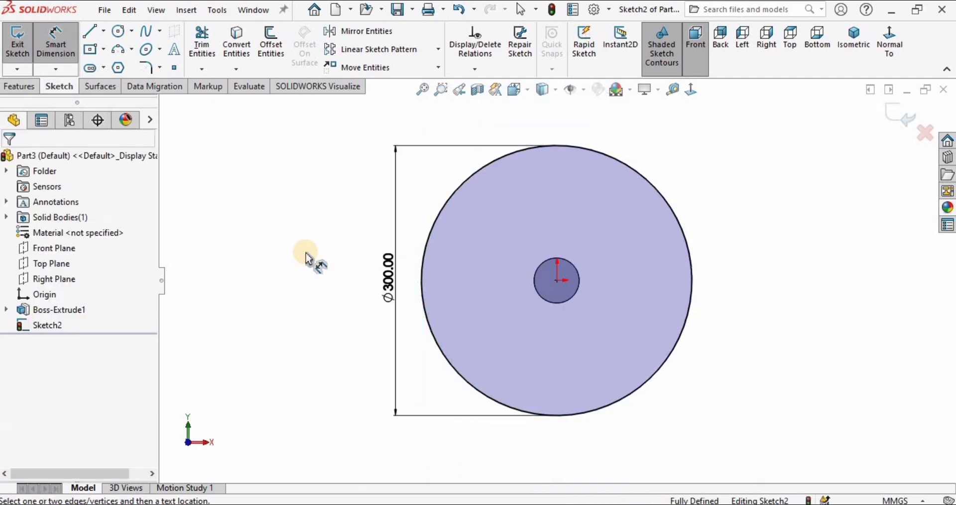
Step: Begin a blind boss extrusion of the 300 mm circle with a depth of 25 mm
left_click(18, 87)
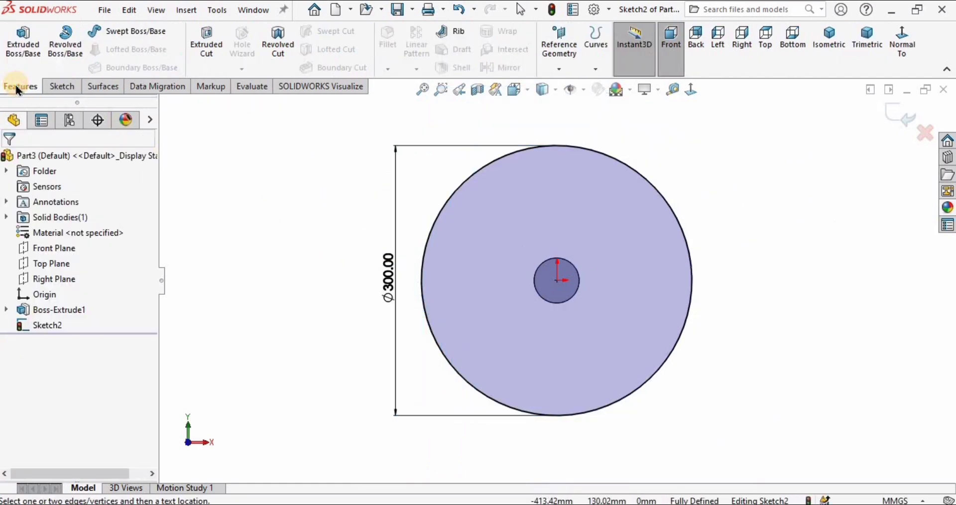
left_click(17, 46)
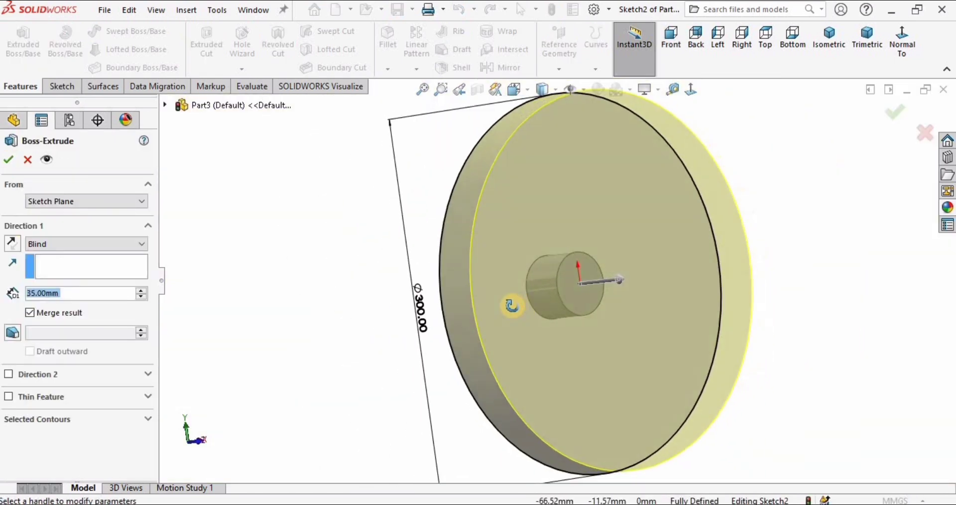
left_click(59, 298)
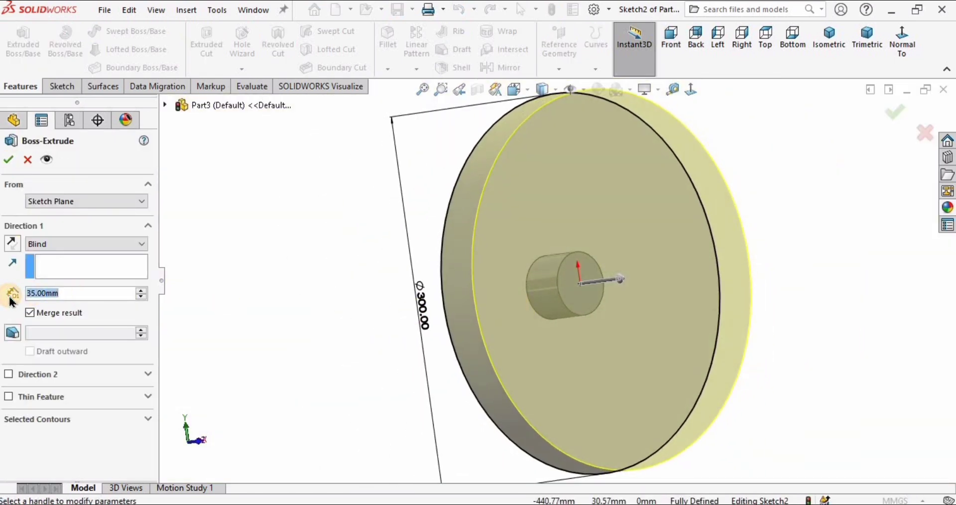
type("25")
key("Return")
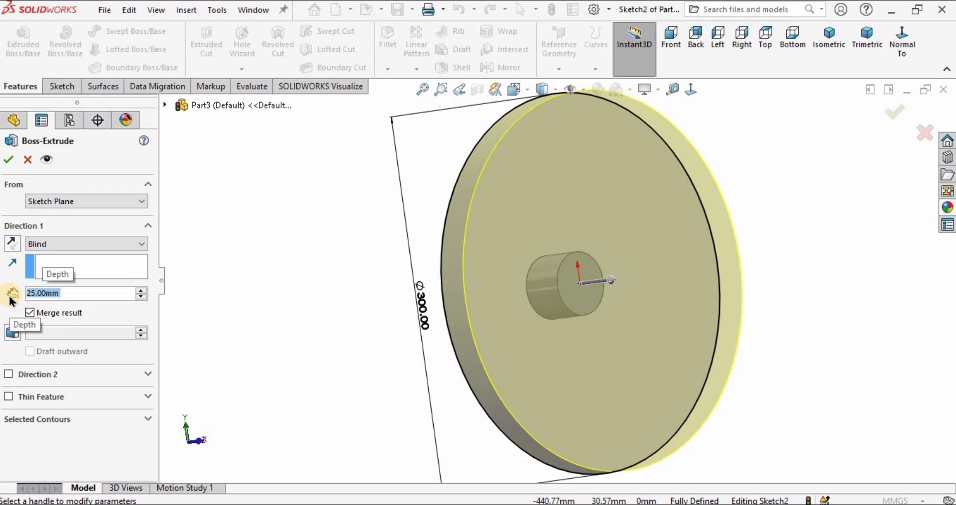
Step: Try a greater depth of 45 mm for the 300 mm disc extrusion
middle_click_drag(633, 250, 617, 253)
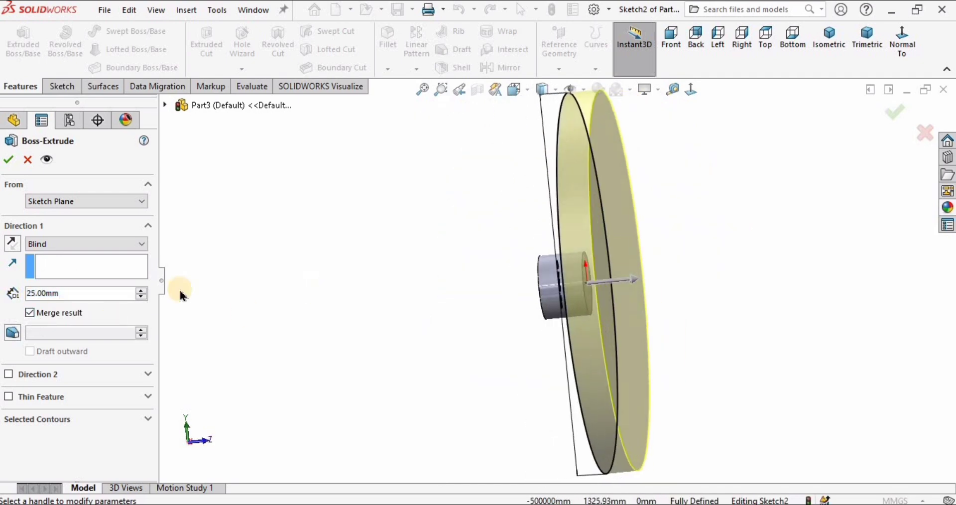
left_click(143, 291)
left_click(142, 291)
left_click(142, 291)
left_click(141, 297)
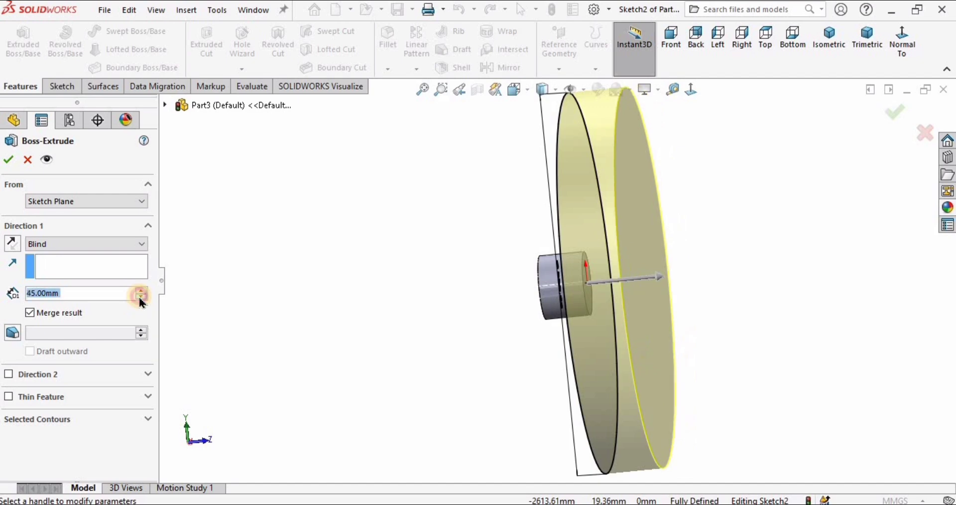
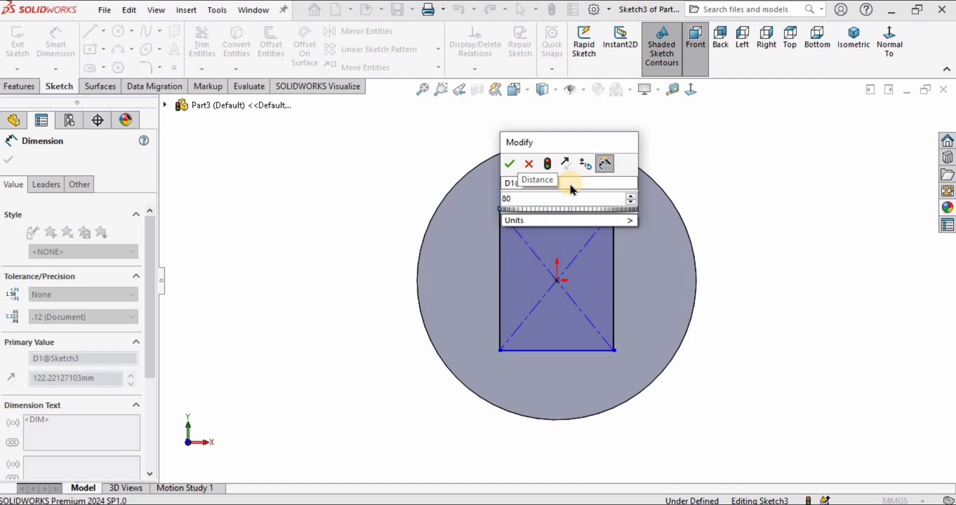
Step: Dimension the centred rectangle on the disc face to 80 mm wide and 100 mm high
key("Return")
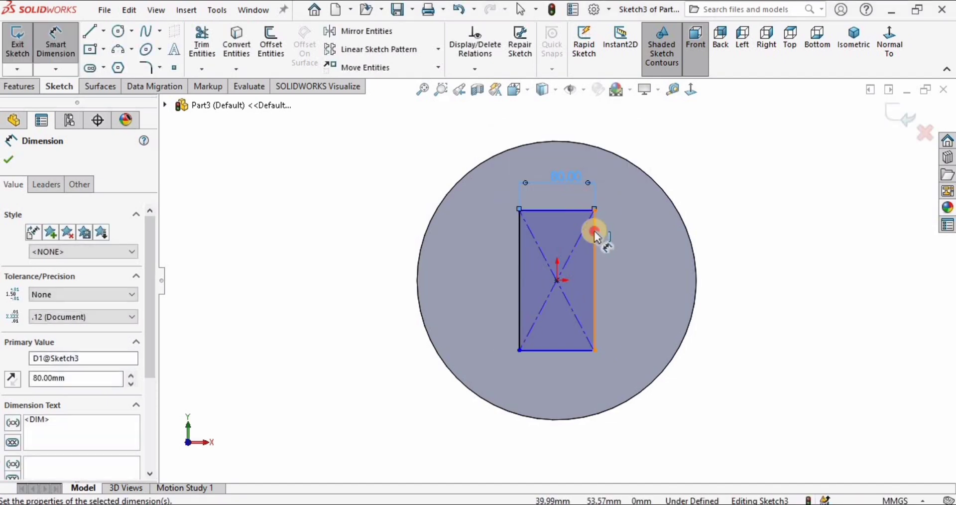
left_click(595, 239)
left_click(756, 256)
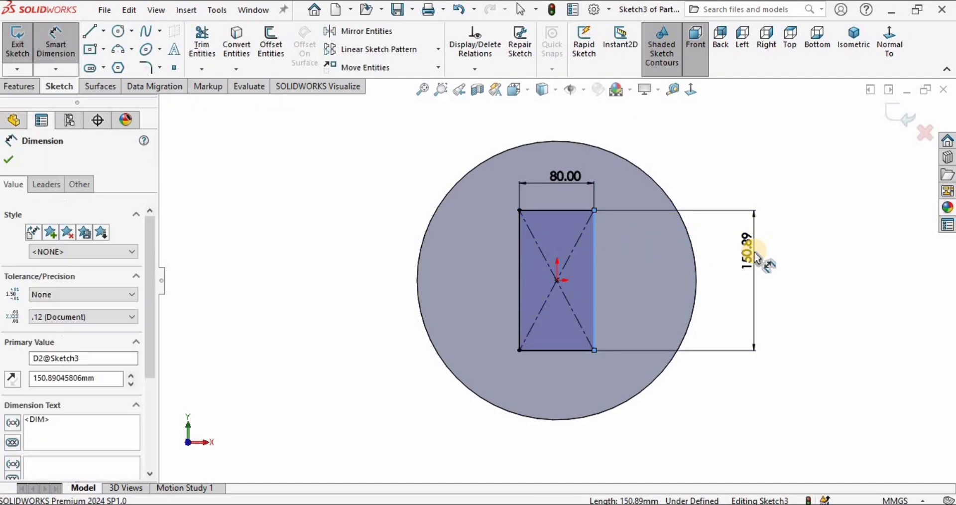
type("100")
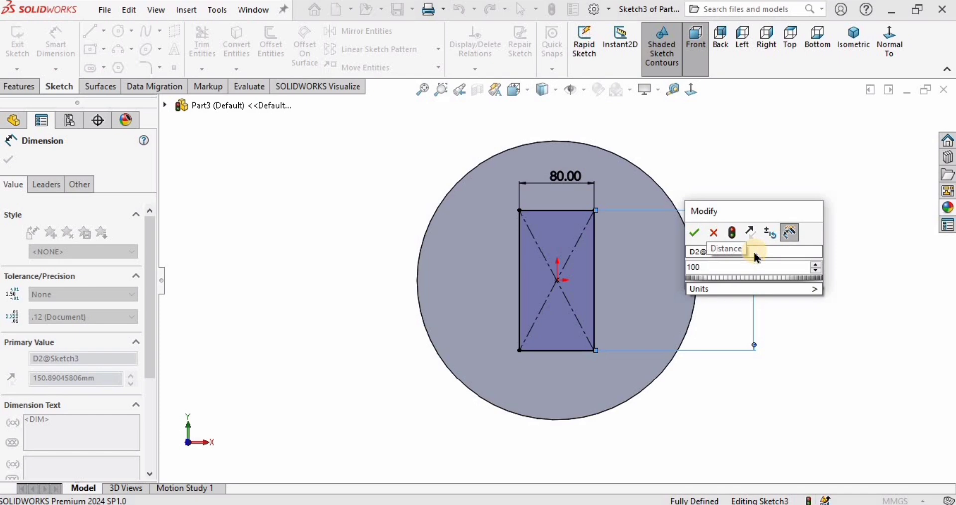
key("Return")
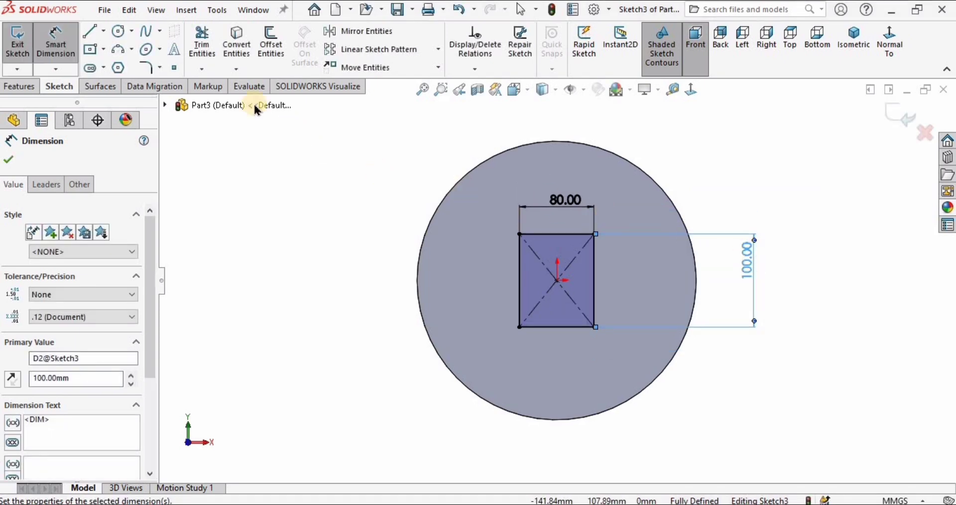
Step: Sketch a second centre rectangle about 32 by 87 mm inside the first one, centred on the origin
left_click(105, 49)
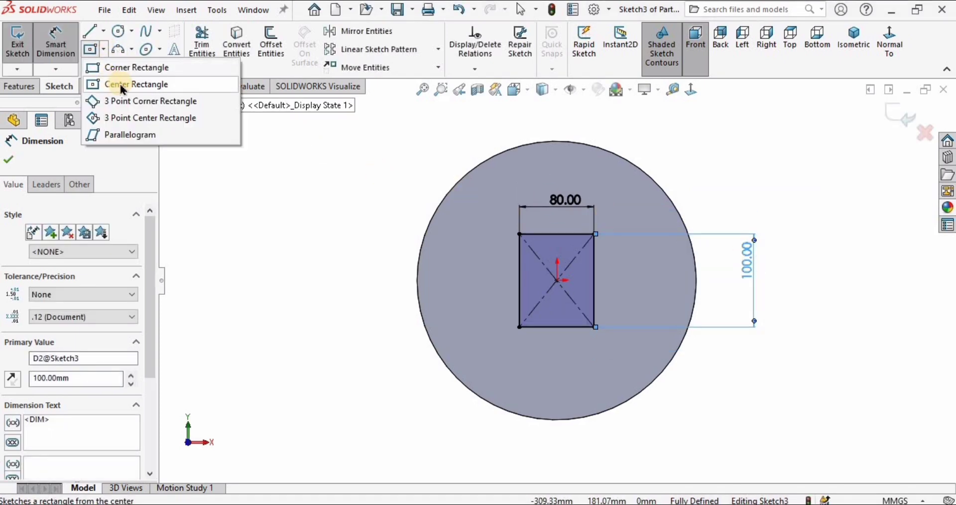
left_click(137, 84)
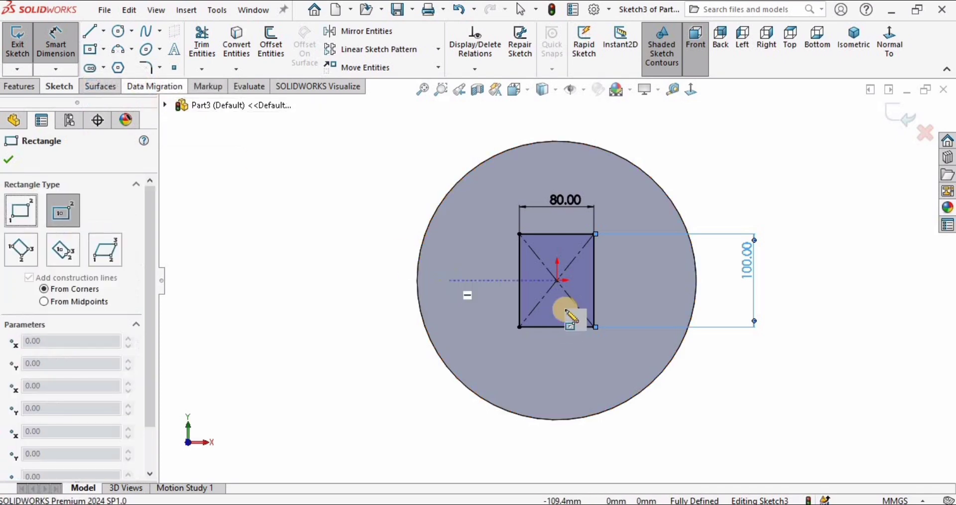
scroll(551, 302, "down", 2)
left_click(561, 271)
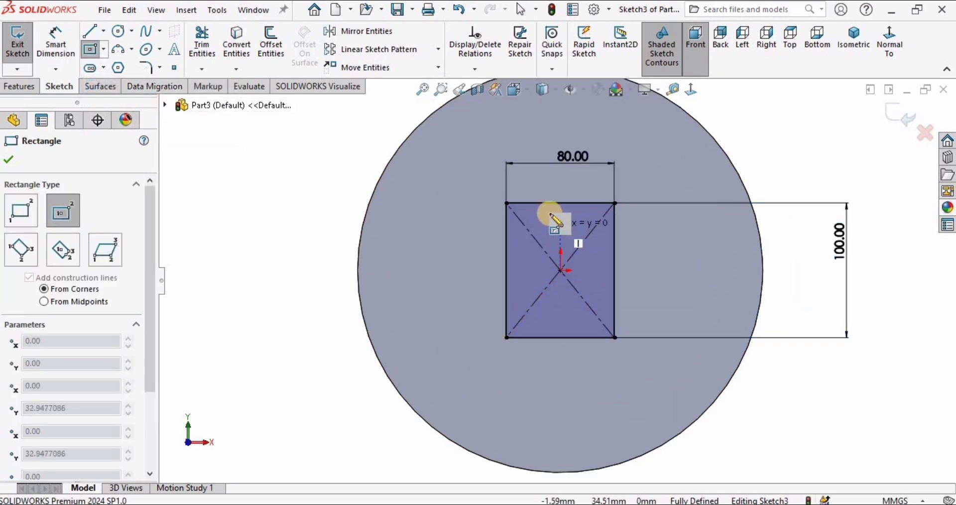
left_click(539, 212)
key("Escape")
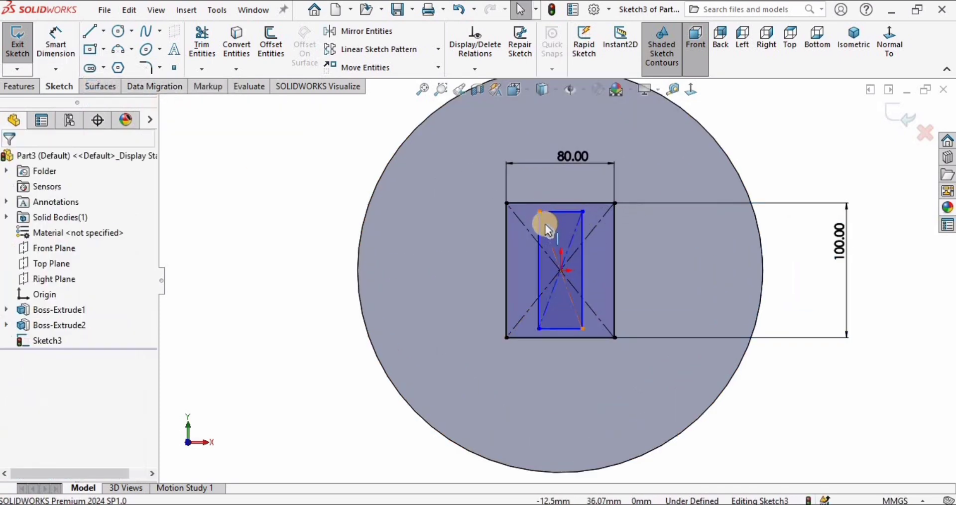
Step: Dimension the inner rectangle's height between its two horizontal edges to 80 mm, placing the dimension outside the disc
scroll(585, 241, "down", 8)
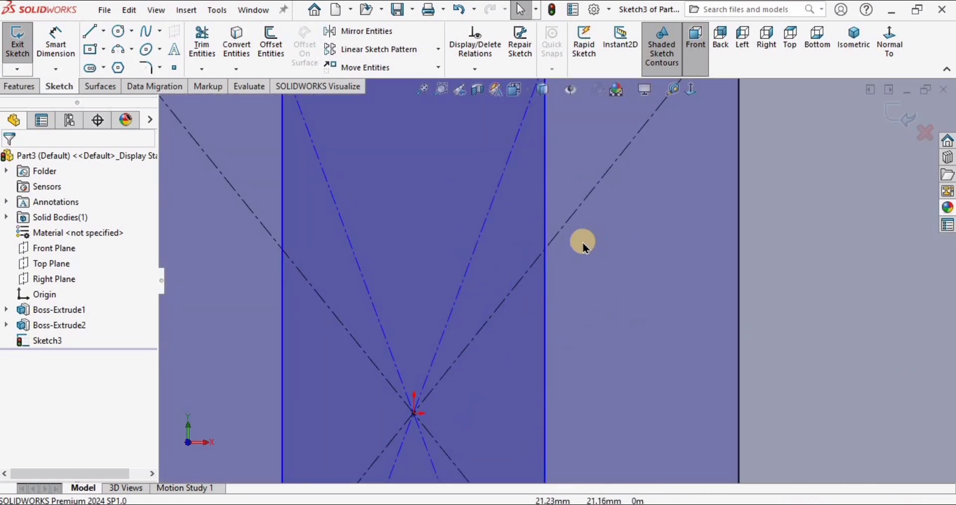
scroll(542, 259, "up", 5)
scroll(542, 258, "up", 3)
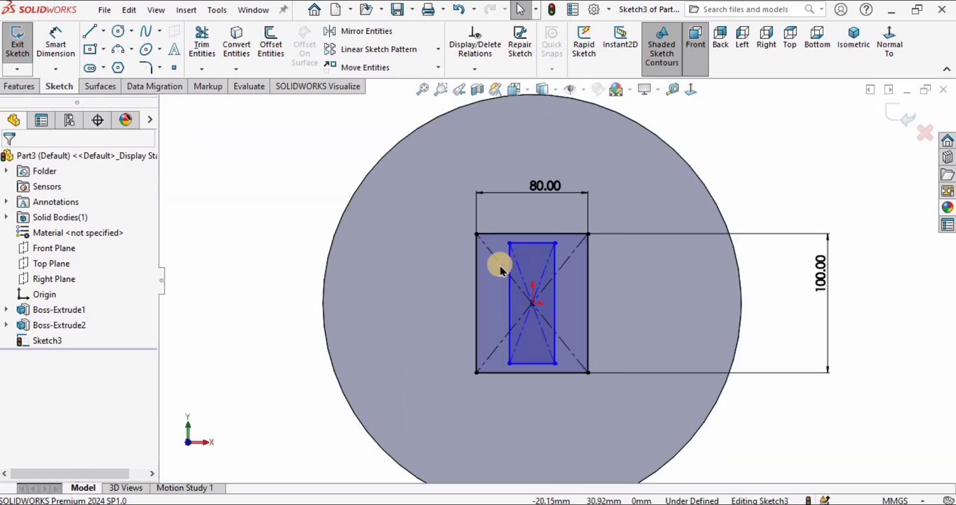
left_click(63, 55)
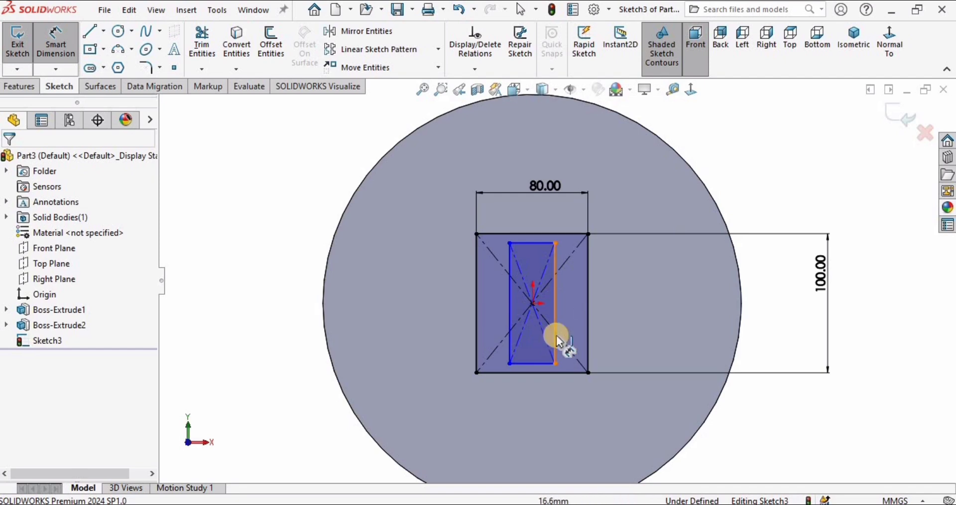
scroll(553, 323, "down", 2)
left_click(532, 176)
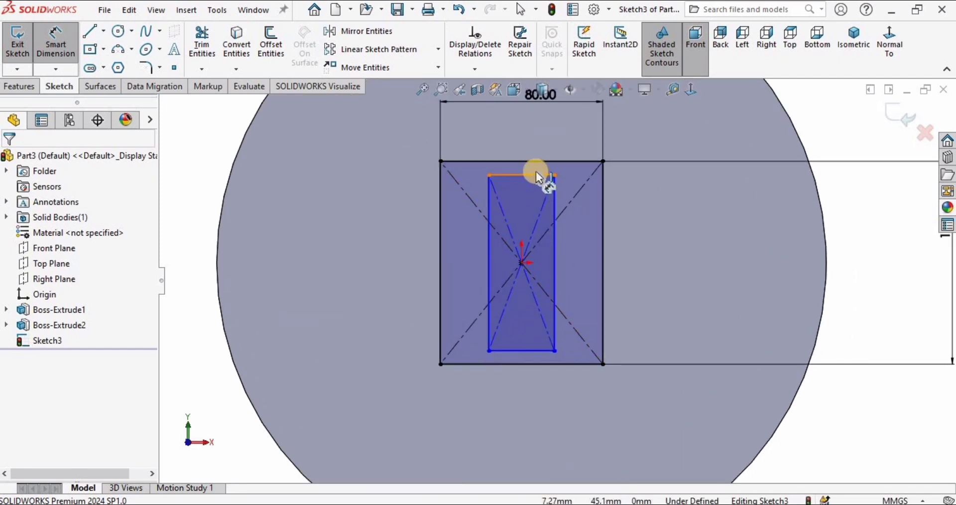
left_click(540, 351)
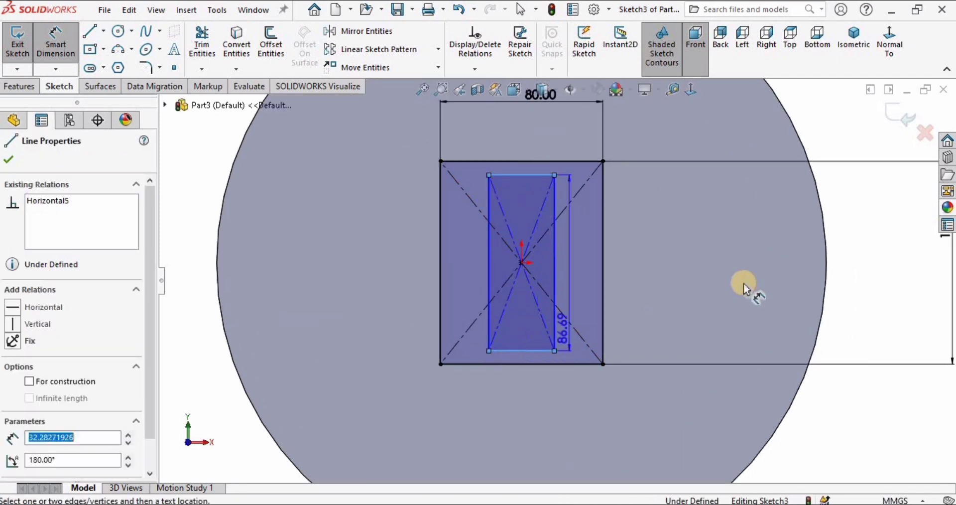
scroll(732, 289, "up", 2)
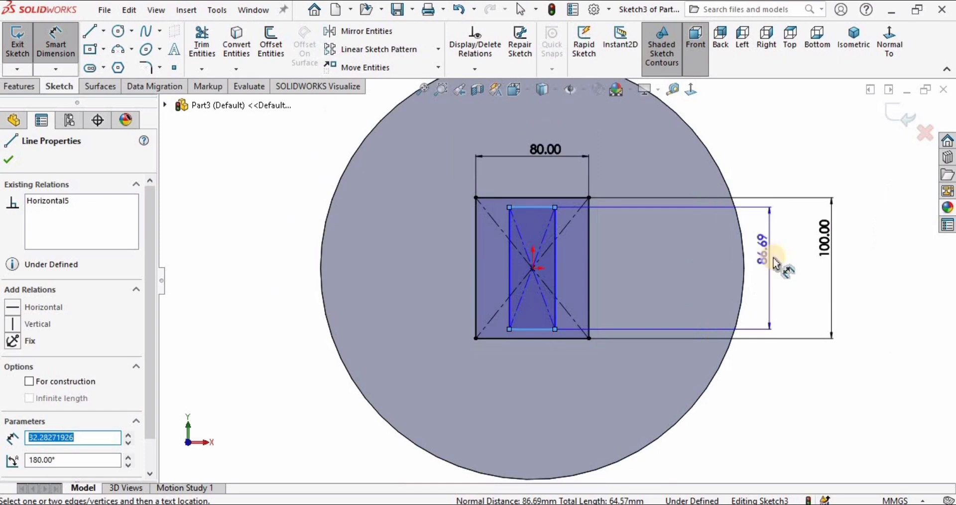
left_click(772, 265)
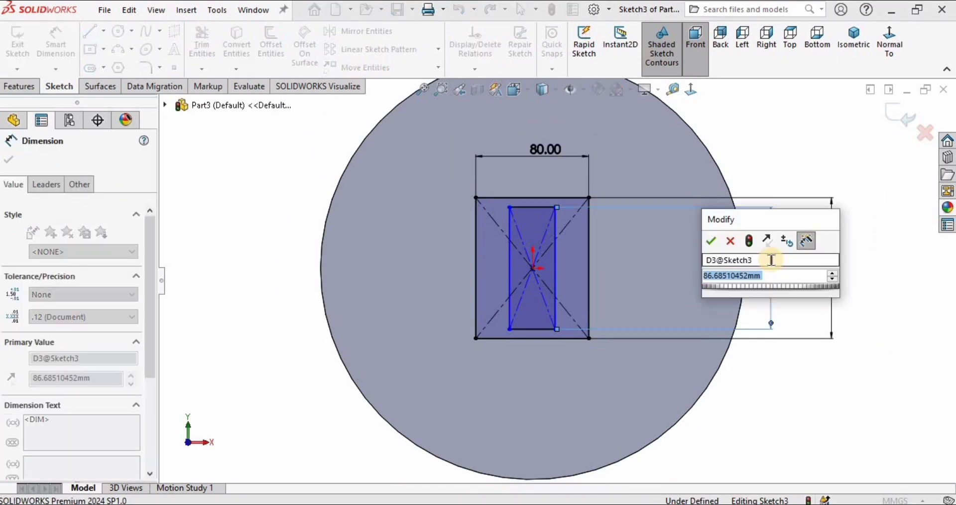
type("80")
key("Return")
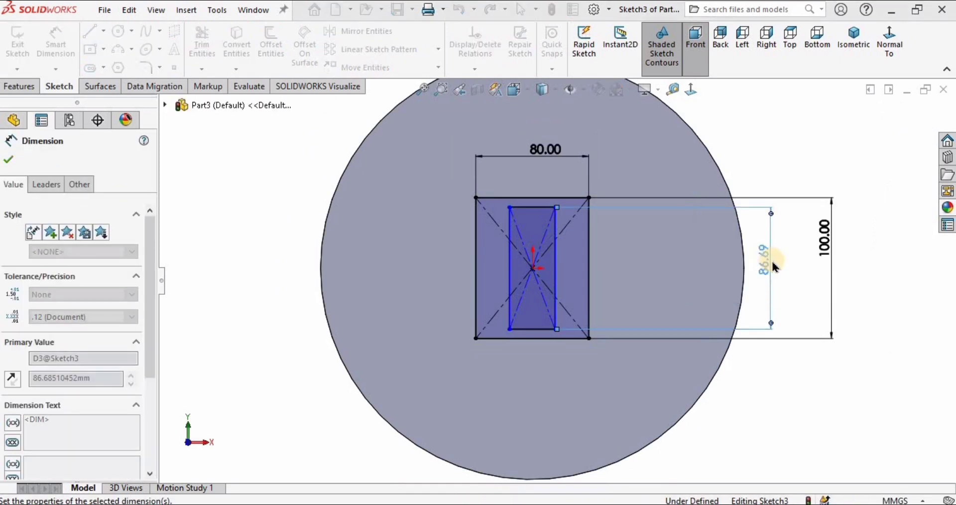
key("Escape")
key("Escape")
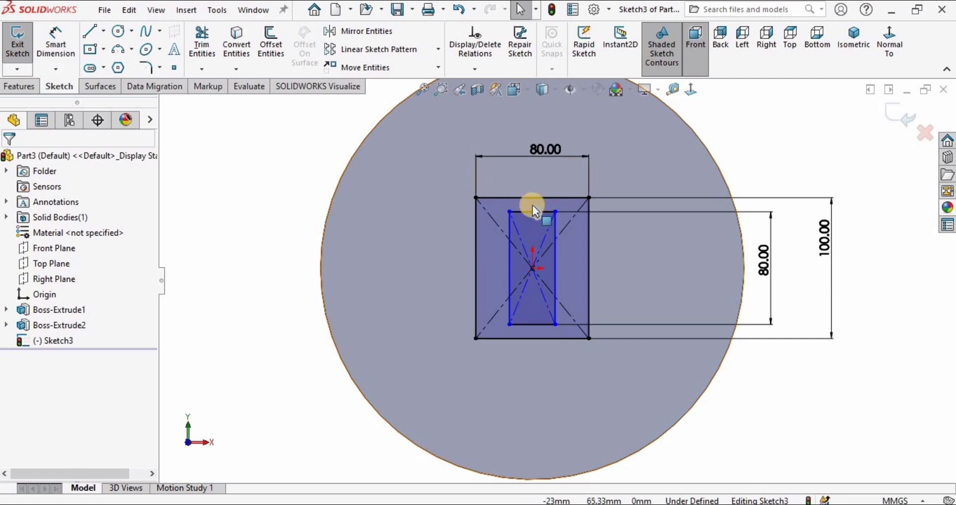
Step: Make the upper edges of the inner and outer rectangles equal in length
scroll(533, 205, "down", 5)
left_click(562, 305)
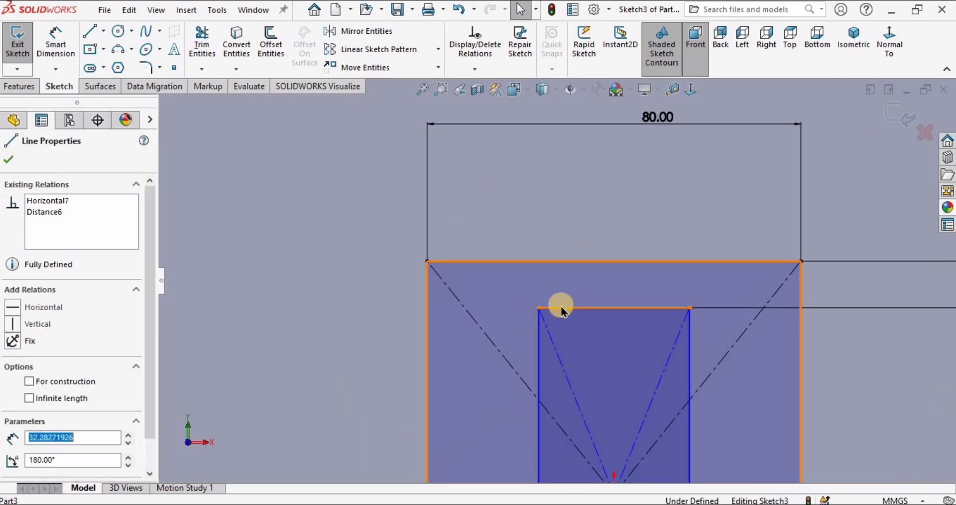
left_click(535, 260, "ctrl")
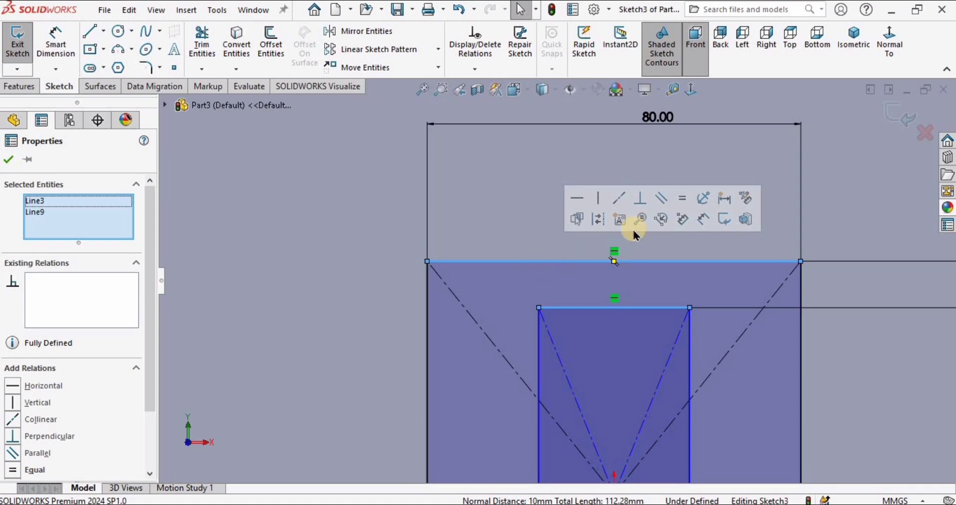
left_click(683, 199)
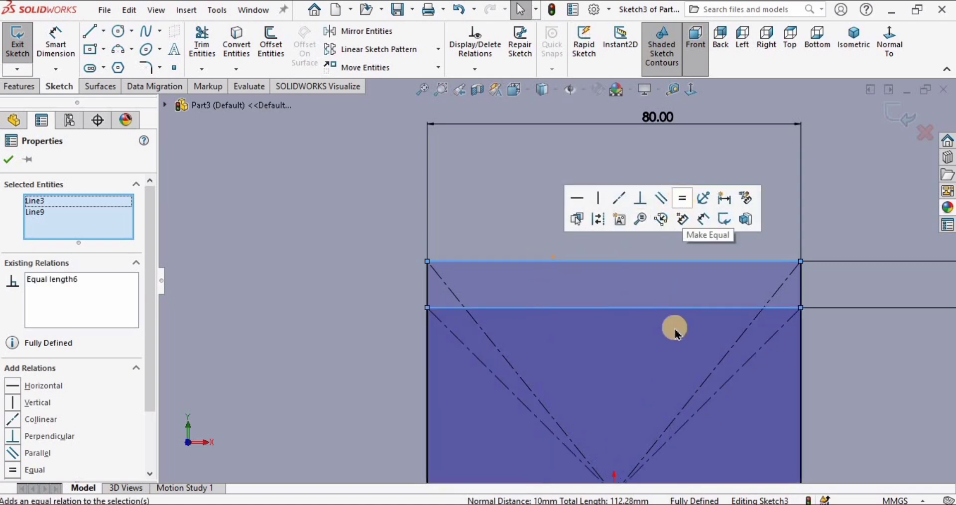
scroll(695, 299, "up", 5)
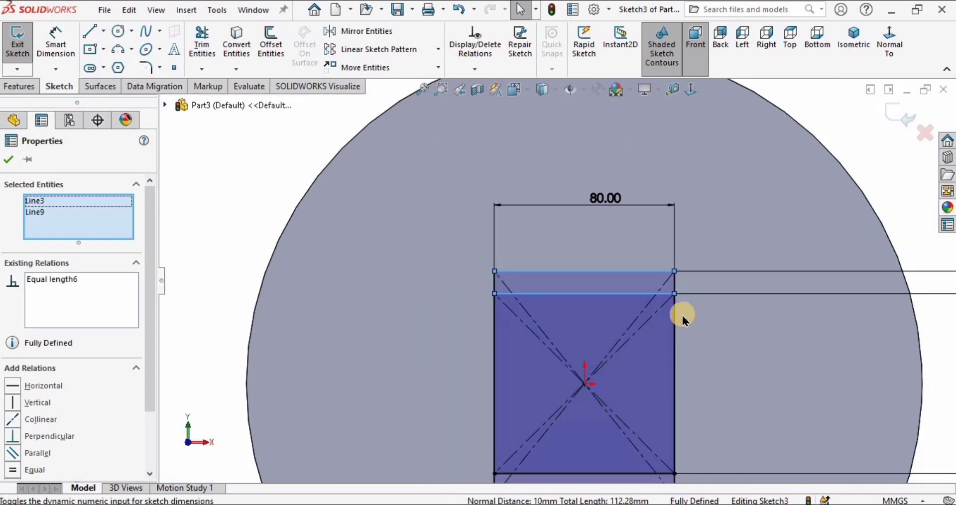
left_click(252, 208)
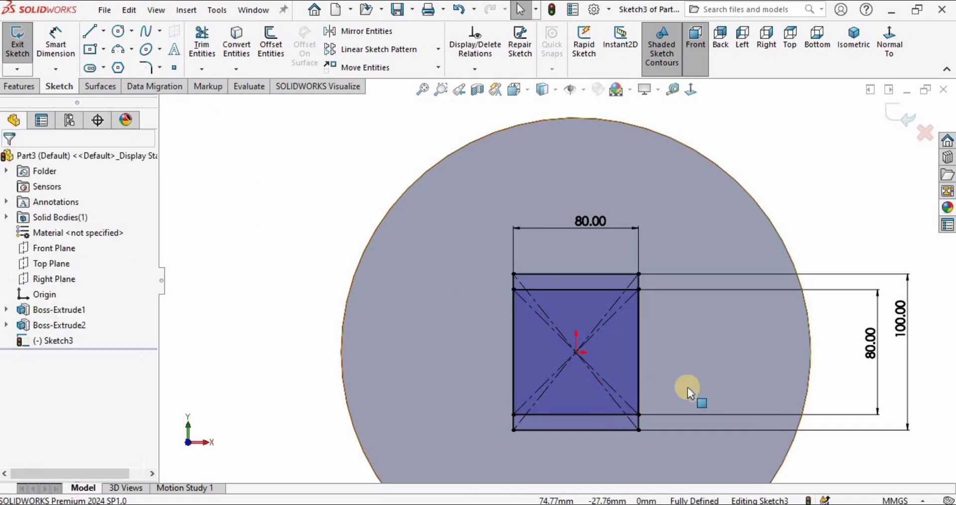
Step: Begin a blind boss extrusion of the two narrow strips above and below the inner rectangle as selected contours
scroll(680, 382, "up", 3)
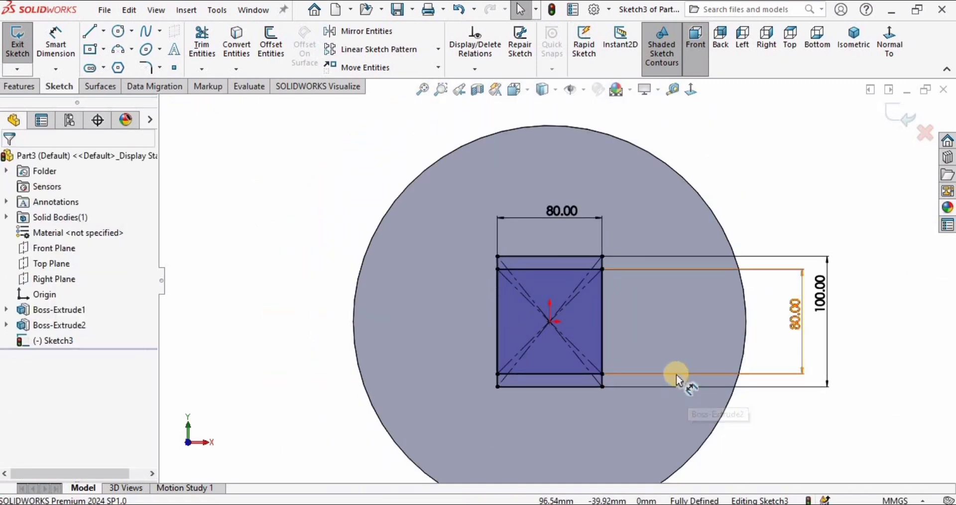
scroll(676, 375, "down", 1)
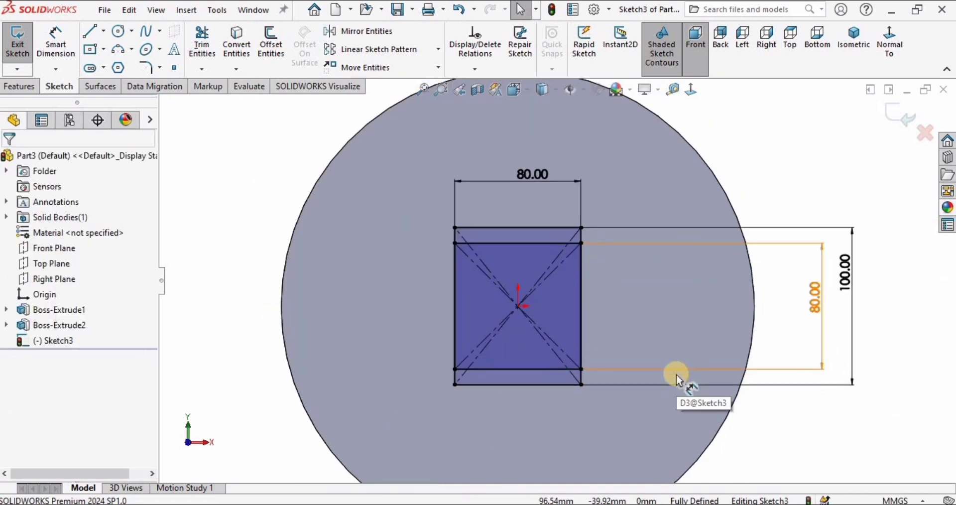
scroll(677, 374, "up", 1)
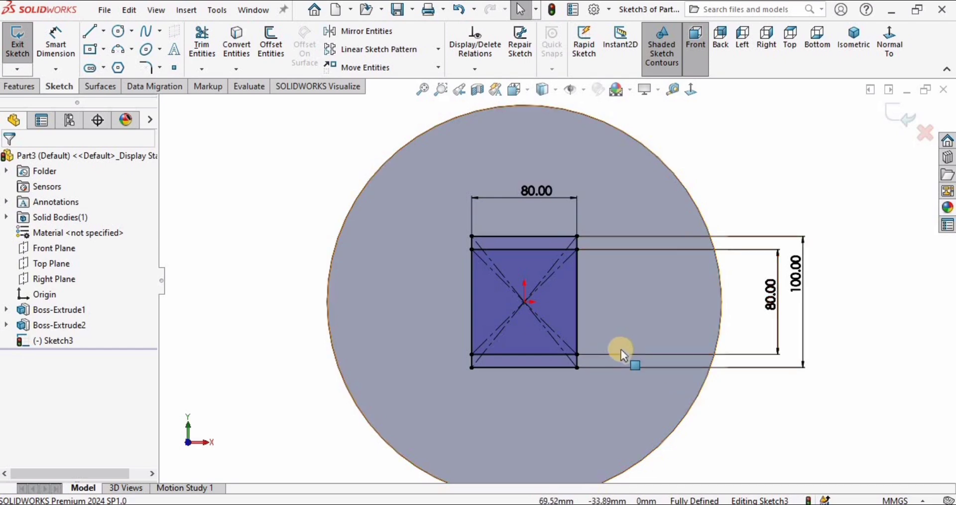
mouse_move(619, 348)
middle_mouse_down()
mouse_move(674, 342)
mouse_move(632, 344)
middle_mouse_up()
left_click(218, 205)
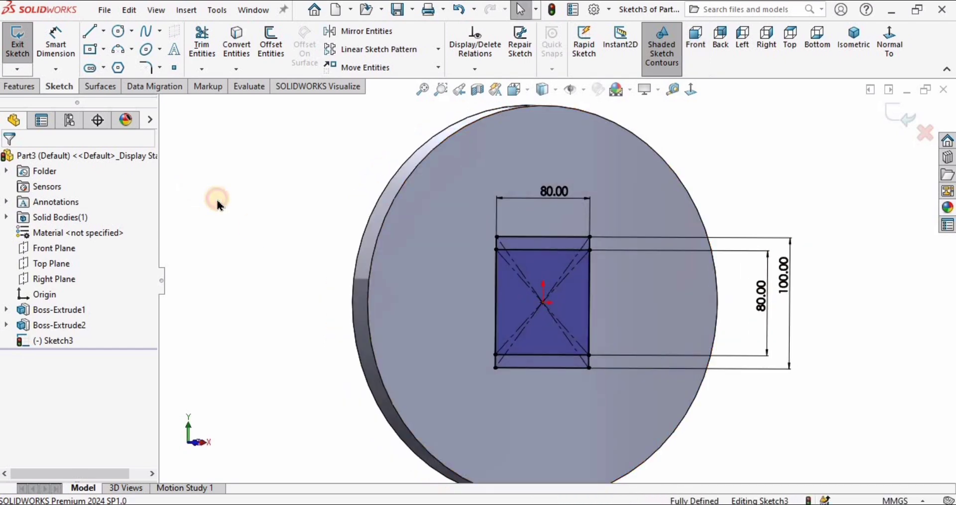
left_click(18, 87)
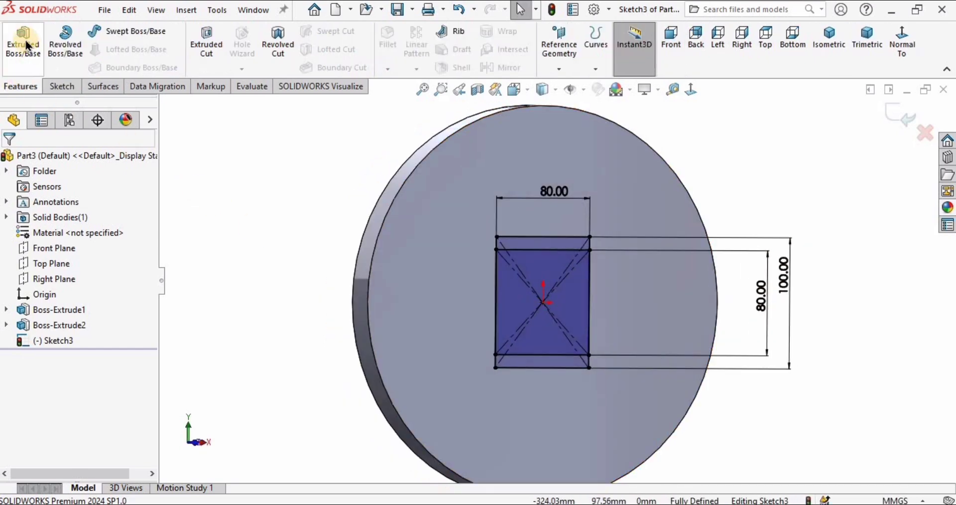
left_click(25, 44)
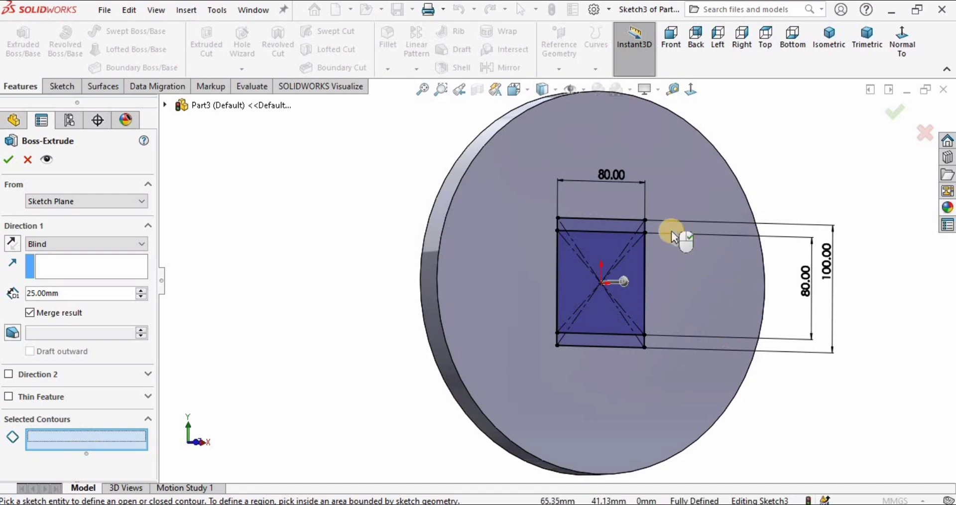
middle_click_drag(672, 232, 621, 233)
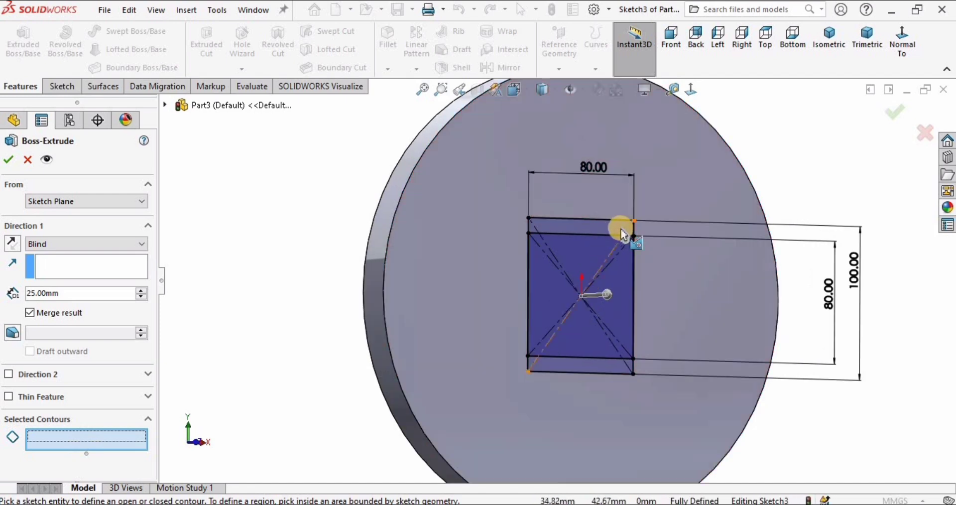
left_click(595, 228)
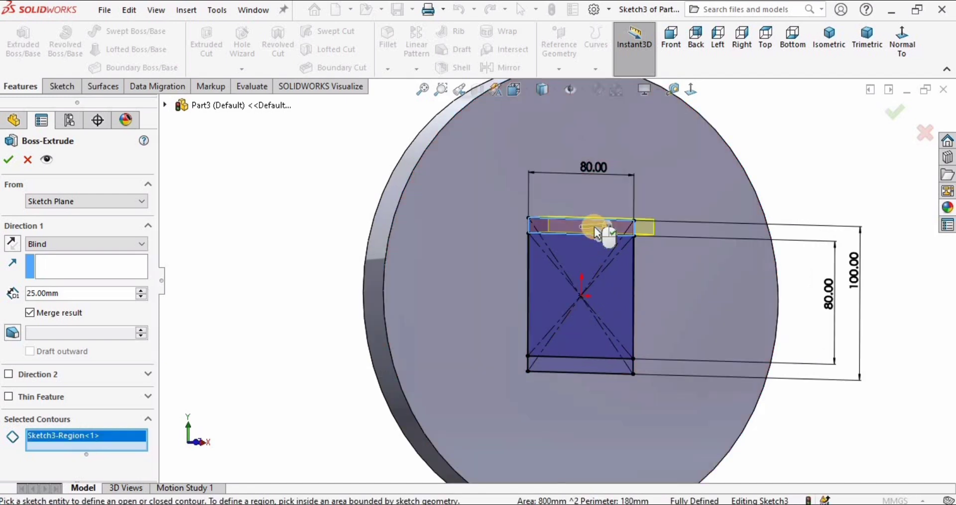
left_click(590, 363)
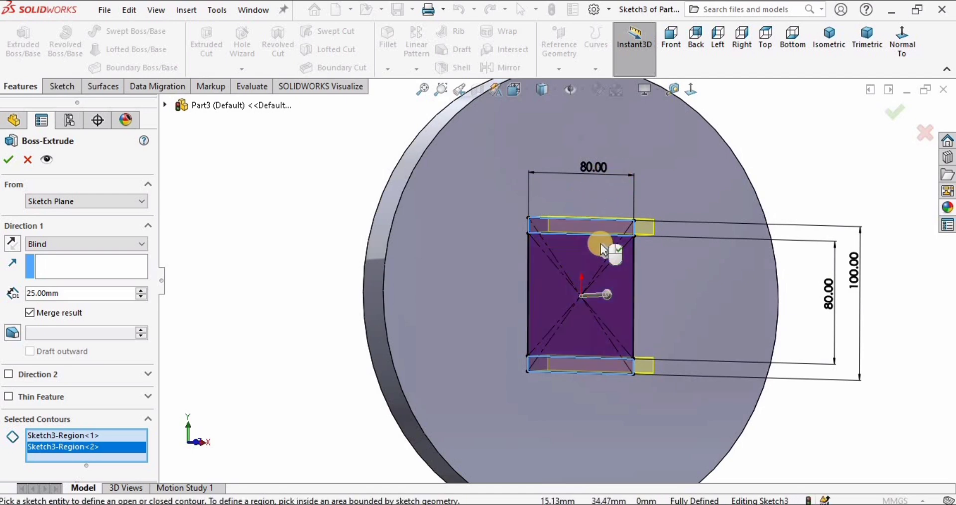
Step: Try adding the central region between the strips to the extrusion contours, and remove it again
scroll(600, 254, "down", 2)
scroll(599, 253, "down", 1)
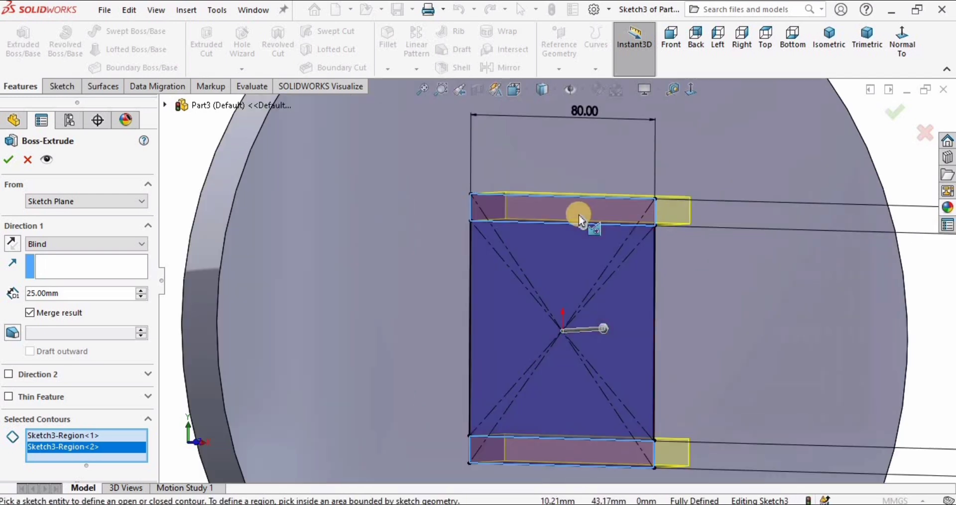
scroll(547, 276, "up", 2)
left_click(588, 272)
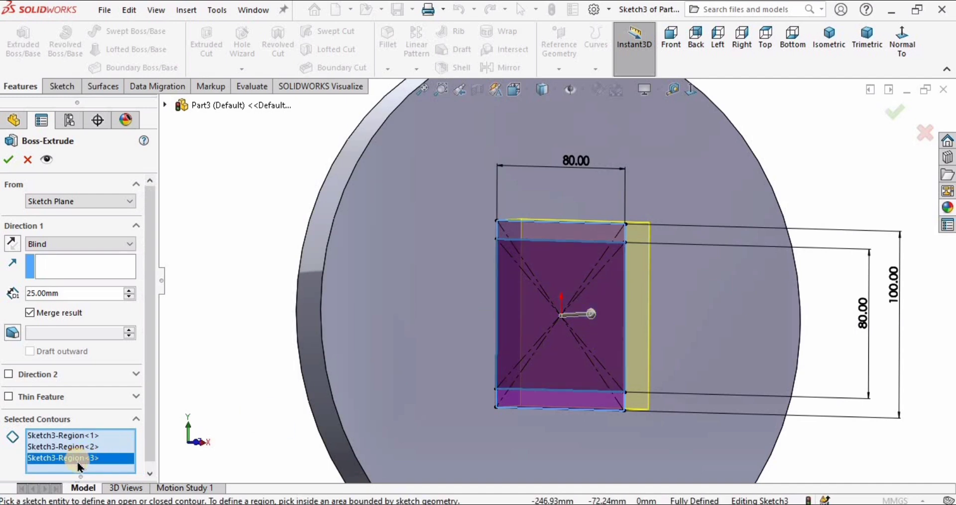
key("Delete")
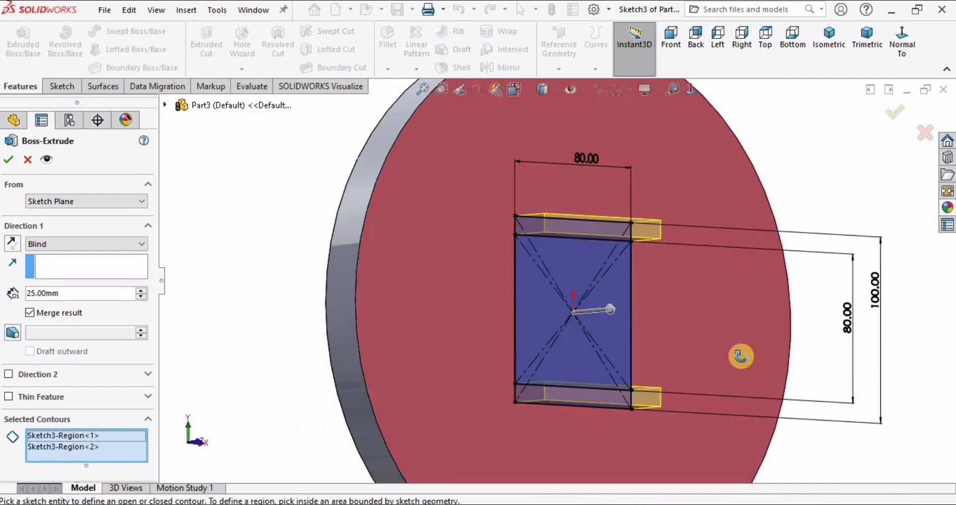
Step: Set the blind extrusion depth of the two strips to 100 mm and finish the boss extrusion
mouse_move(740, 356)
middle_mouse_down()
mouse_move(764, 357)
mouse_move(423, 406)
mouse_move(388, 393)
middle_mouse_up()
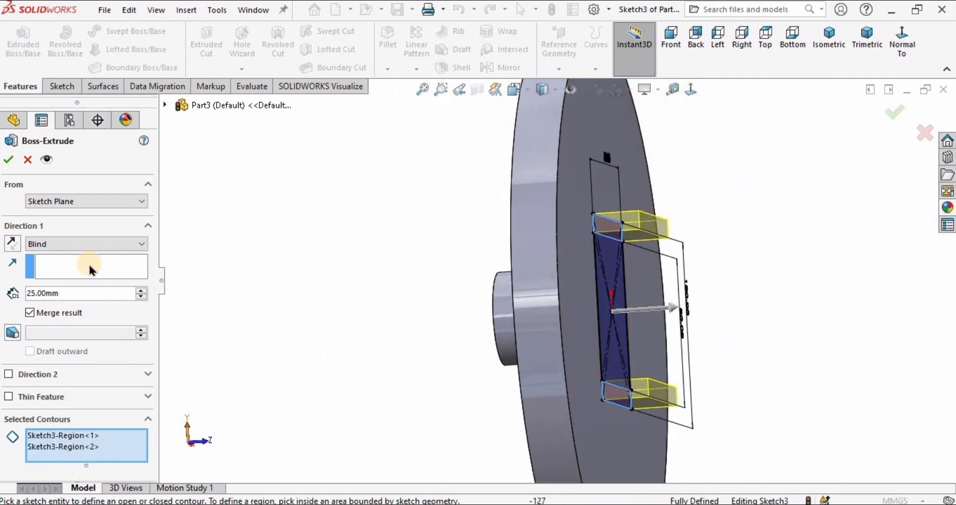
left_click(141, 290)
left_click(141, 290)
left_click(141, 290)
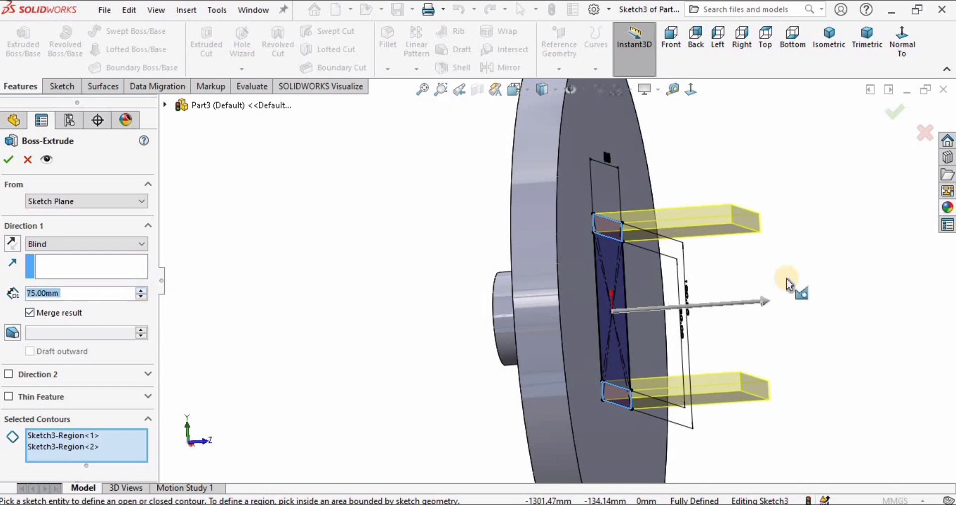
mouse_move(726, 277)
middle_mouse_down()
mouse_move(752, 273)
mouse_move(739, 275)
middle_mouse_up()
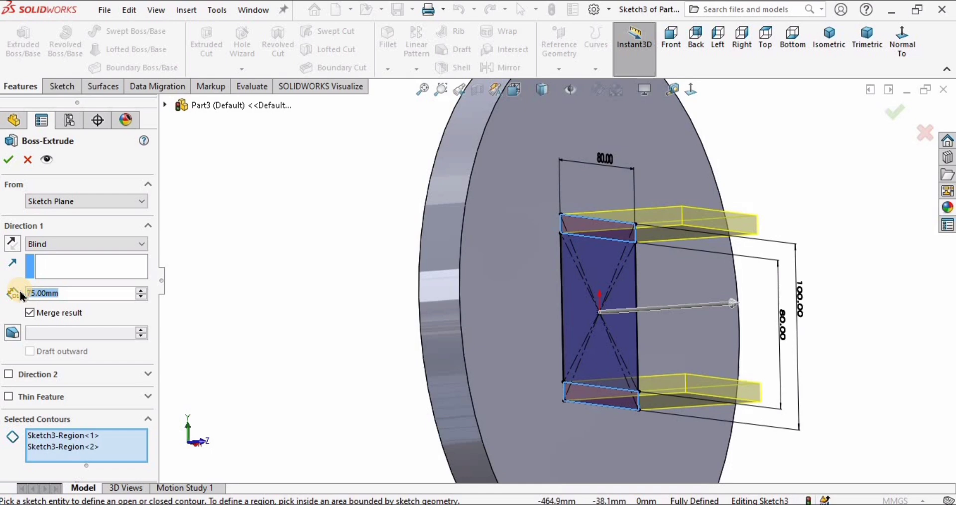
type("100")
key("Return")
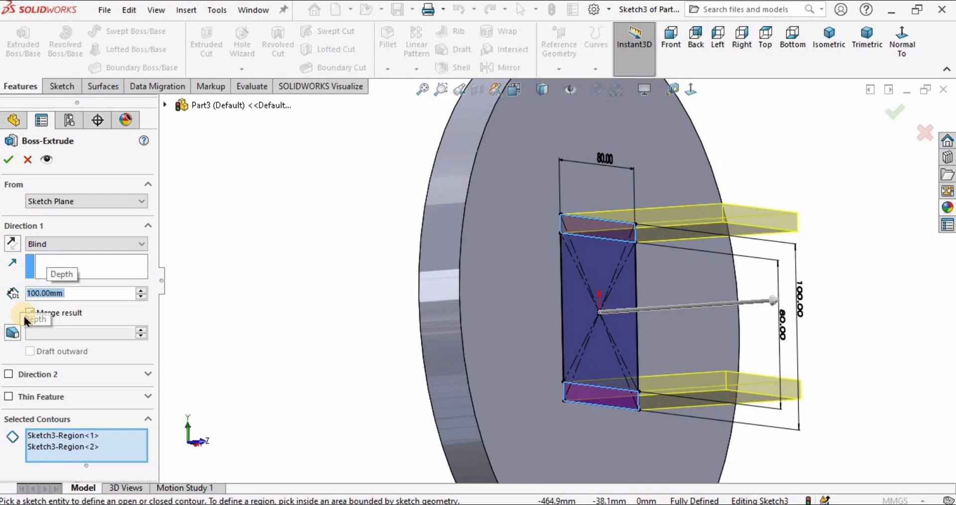
middle_click_drag(679, 299, 662, 279)
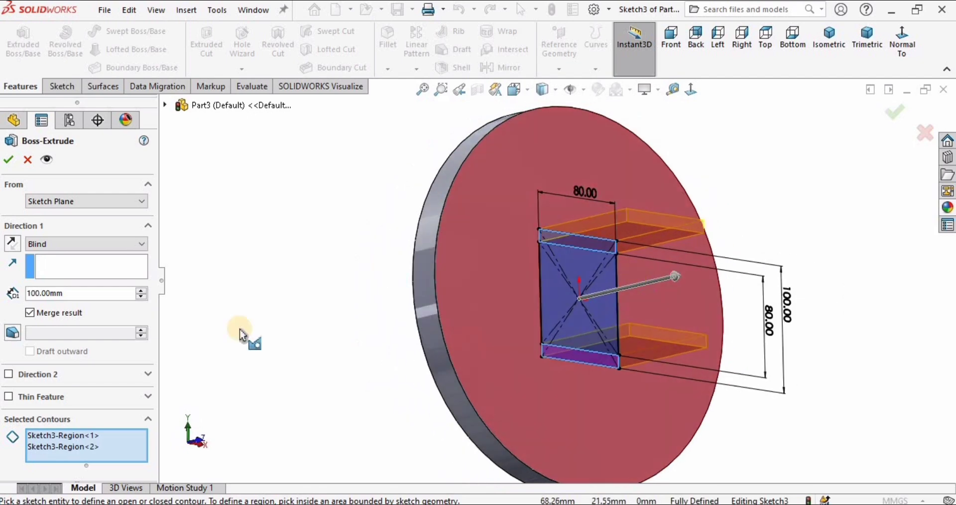
left_click(9, 159)
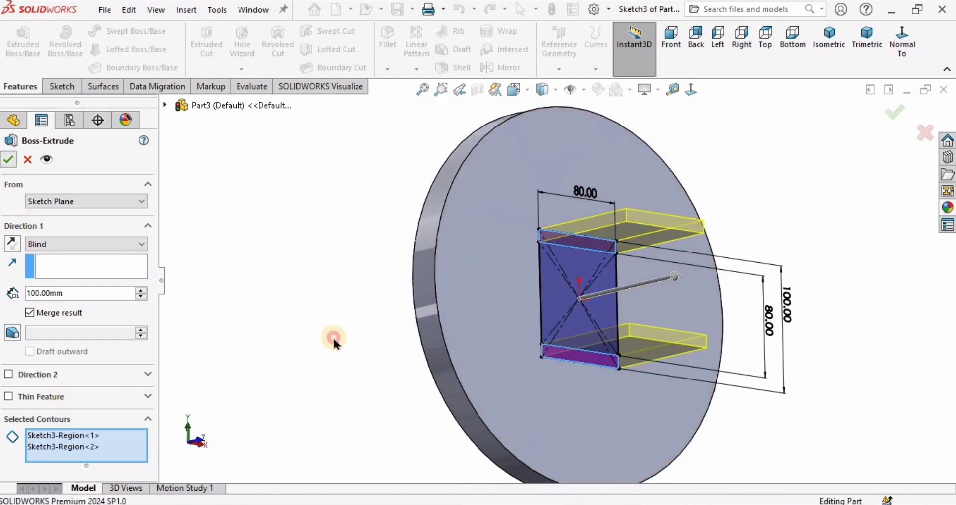
Step: Open a new sketch on the broad outer face of the front lug
middle_click_drag(528, 312, 496, 252)
middle_click_drag(505, 371, 598, 286)
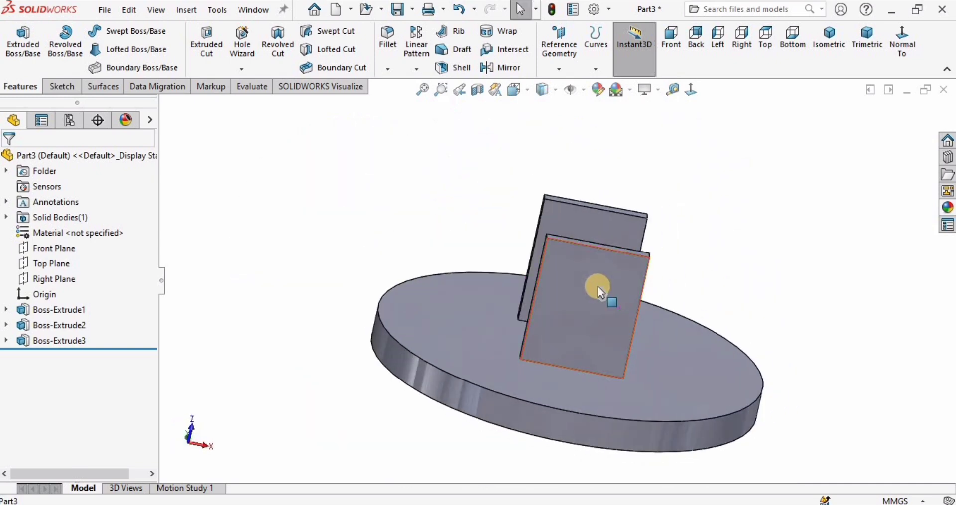
scroll(597, 286, "down", 3)
left_click(561, 259)
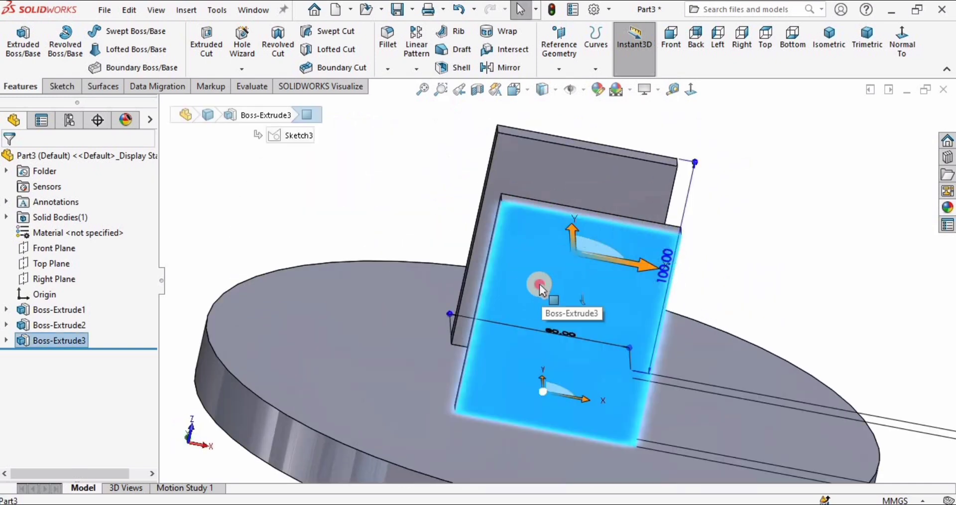
left_click(540, 288)
left_click(606, 243)
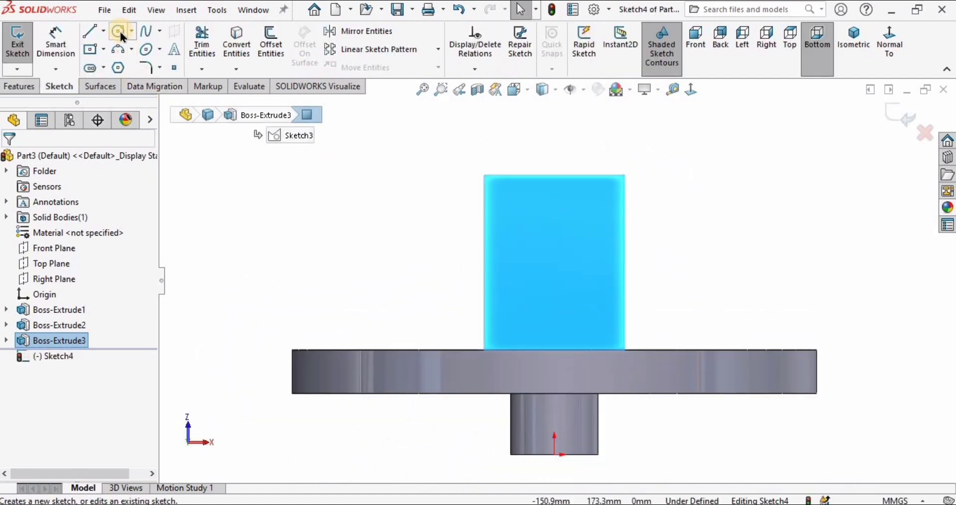
Step: Draw a vertical centerline on the lug face from the midpoint of its upper edge to the midpoint of its lower edge
left_click(120, 33)
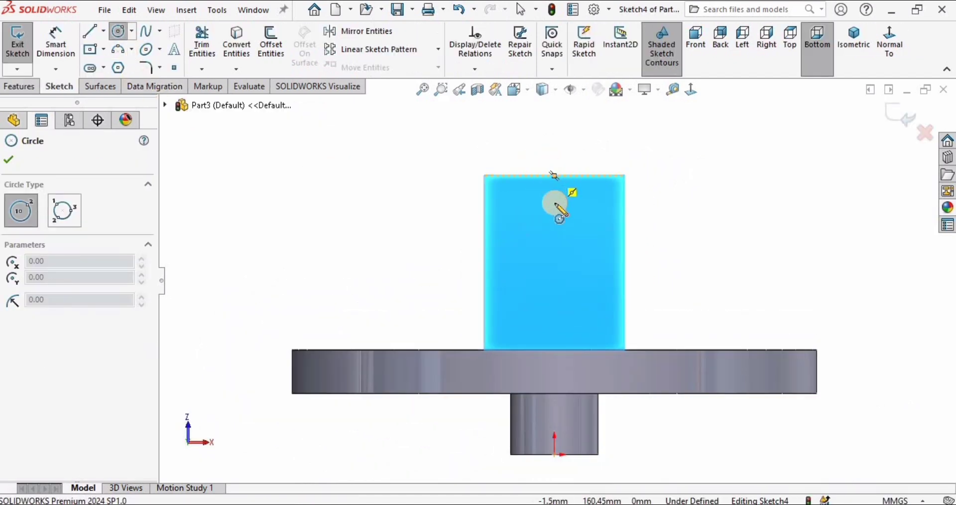
left_click(103, 34)
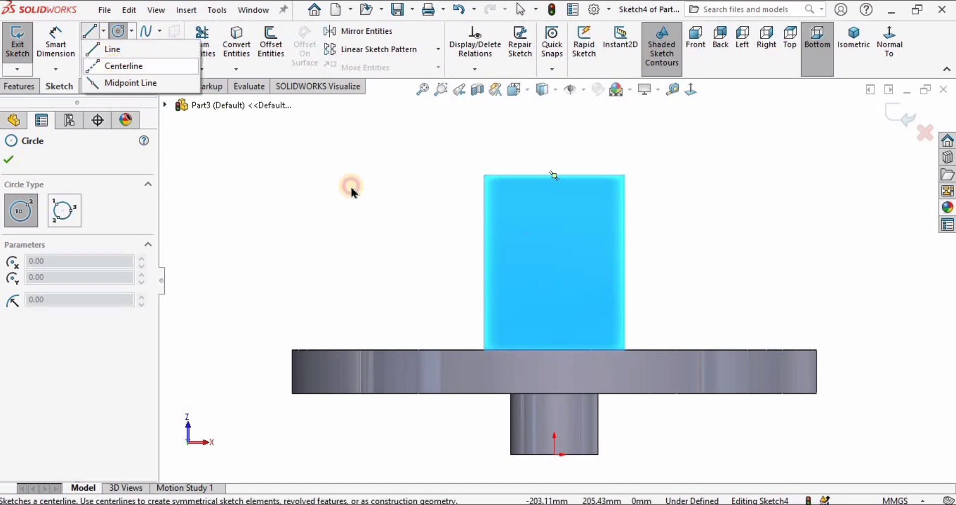
left_click(124, 67)
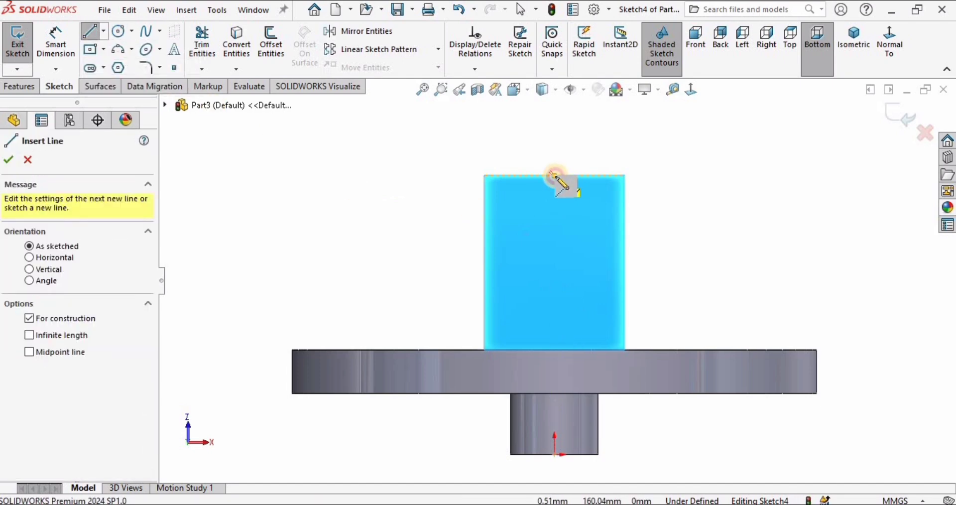
left_click(554, 175)
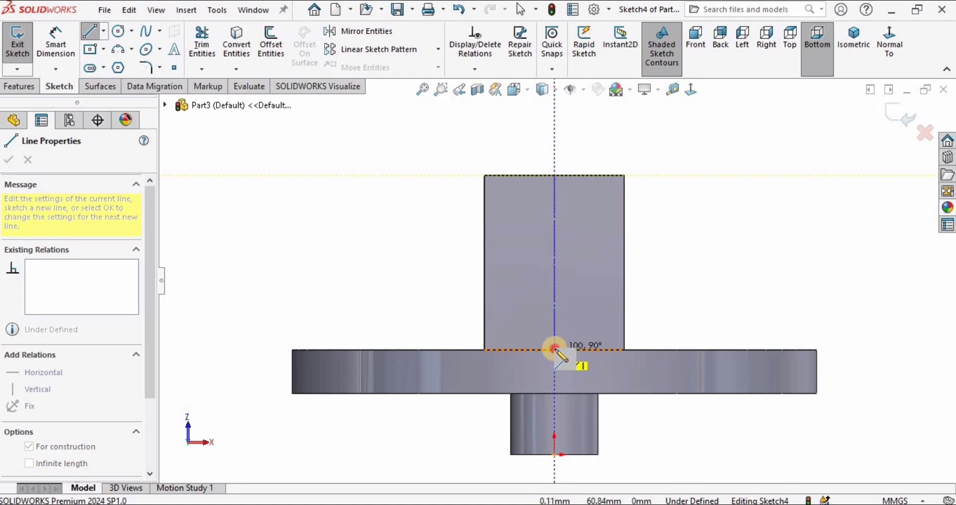
left_click(554, 350)
key("Escape")
key("Escape")
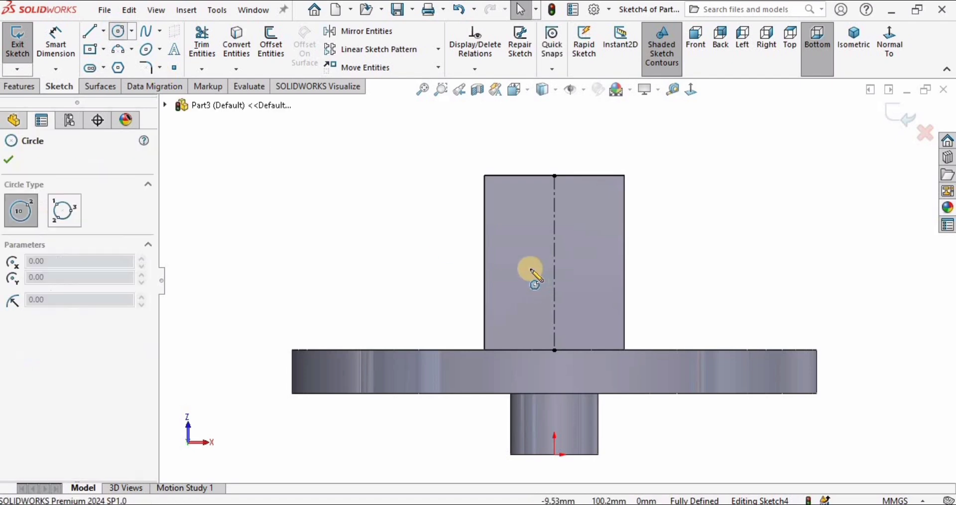
Step: Sketch a circle about 40 mm in diameter on the lug face, centred on the midpoint of the centerline
scroll(529, 271, "down", 2)
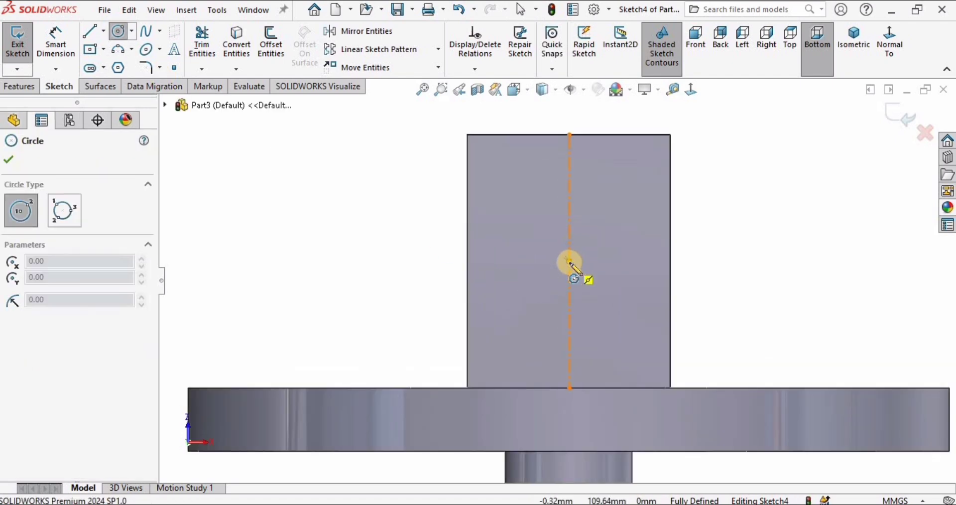
left_click(570, 259)
left_click(591, 216)
key("Escape")
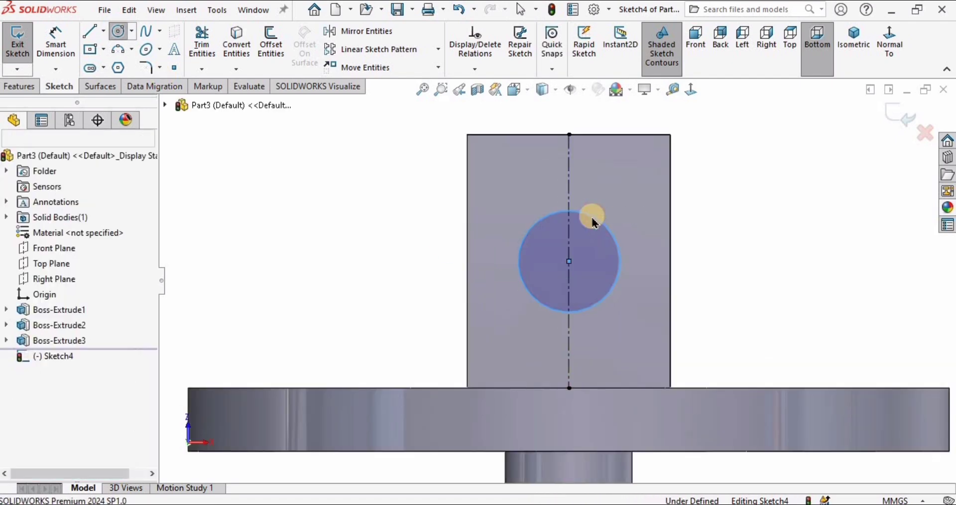
Step: Dimension the circle's diameter to 50 mm and place the dimension beside the lug, level with the circle
left_click(56, 42)
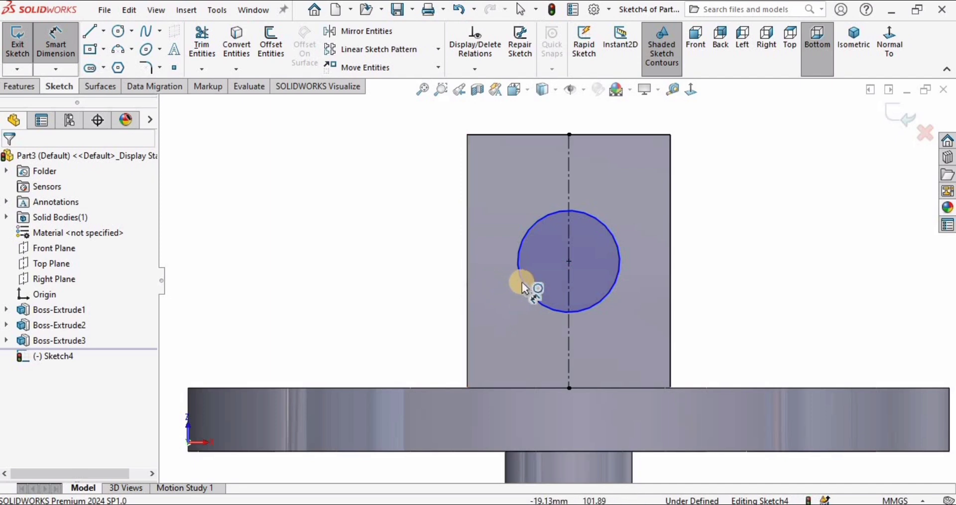
left_click(385, 300)
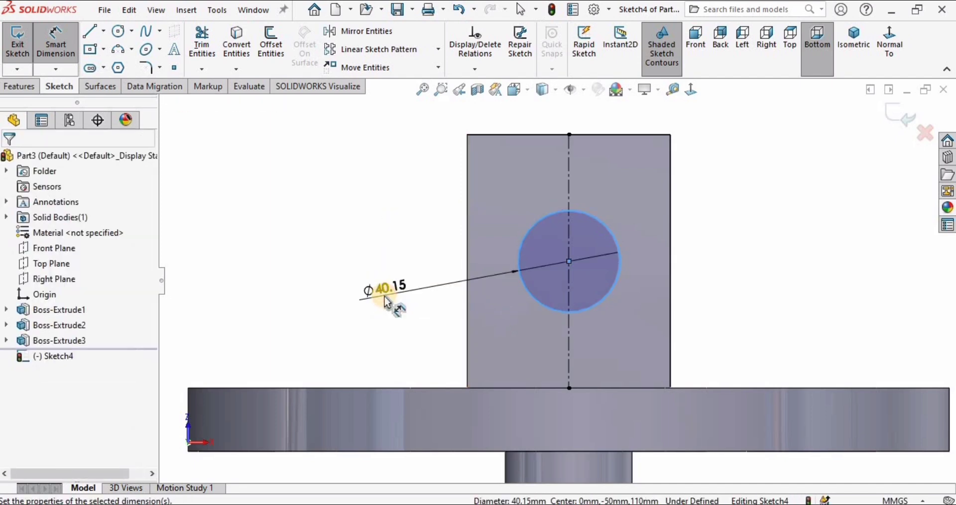
type("50")
key("Return")
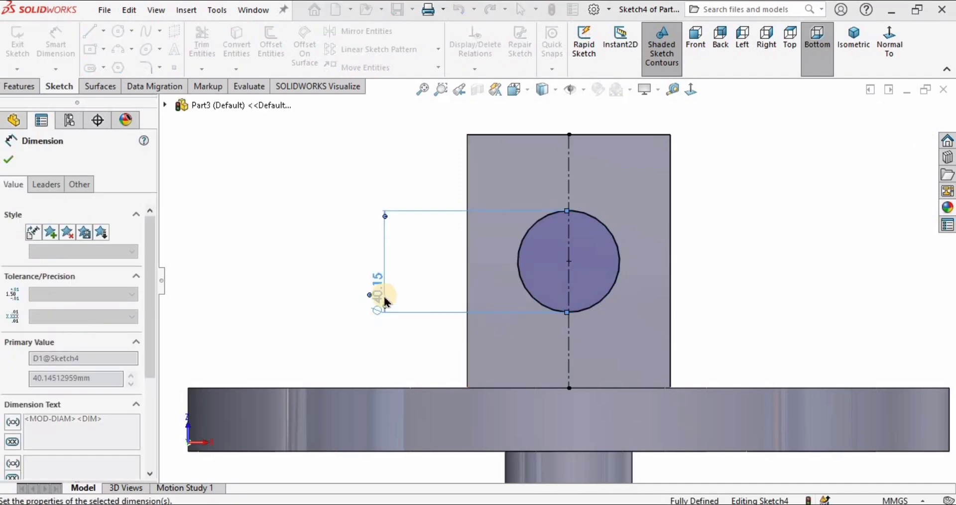
left_click(321, 278)
left_click_drag(377, 300, 377, 256)
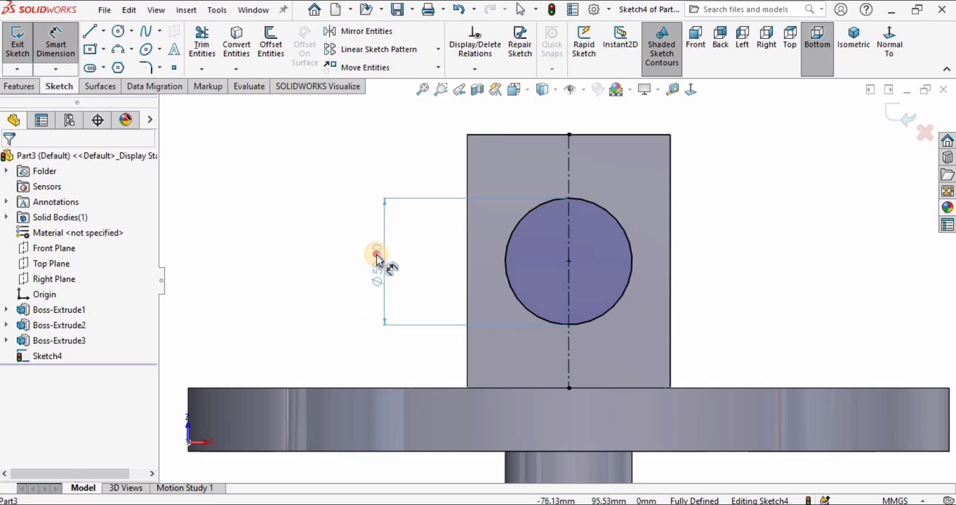
left_click(320, 267)
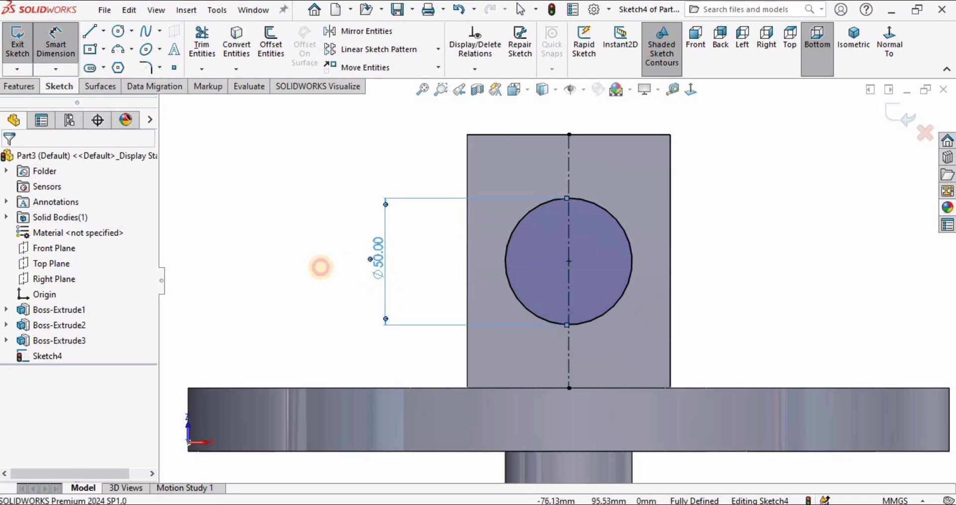
Step: Cut the circle through the front lug as a blind extruded cut with a depth of 29 mm
left_click(20, 87)
left_click(209, 48)
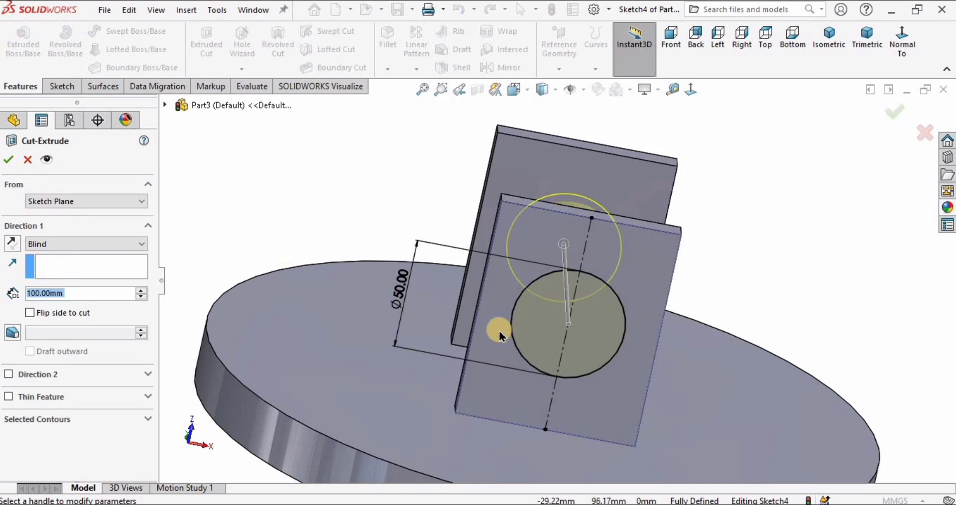
middle_click_drag(499, 331, 605, 341)
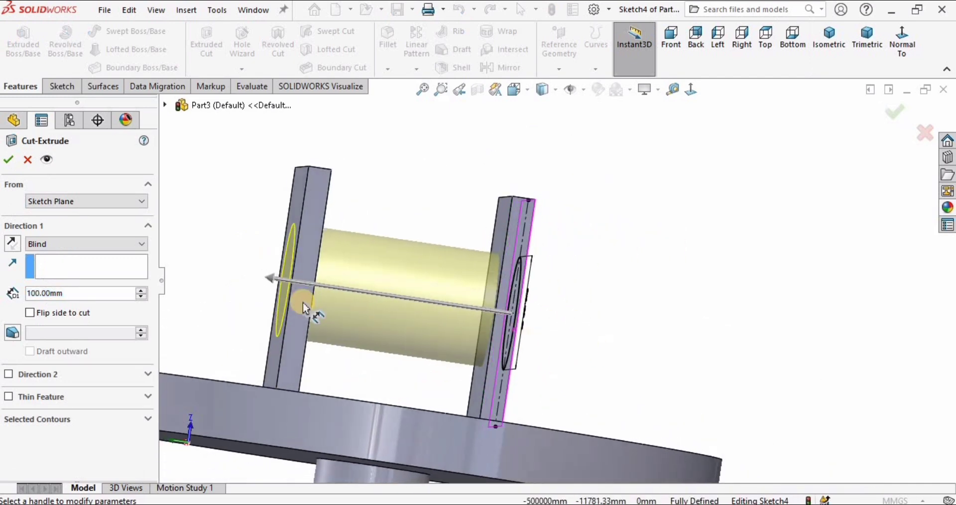
left_click(141, 298)
left_click(141, 293)
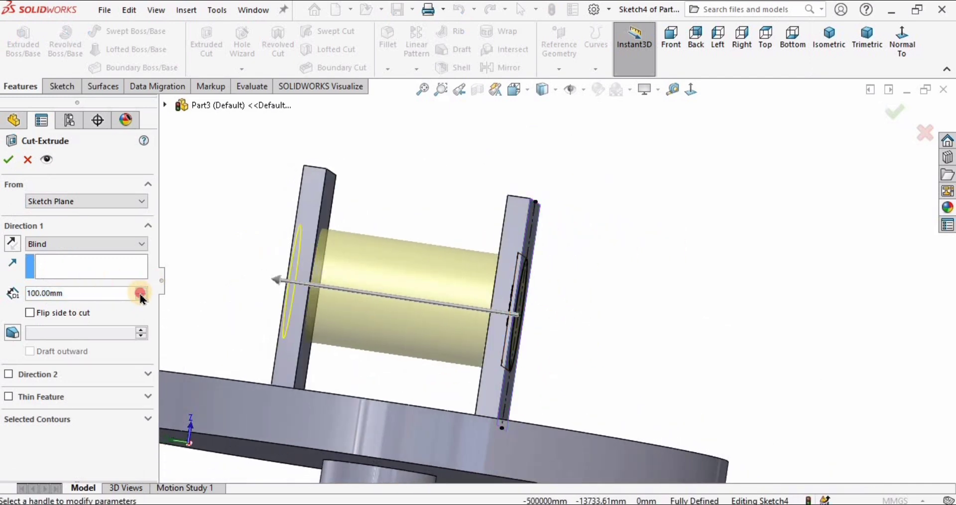
left_click(141, 293)
left_click(141, 293)
left_click(141, 293)
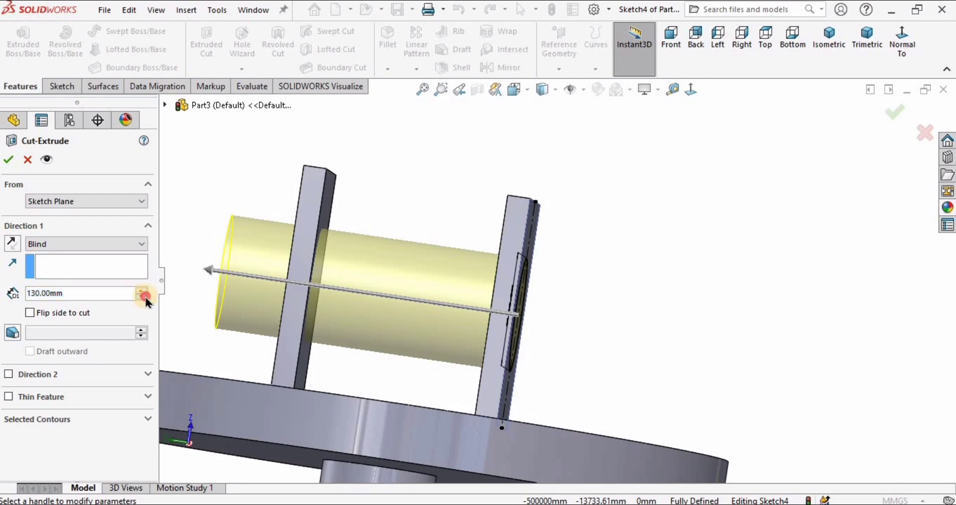
left_click(144, 297)
left_click(145, 297)
left_click_drag(252, 276, 458, 304)
left_click(9, 161)
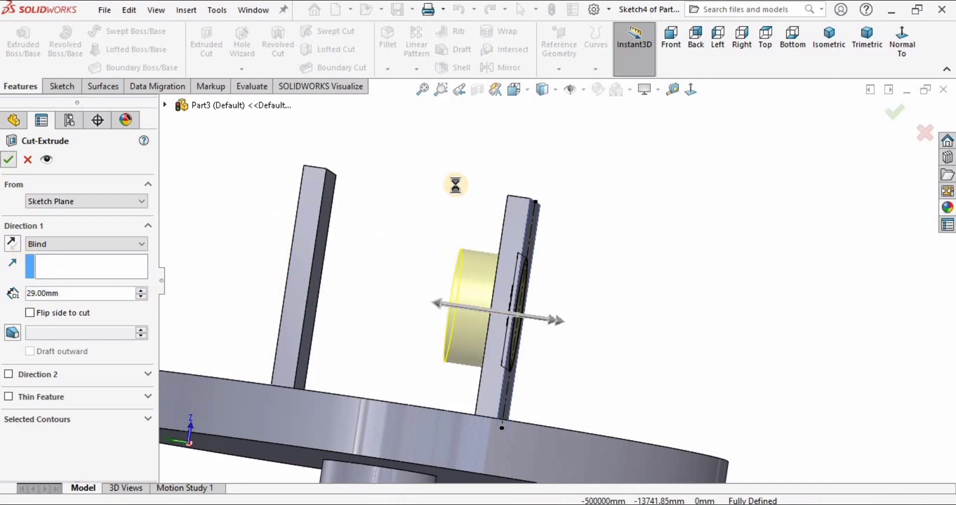
Step: Edit the circular cut and extend its blind depth to 134 mm so it passes through both lugs
middle_click_drag(417, 293, 384, 297)
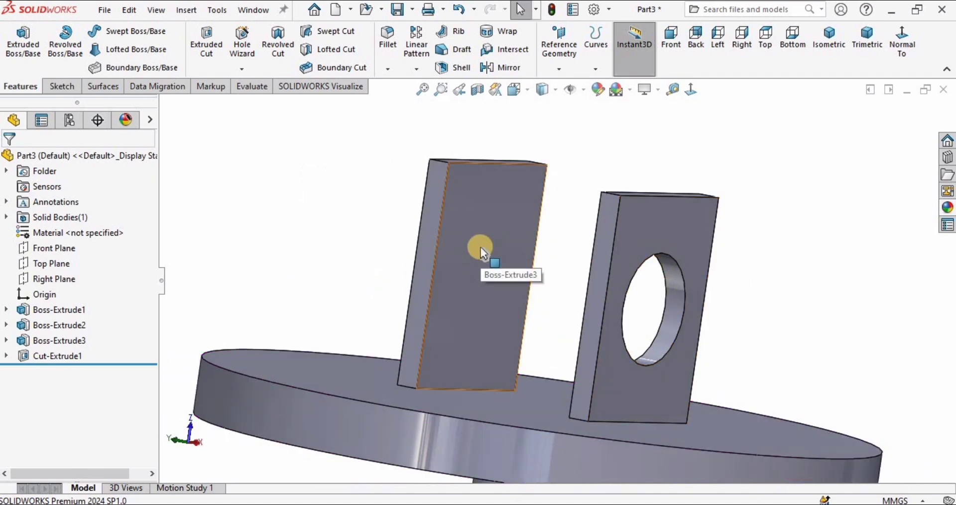
left_click(48, 356)
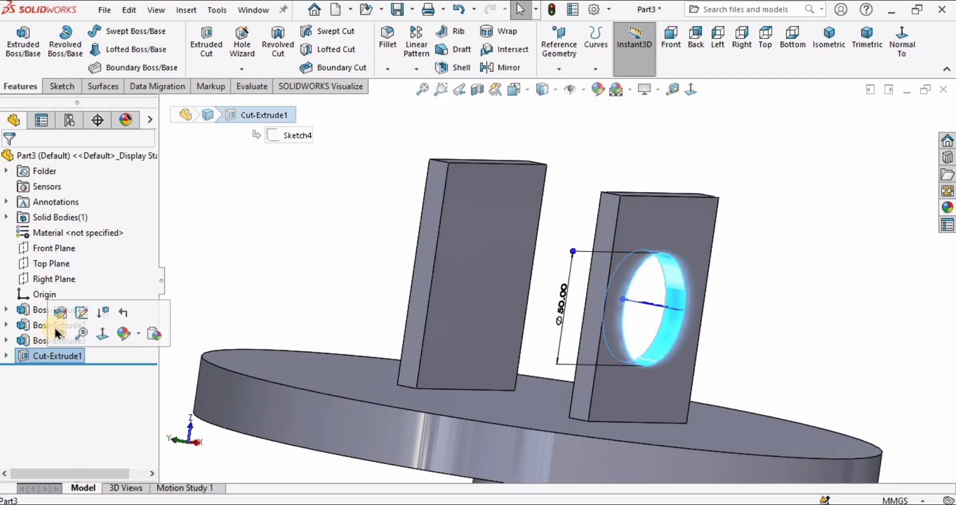
left_click(61, 312)
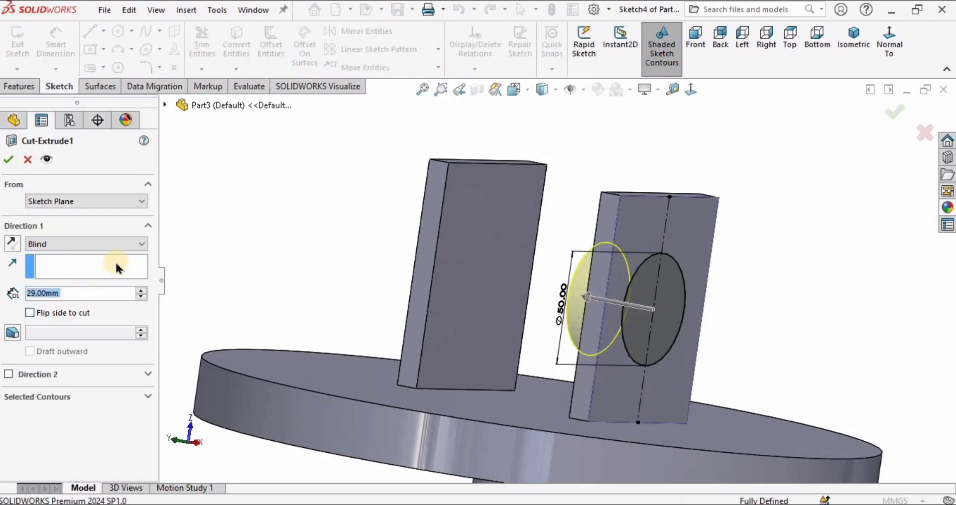
middle_click_drag(639, 265, 680, 251)
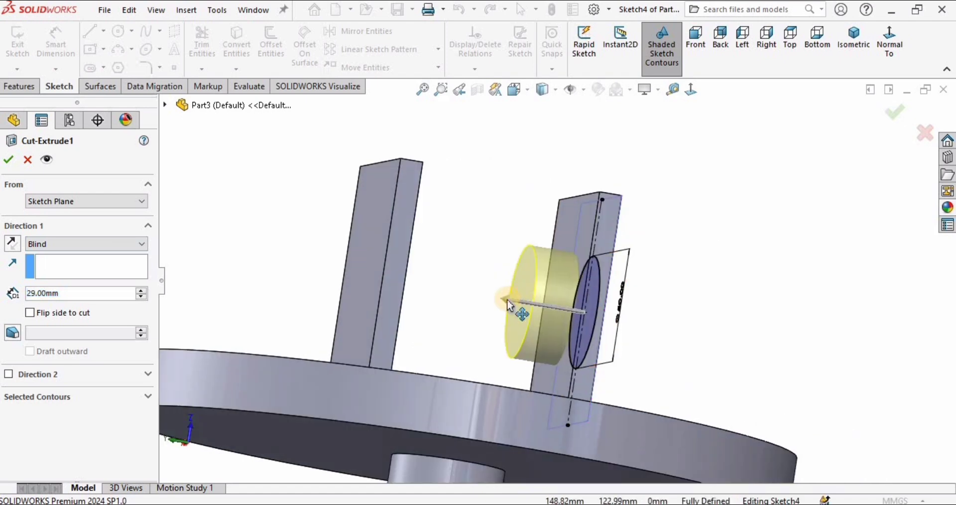
left_click_drag(507, 301, 284, 298)
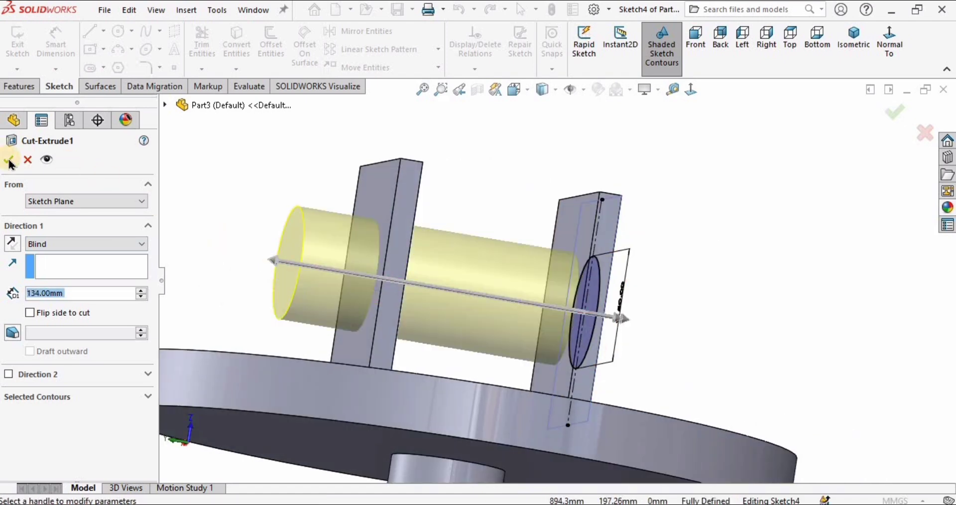
left_click(8, 160)
Step: Start a fillet on the front lug's two upper corner edges and set its radius to 40 mm
middle_click_drag(308, 286, 306, 325)
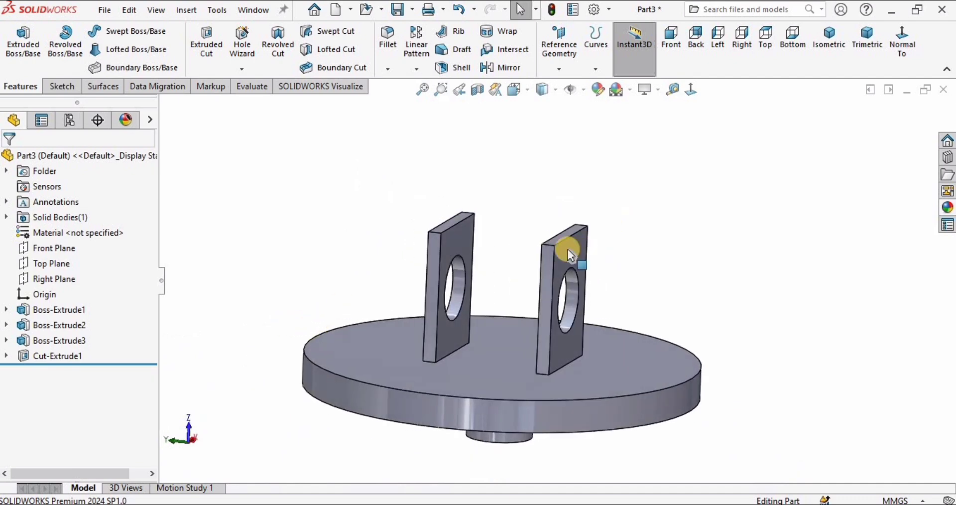
middle_click_drag(571, 255, 527, 269)
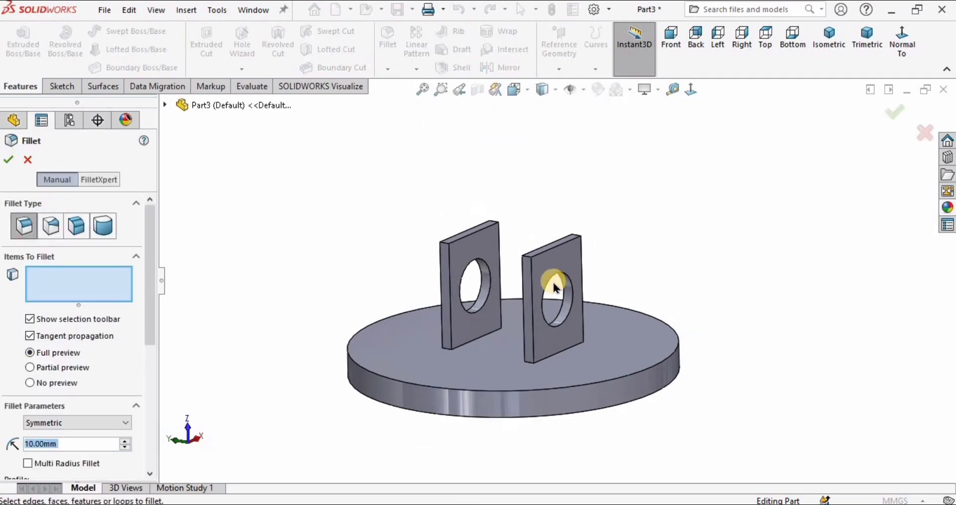
scroll(563, 283, "down", 2)
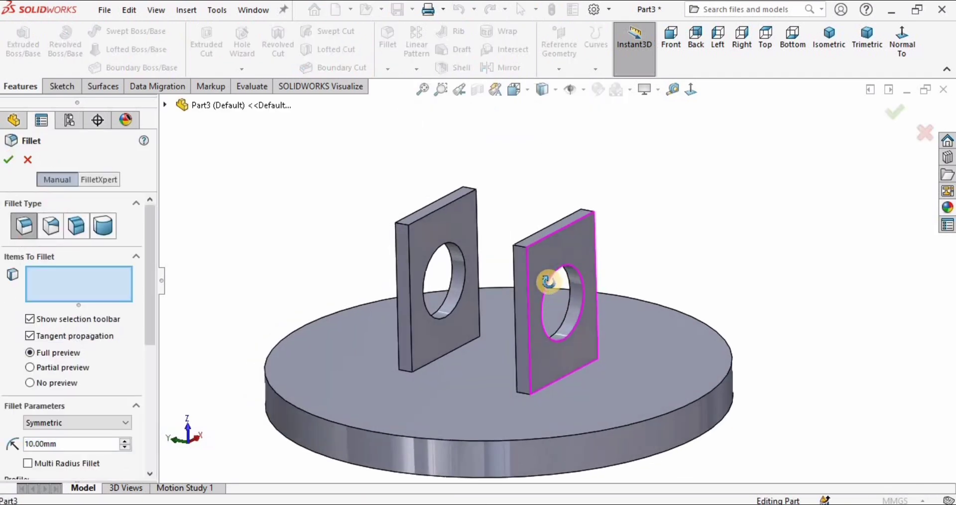
scroll(556, 279, "down", 3)
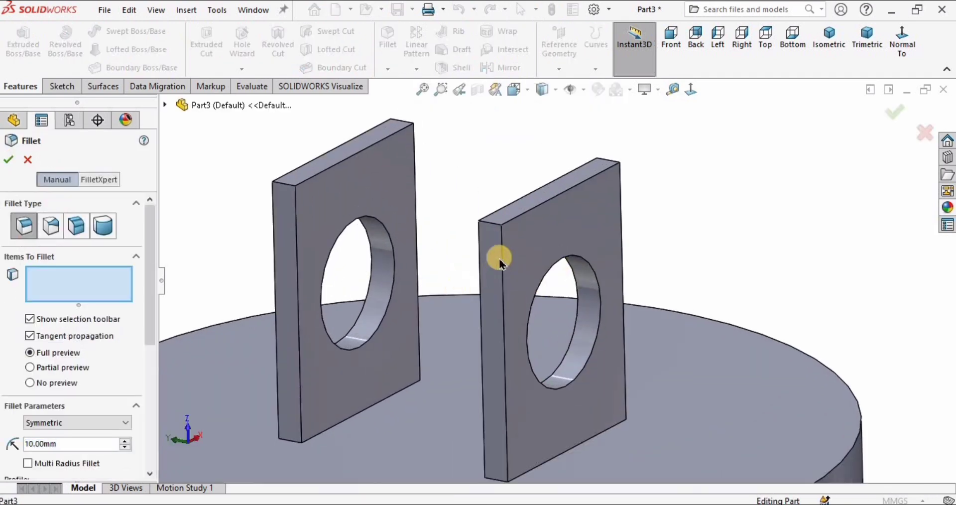
left_click(488, 221)
middle_click_drag(558, 219, 662, 164)
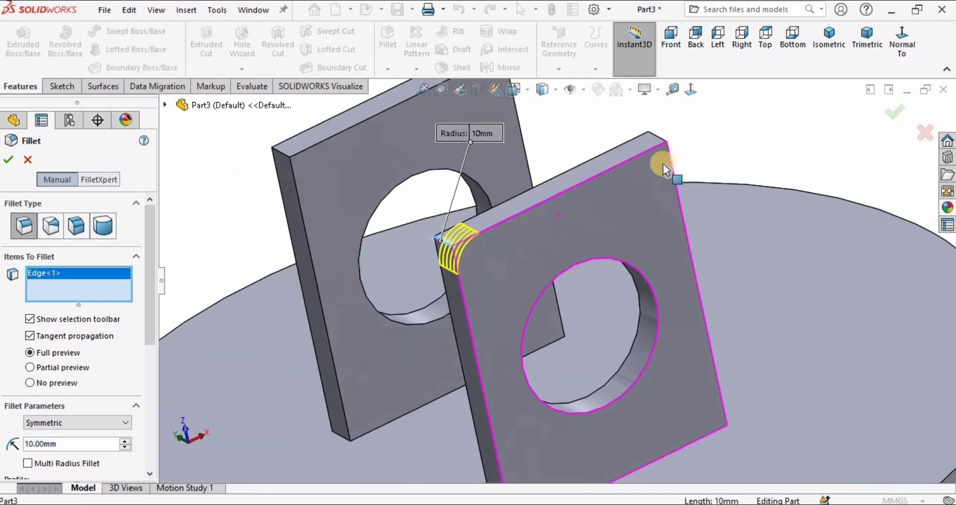
scroll(648, 165, "down", 2)
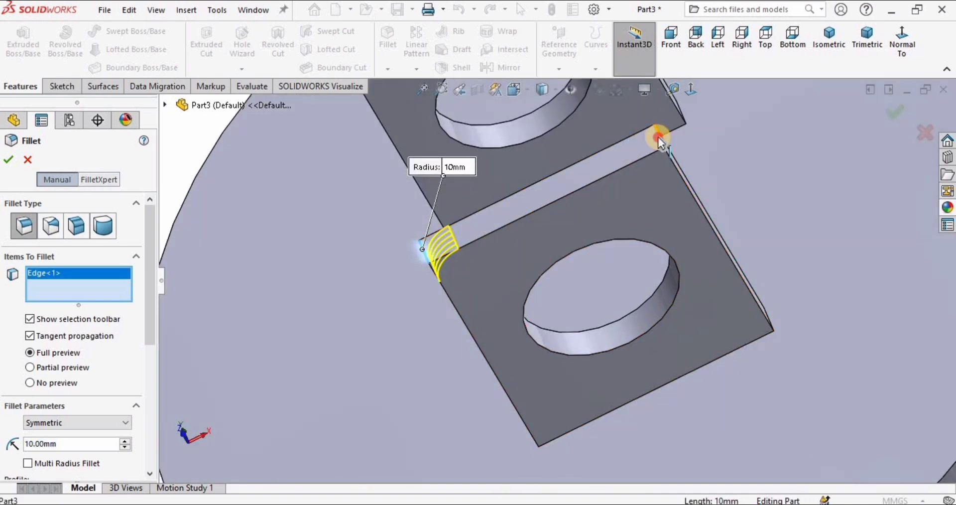
left_click(658, 141)
left_click(61, 442)
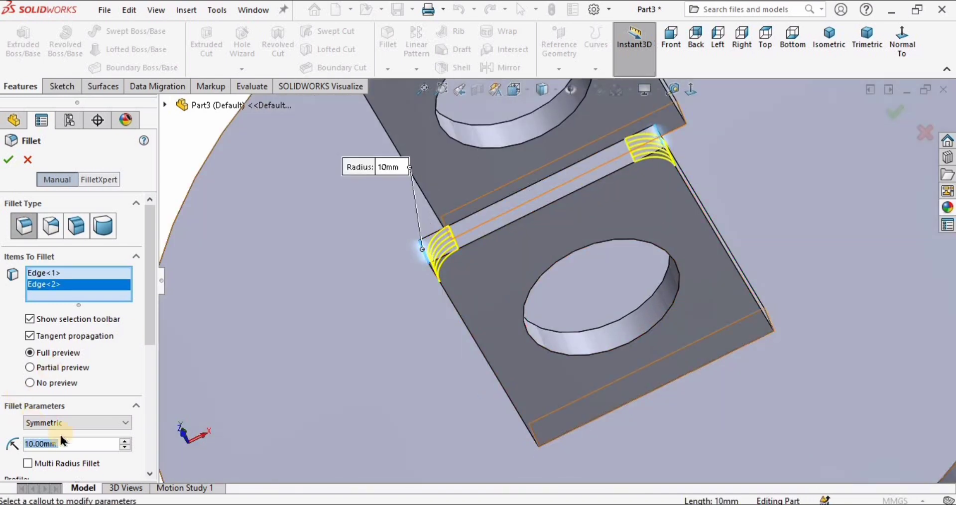
left_click(127, 443)
left_click(127, 442)
left_click(127, 442)
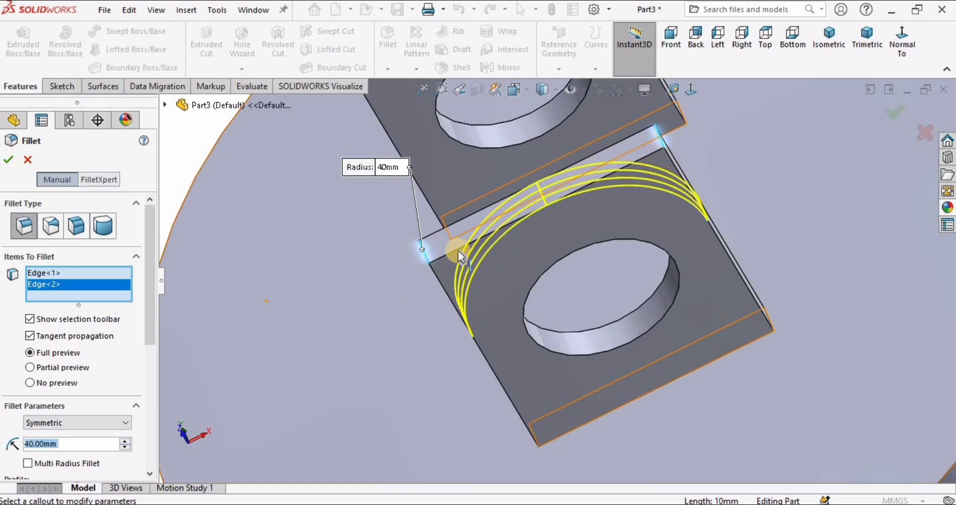
Step: Add the rear lug's two upper corner edges to the fillet selection
scroll(458, 250, "down", 2)
scroll(459, 248, "up", 2)
scroll(503, 156, "up", 2)
scroll(499, 151, "down", 1)
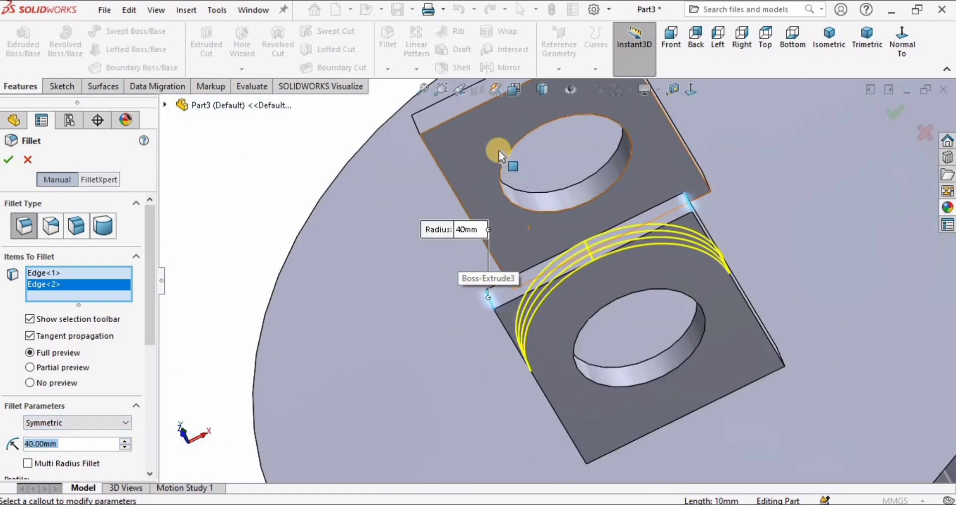
scroll(519, 132, "up", 2)
middle_click_drag(534, 142, 645, 135)
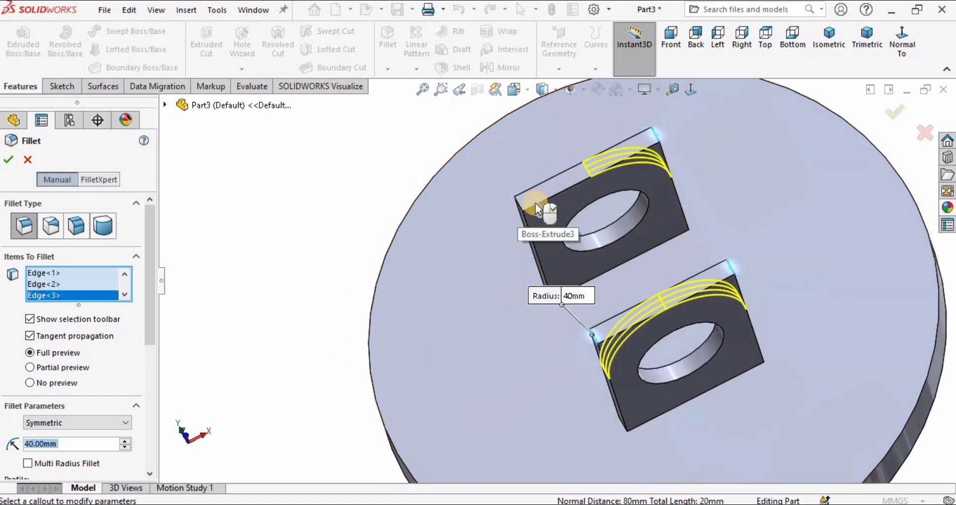
middle_click_drag(536, 226, 539, 208)
scroll(510, 207, "down", 6)
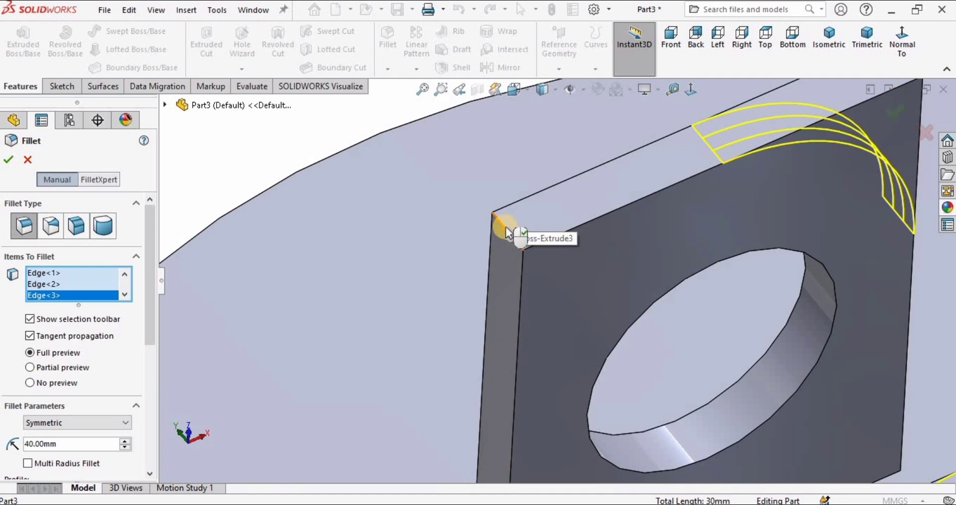
left_click(507, 244)
scroll(557, 274, "up", 3)
middle_click_drag(656, 307, 625, 263)
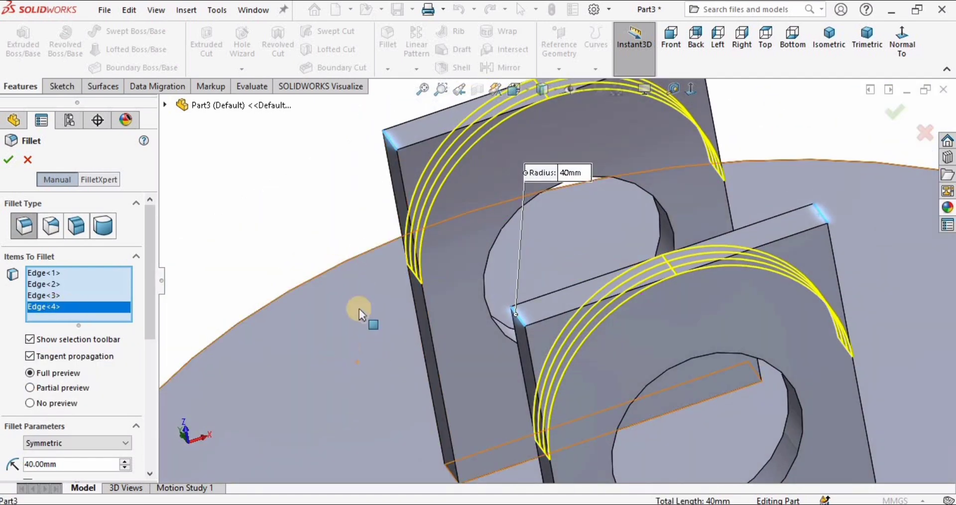
Step: Remove the stray disc edge from the fillet selection and apply the fillet to both lugs
left_click(306, 283)
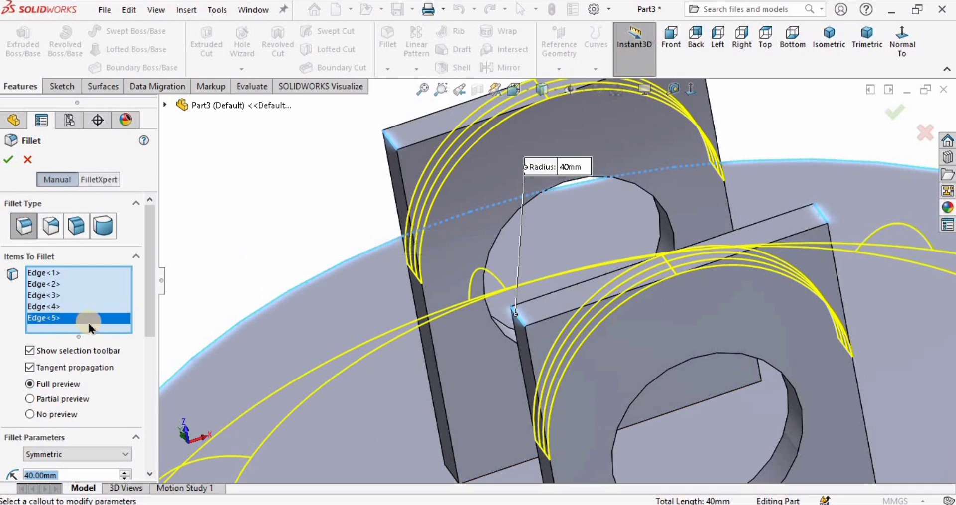
key("Delete")
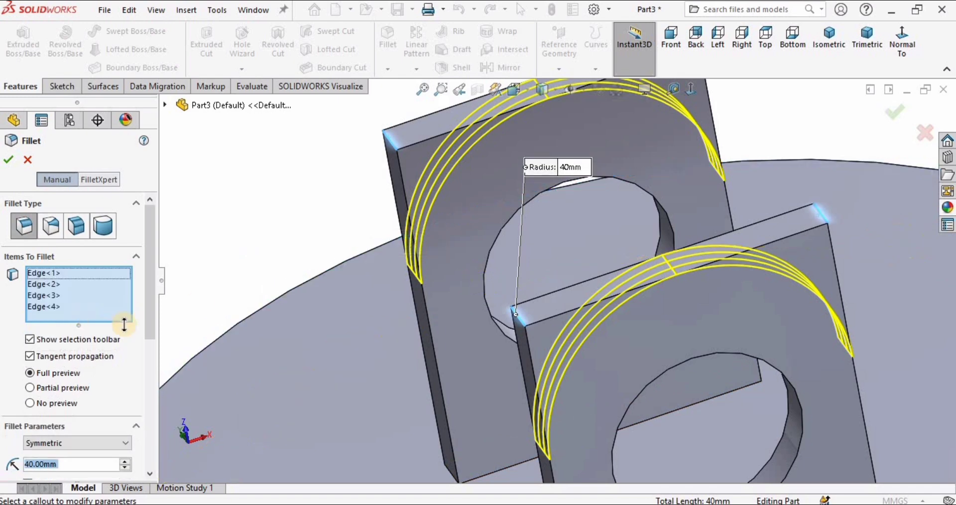
scroll(533, 277, "up", 6)
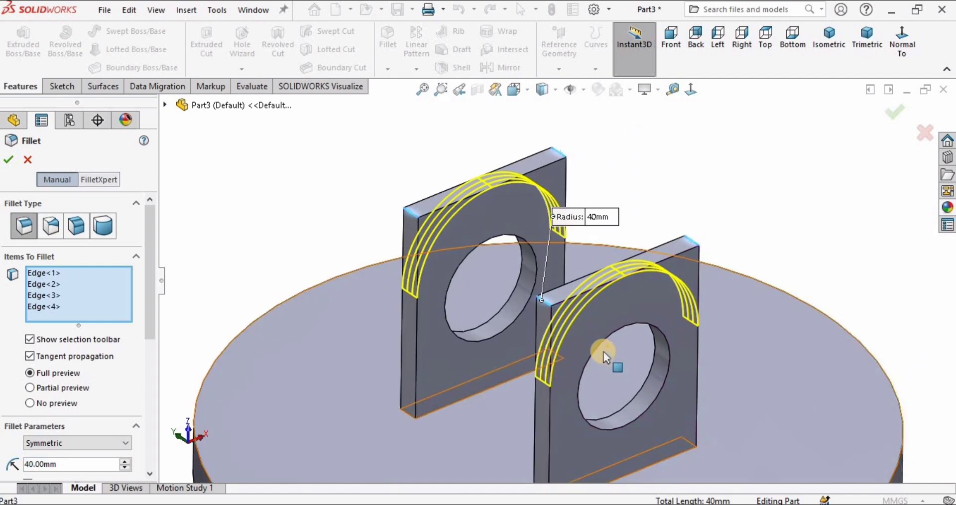
scroll(604, 353, "up", 1)
middle_click_drag(604, 366, 583, 367)
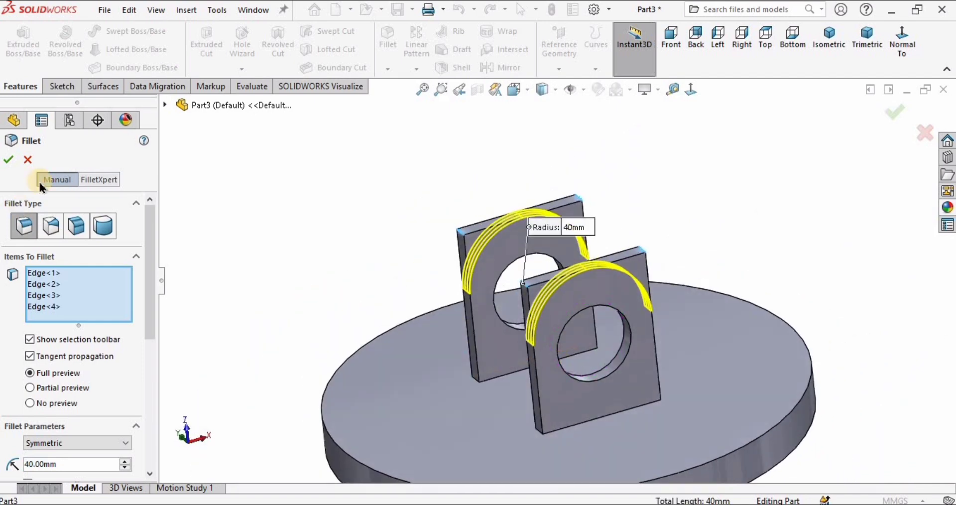
left_click(9, 165)
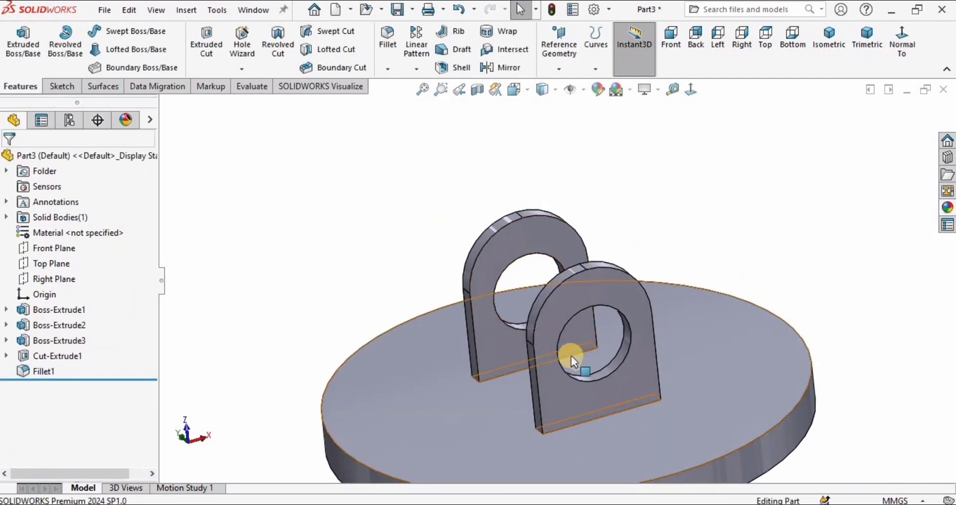
Step: Apply the blue high gloss plastic appearance to the whole part
middle_click_drag(572, 356, 647, 323)
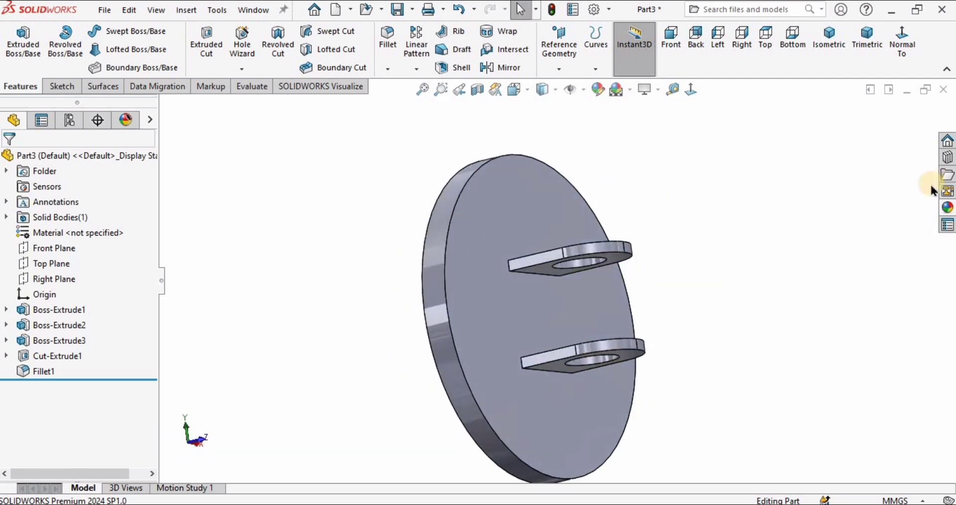
left_click(947, 207)
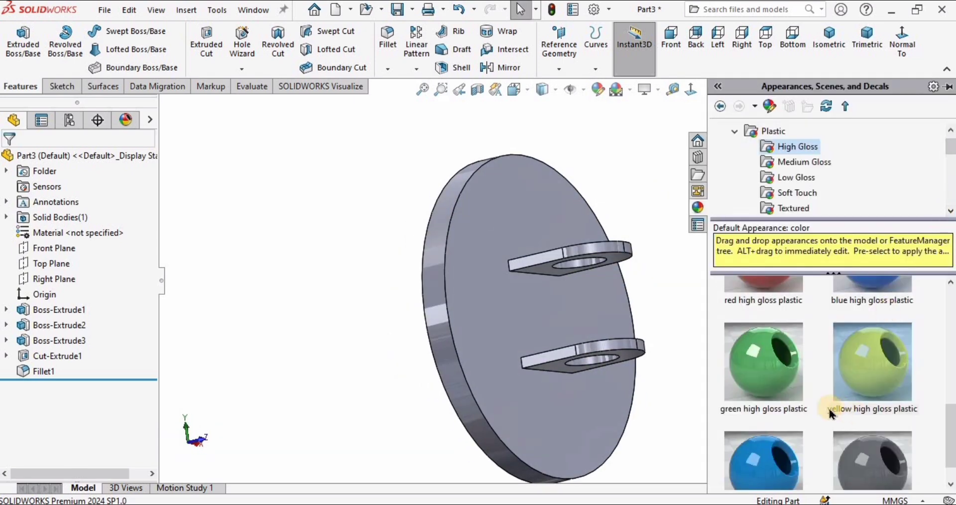
scroll(829, 413, "down", 1)
scroll(830, 413, "up", 2)
scroll(826, 409, "down", 1)
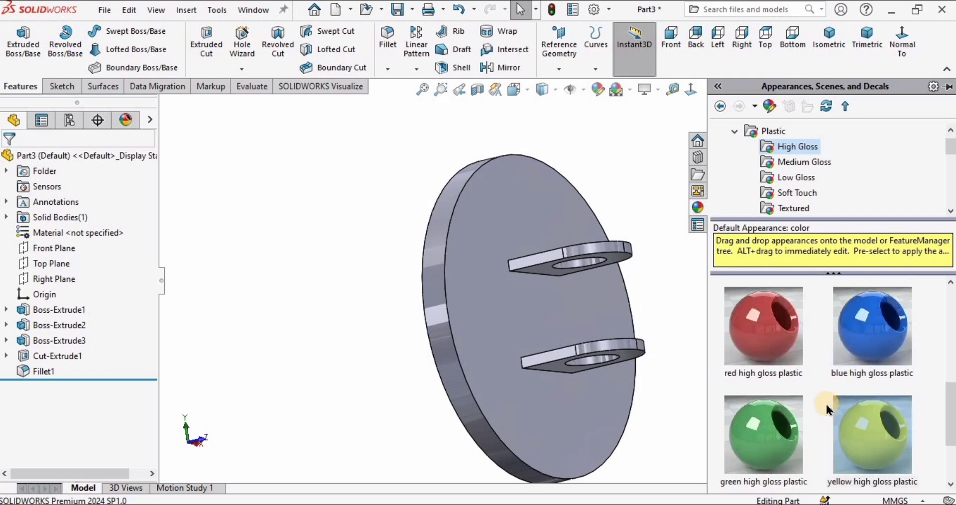
scroll(823, 401, "down", 1)
scroll(824, 396, "up", 1)
left_click_drag(872, 326, 219, 322)
middle_click_drag(466, 318, 346, 319)
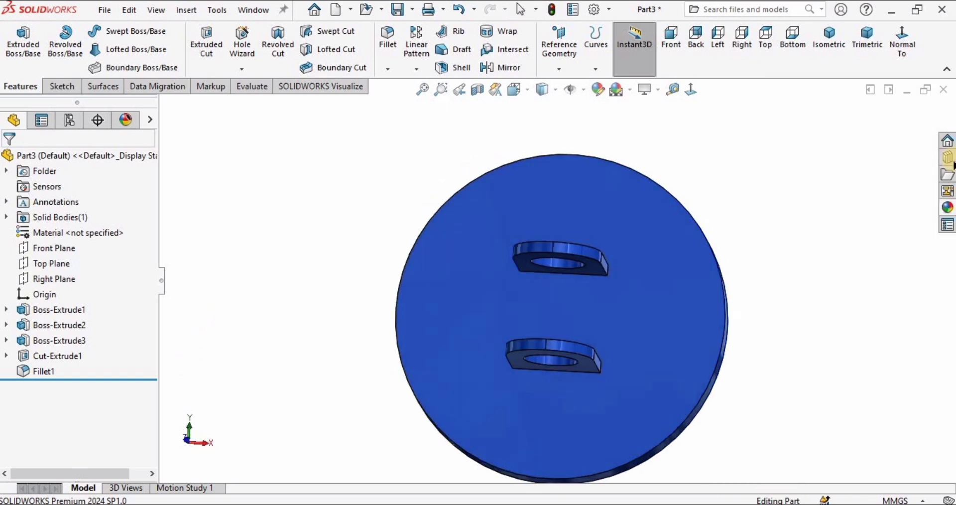
Step: Change the whole part's appearance to dark grey high gloss plastic
left_click(946, 213)
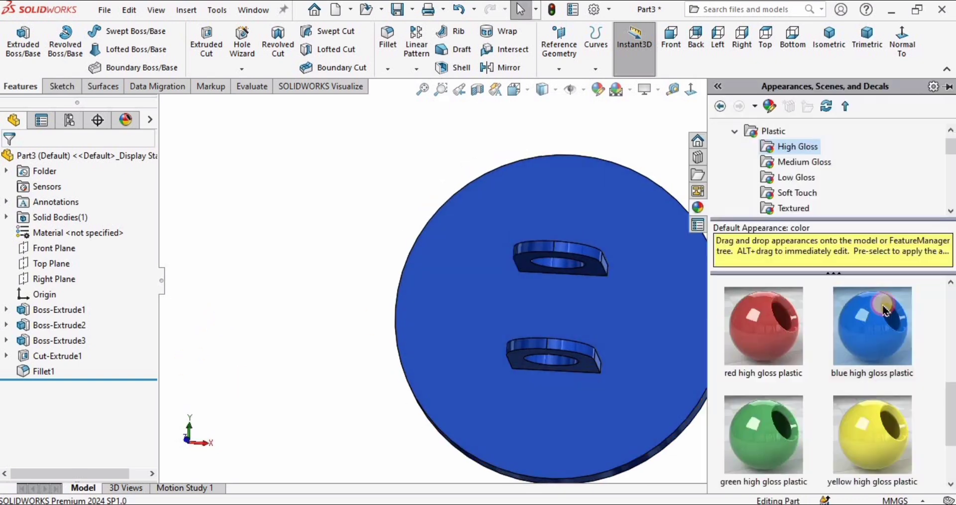
left_click(799, 163)
left_click(795, 177)
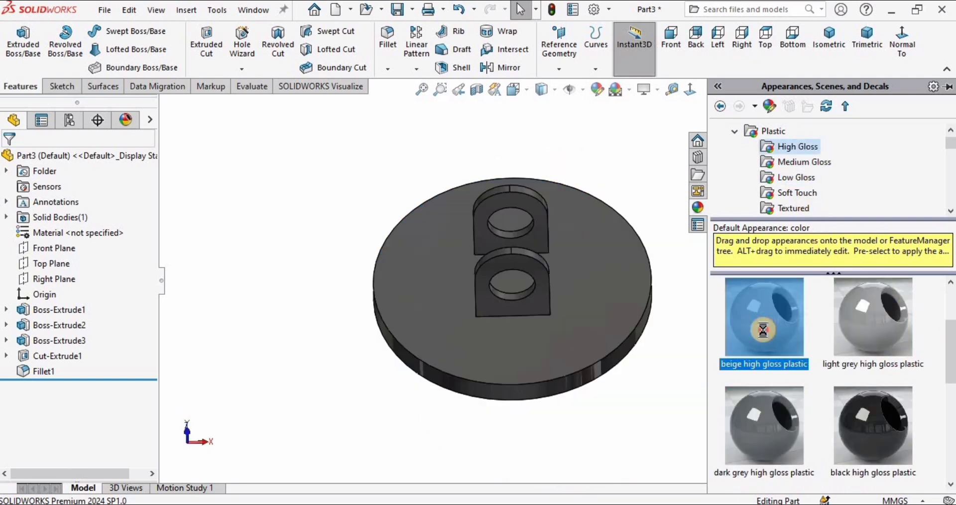
left_click_drag(769, 446, 380, 390)
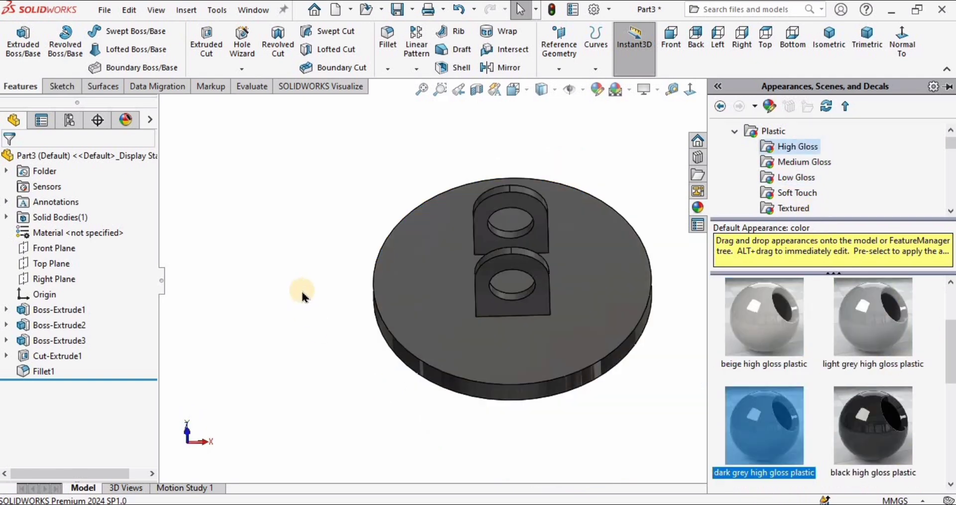
middle_click_drag(331, 256, 320, 227)
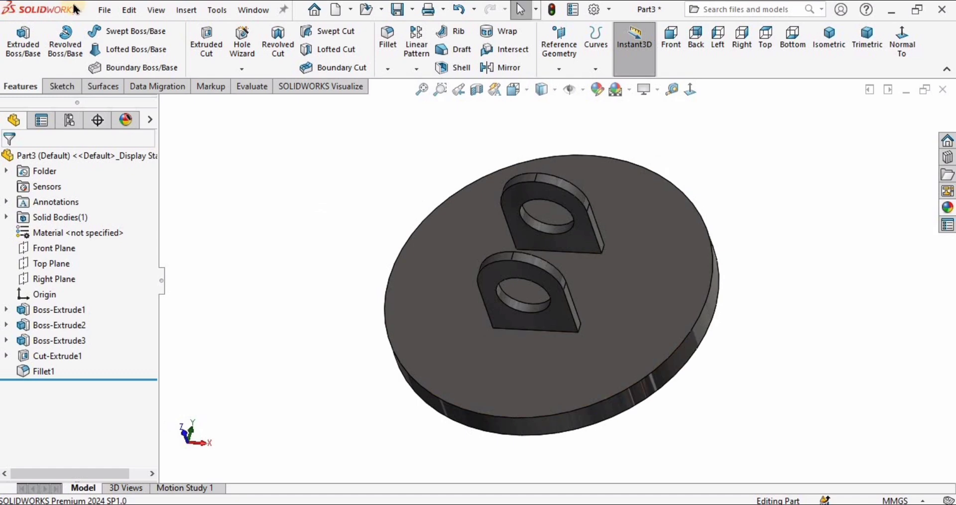
Step: Save the part as Part_2_Rotational in the Part Files folder
left_click(104, 12)
left_click(125, 185)
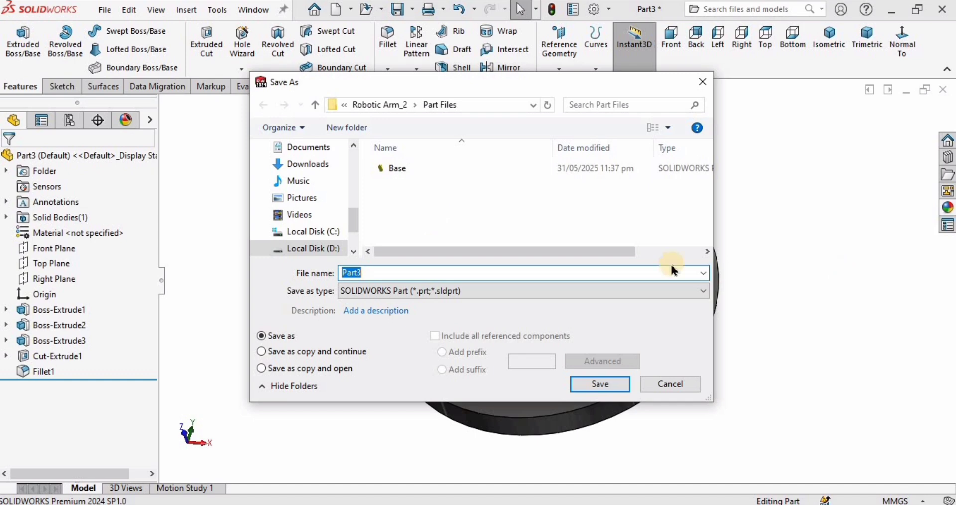
type("P")
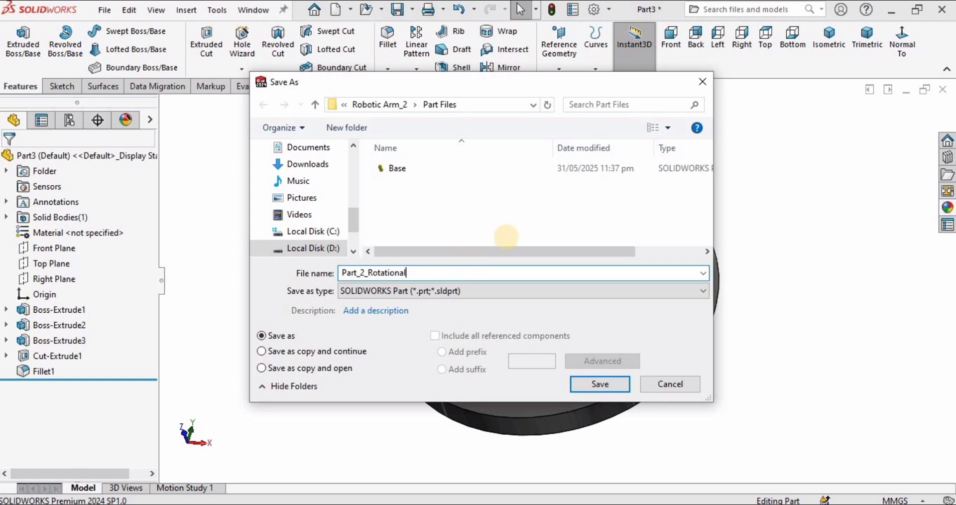
key("Return")
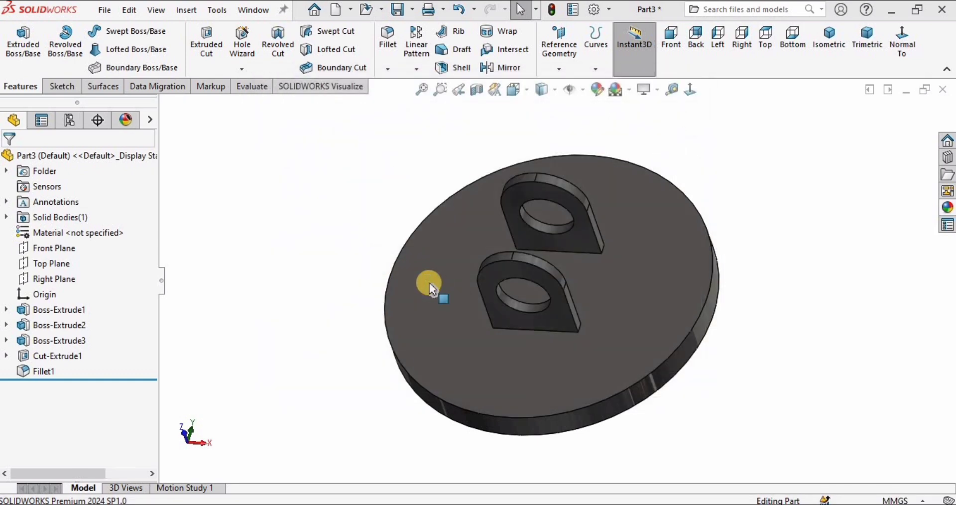